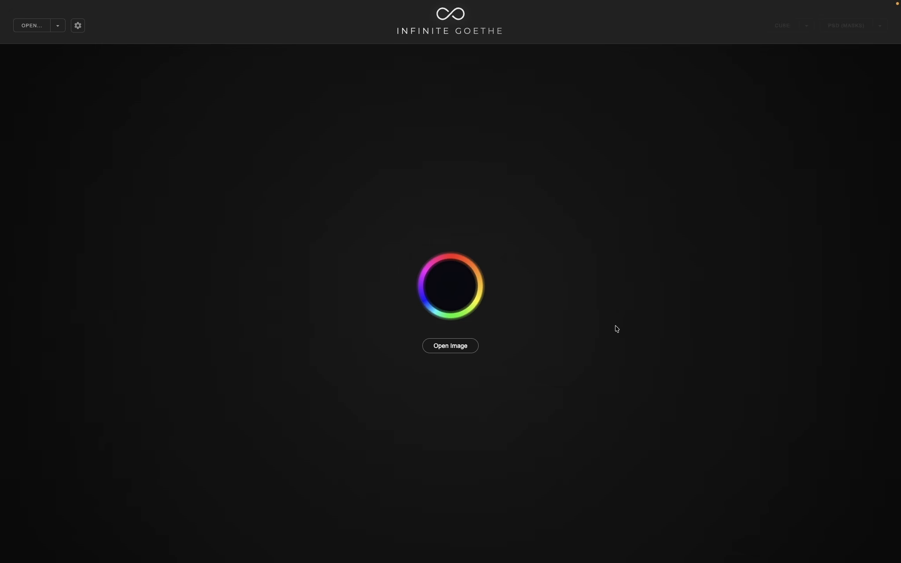
- Open the image 2017-05-10_miri00175_before.jpg from the 1.9.5 folder
click(447, 349)
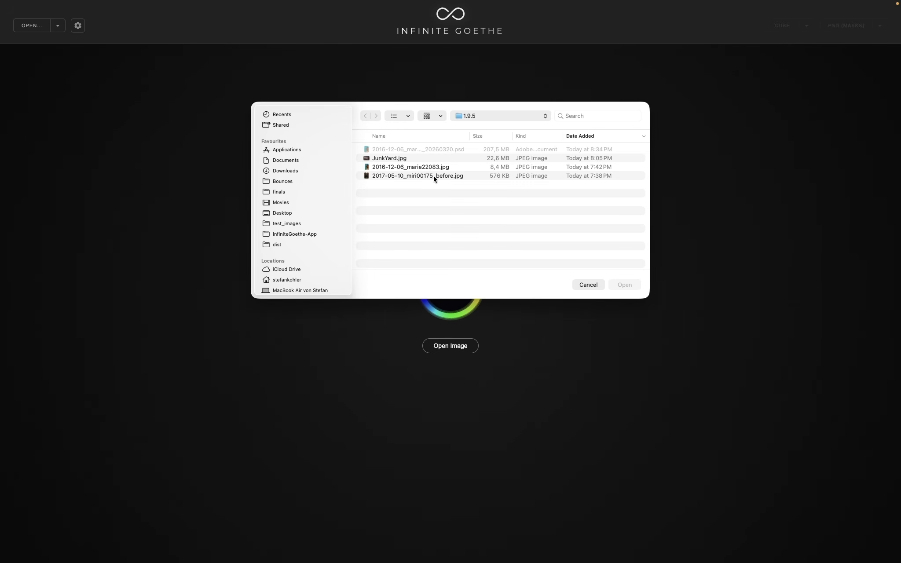
double_click(433, 176)
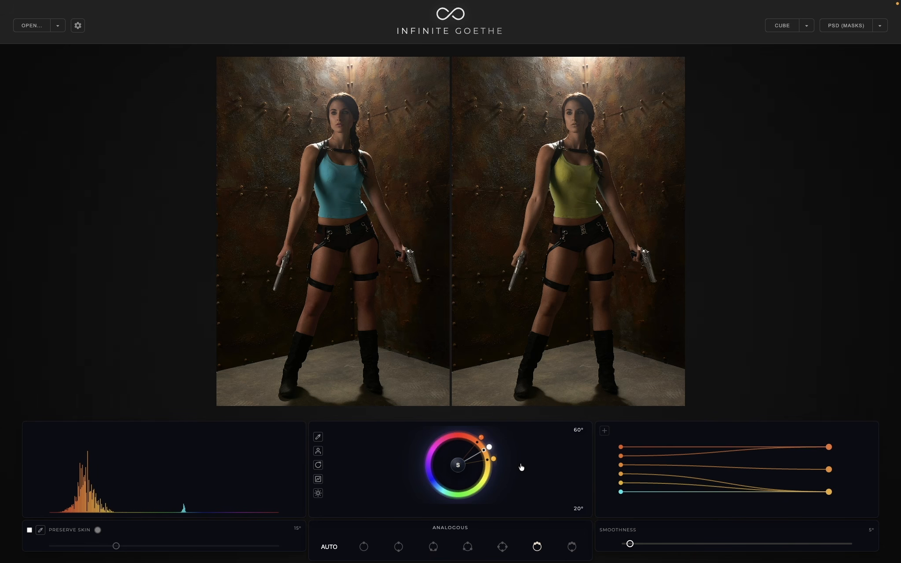
- Try the Complementary scheme with the base hue rotated to 32°, and return to the automatic scheme
click(398, 547)
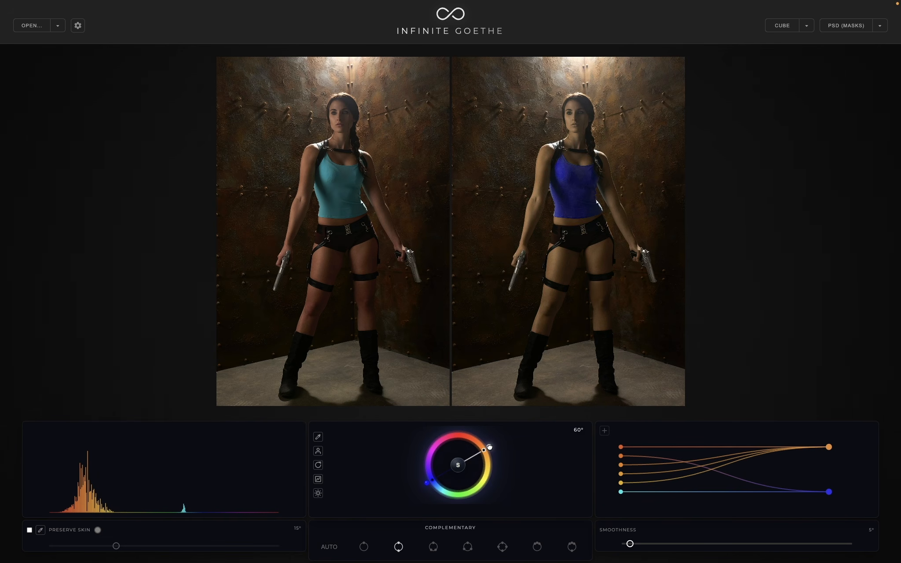
drag(489, 447, 477, 435)
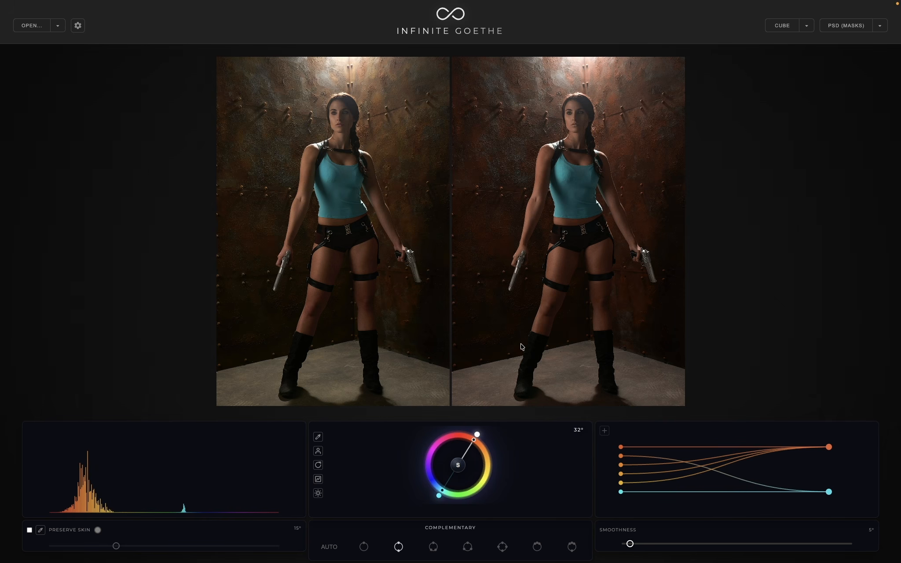
click(331, 547)
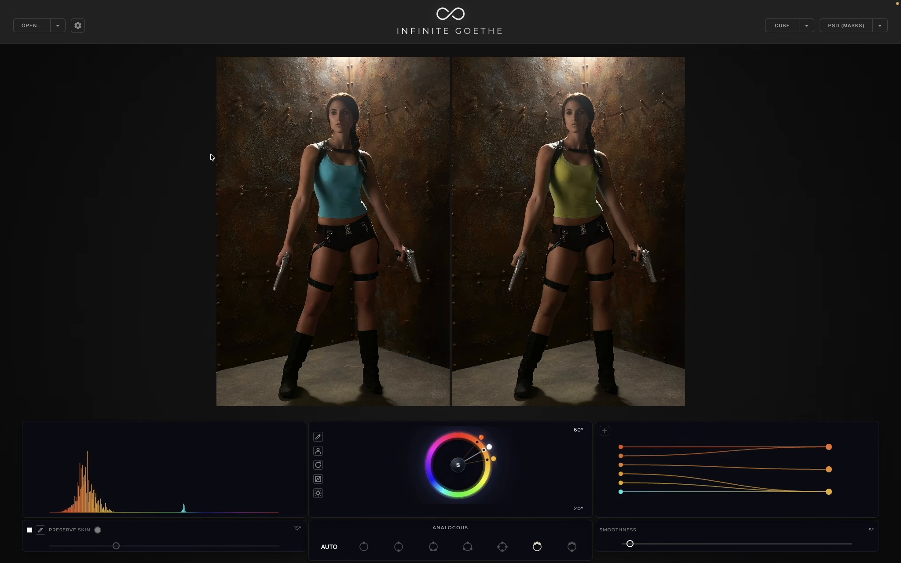
- Enable area-balanced saturation and apply the Complementary scheme with a base hue of 33°
click(458, 468)
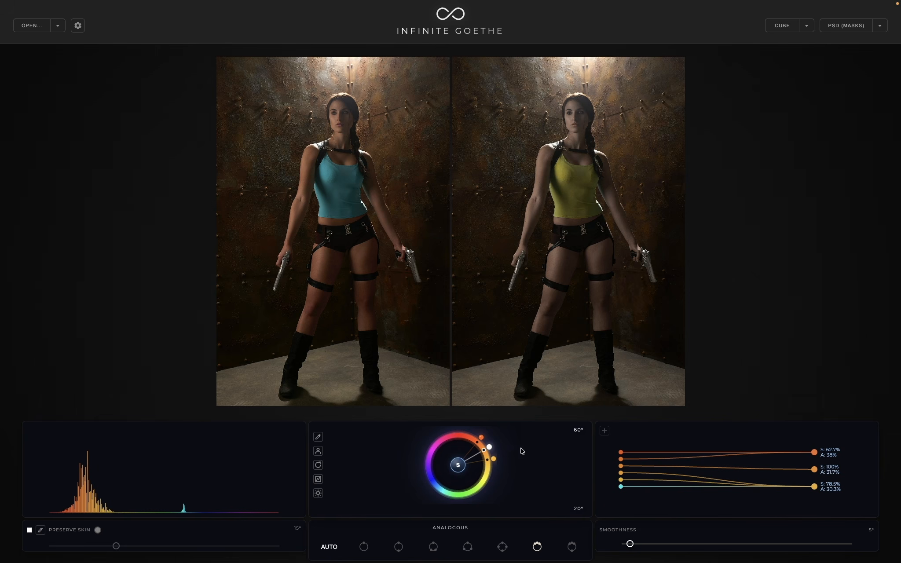
click(400, 549)
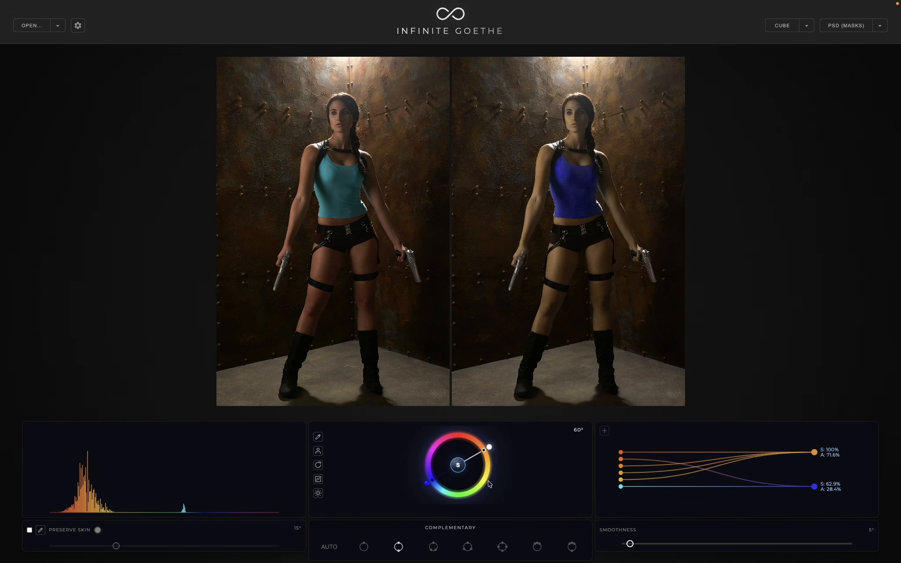
drag(488, 448, 475, 438)
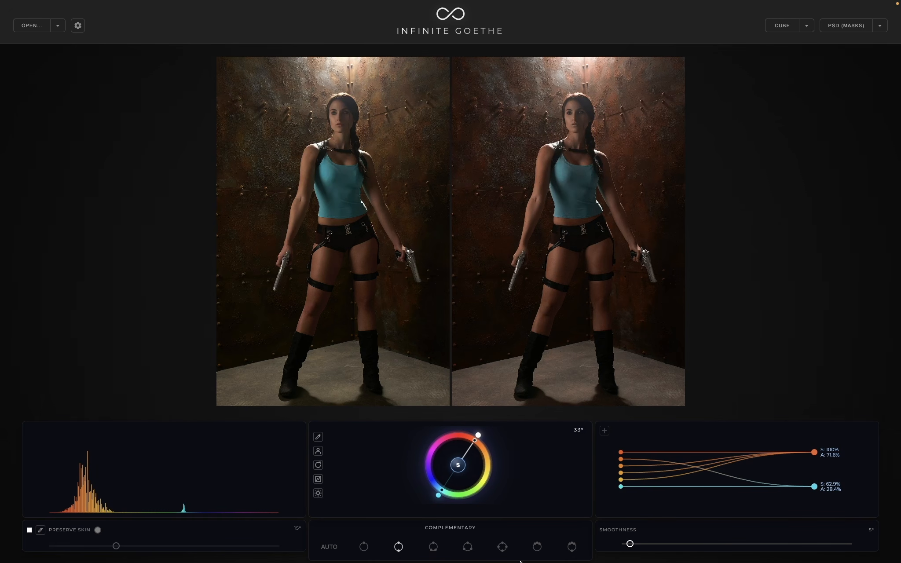
- Switch the harmony to Accented Analogous and adjust its wheel handles to a 34° base hue and a 26° angle
click(573, 547)
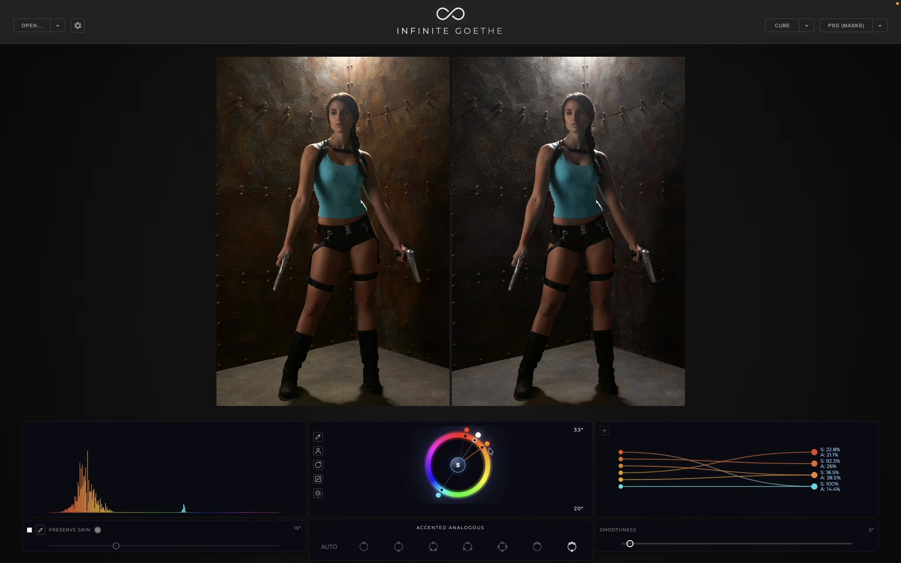
drag(478, 436, 489, 447)
click(460, 466)
drag(477, 435, 478, 437)
- Open the current Accented Analogous scheme in RYB Web
mouse_move(106, 2)
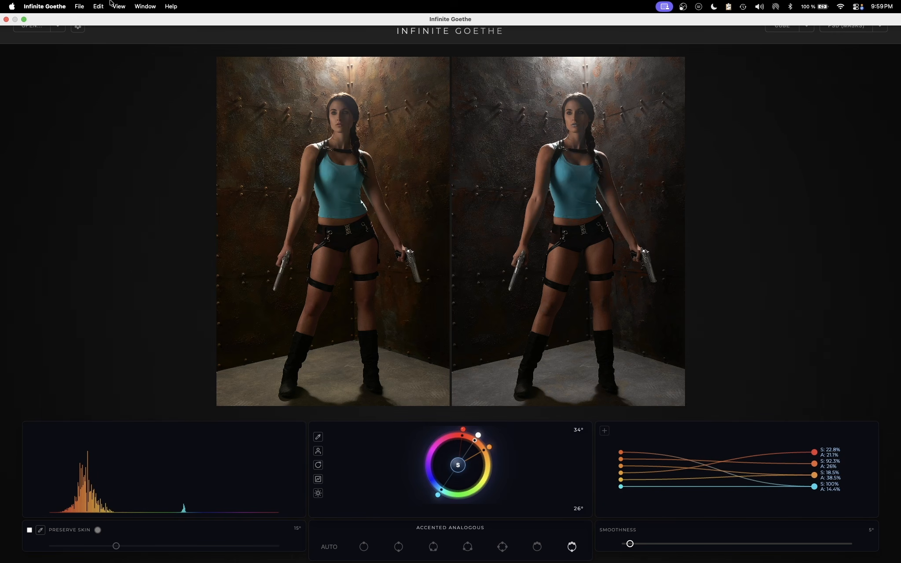
click(80, 8)
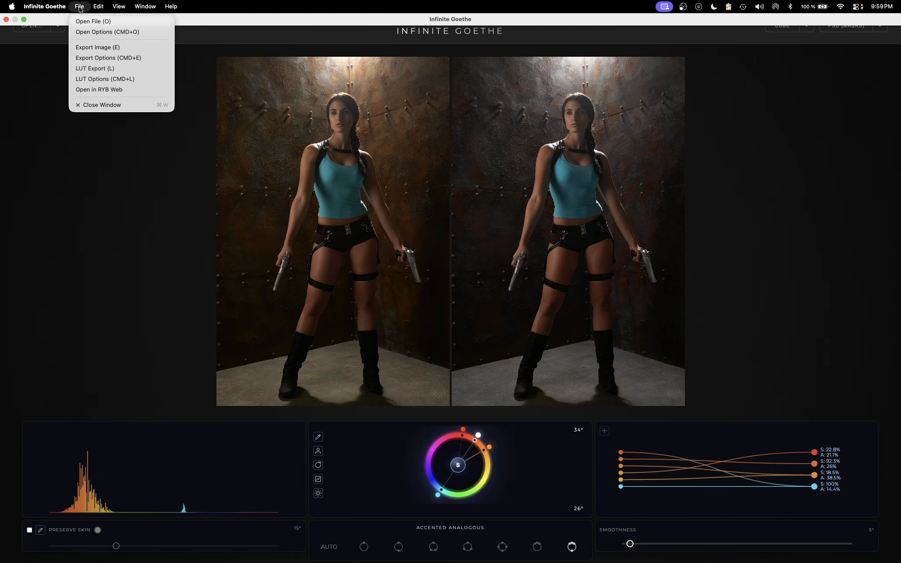
click(90, 90)
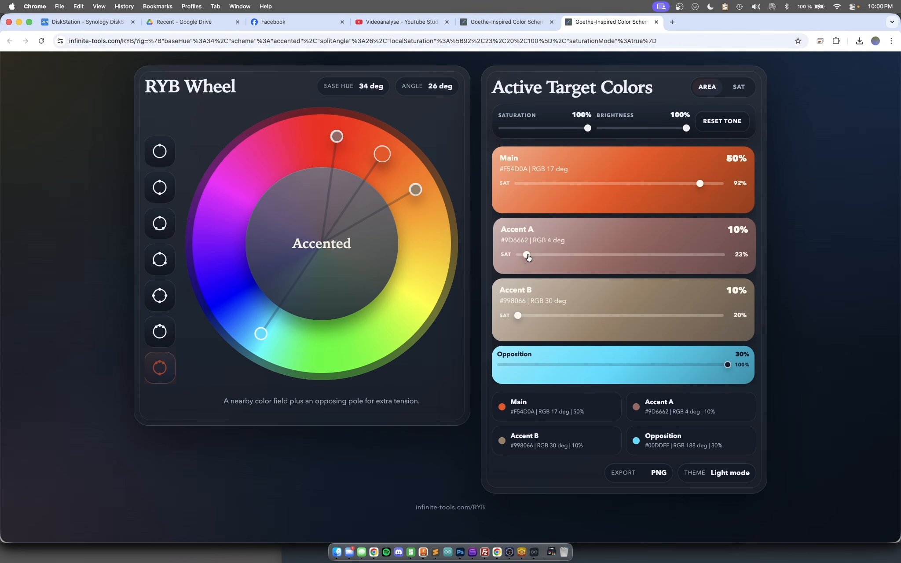
- Set the target color saturation to 86% for Main and 43% for Accent A
mouse_move(525, 254)
mouse_down()
mouse_move(571, 250)
mouse_move(529, 250)
mouse_up()
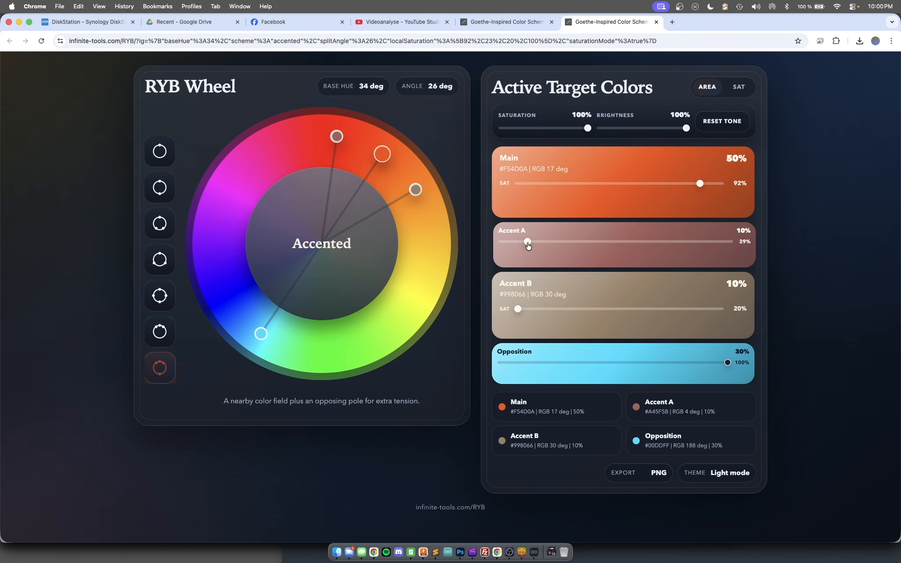
drag(528, 242, 654, 232)
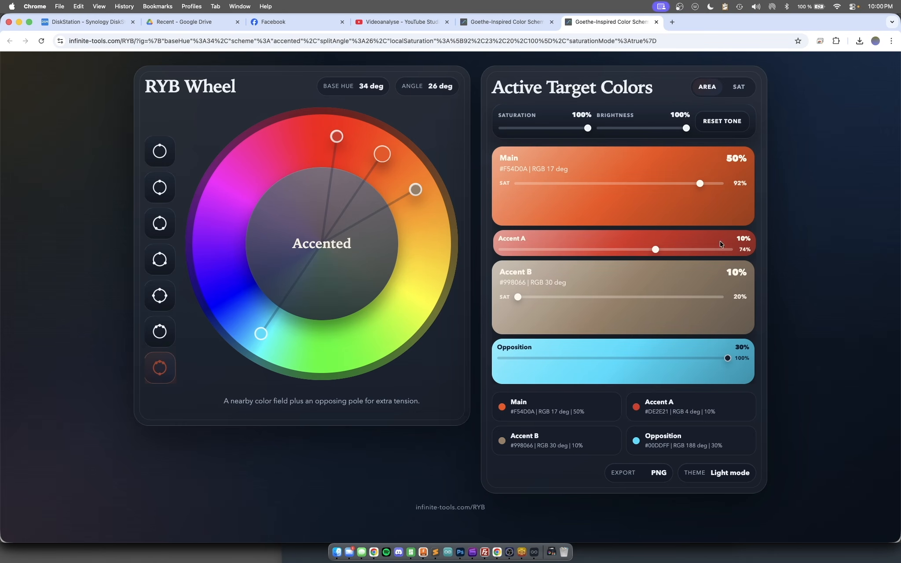
drag(656, 251, 574, 243)
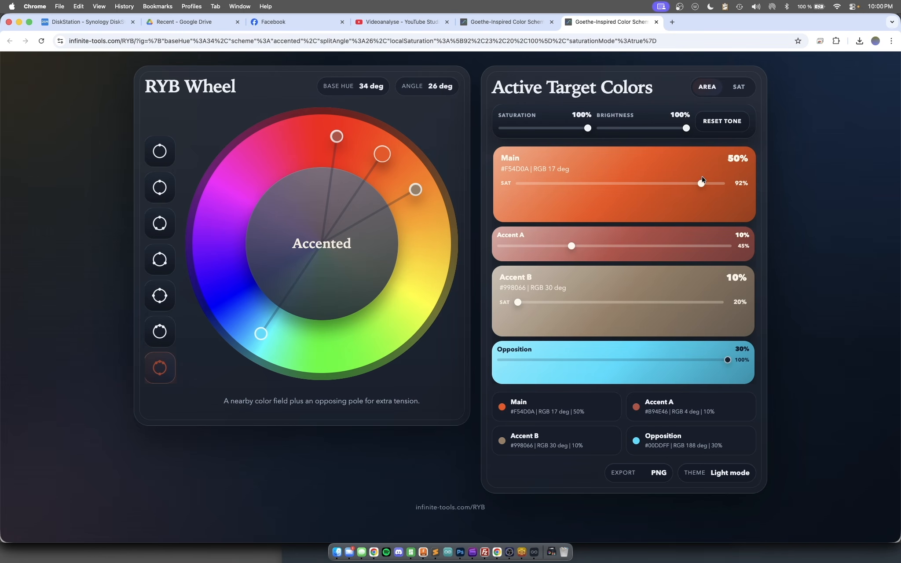
mouse_move(700, 183)
mouse_down()
mouse_move(628, 184)
mouse_move(684, 184)
mouse_up()
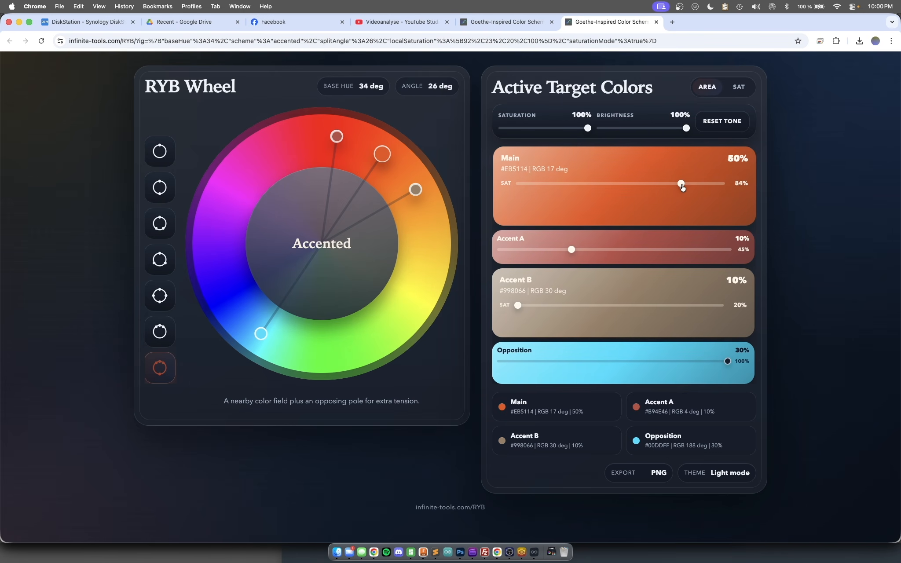
click(576, 249)
mouse_move(576, 249)
mouse_down()
mouse_move(593, 249)
mouse_move(568, 249)
mouse_up()
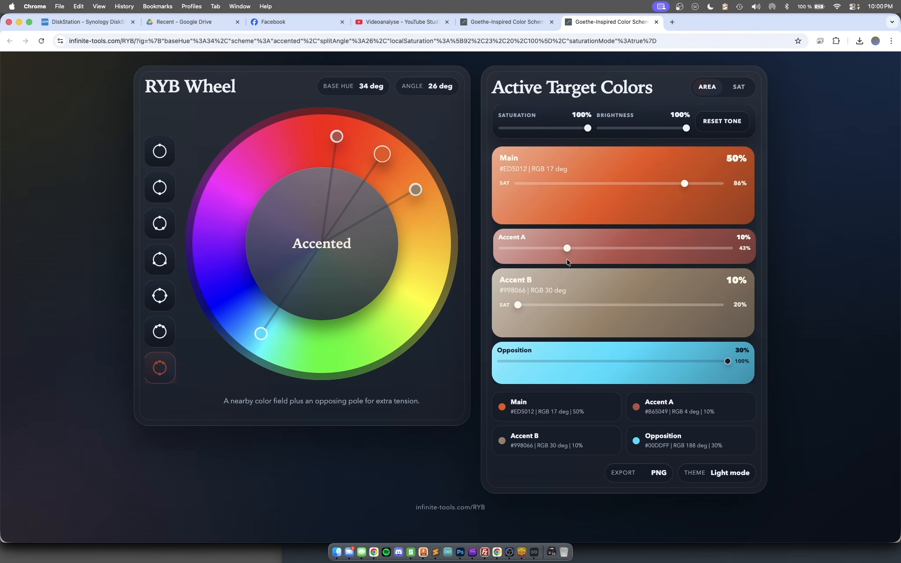
- Return to Infinite Goethe, change the scheme to Complementary, and open it in RYB Web
click(535, 552)
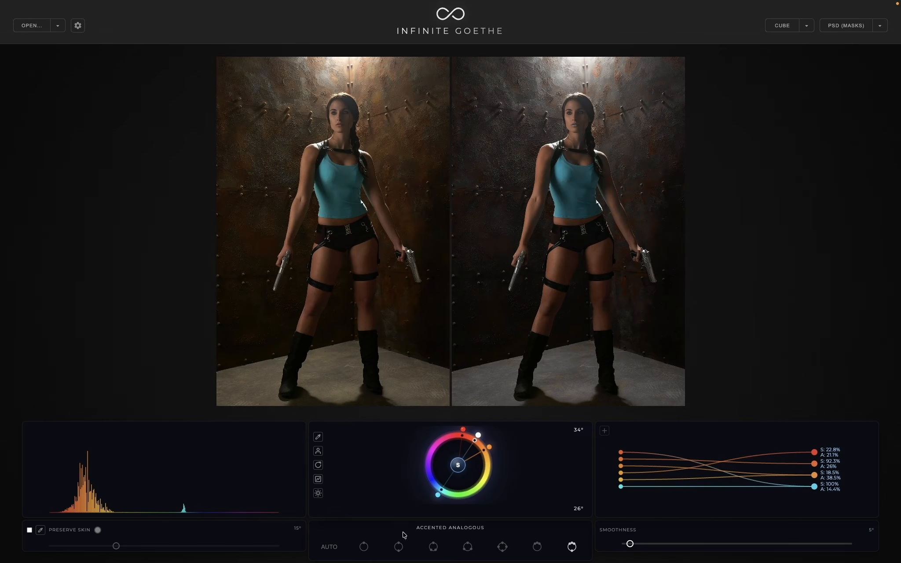
click(399, 547)
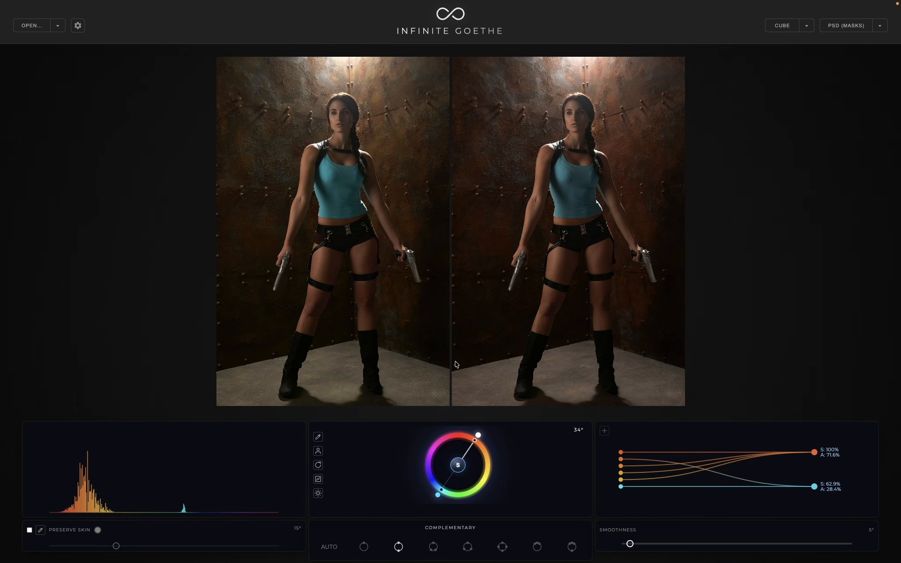
click(78, 6)
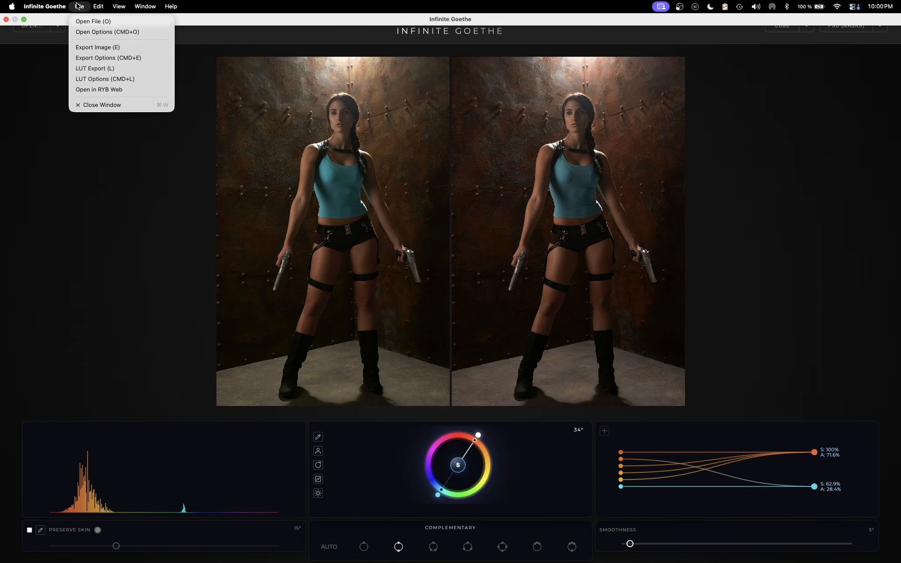
click(116, 90)
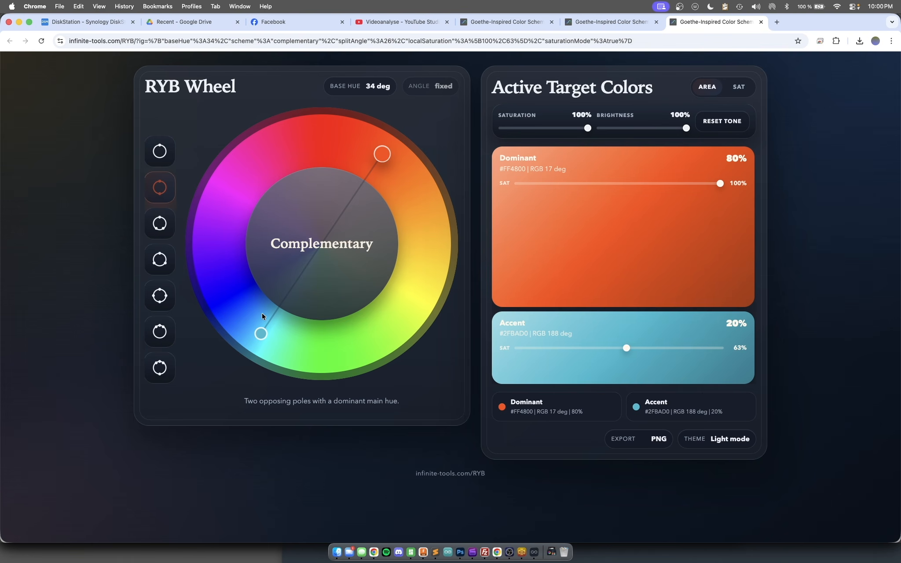
- Try the Split scheme on the RYB wheel and change to the Accented scheme at base hue 34°
click(160, 224)
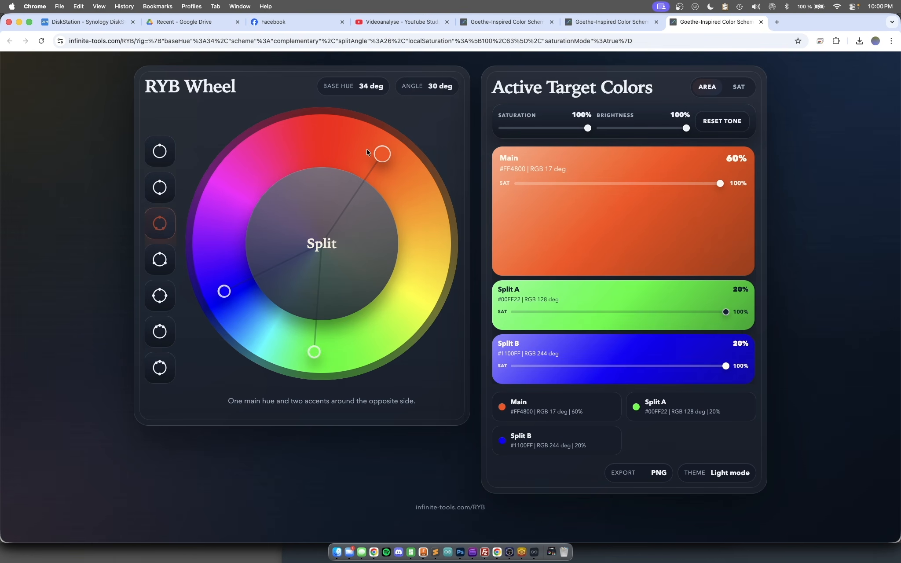
drag(378, 158, 382, 154)
click(160, 368)
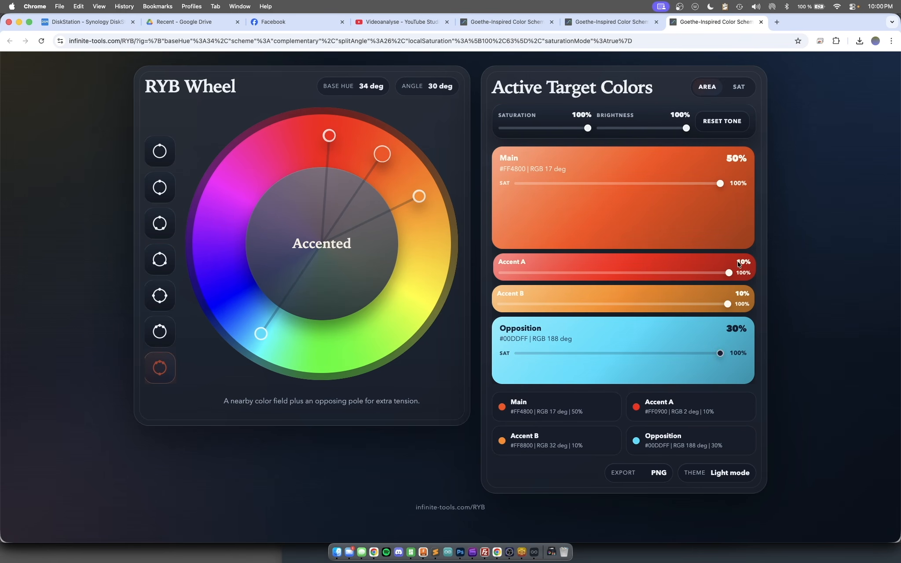
- Set the saturation to 76% for Main, 44% for Accent A and 39% for Accent B
drag(729, 273, 582, 262)
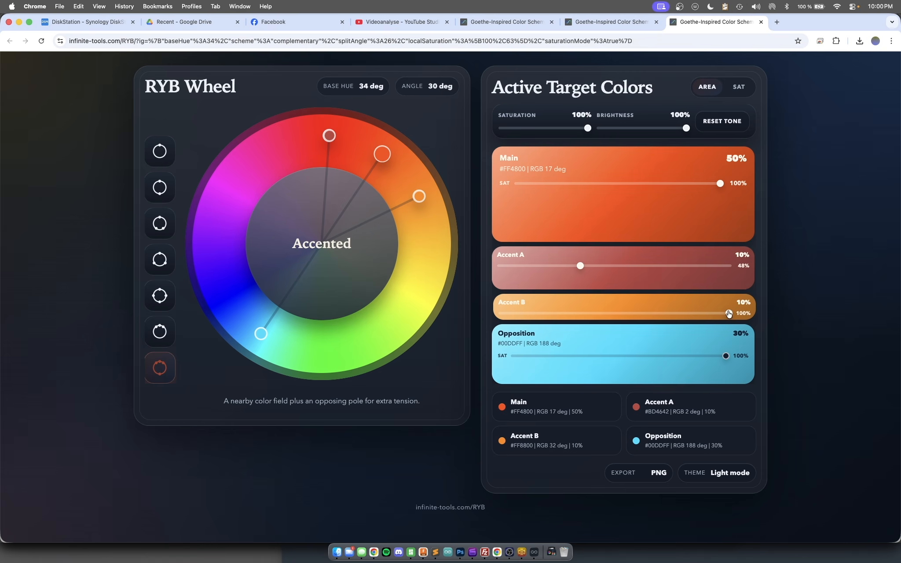
drag(726, 303, 578, 314)
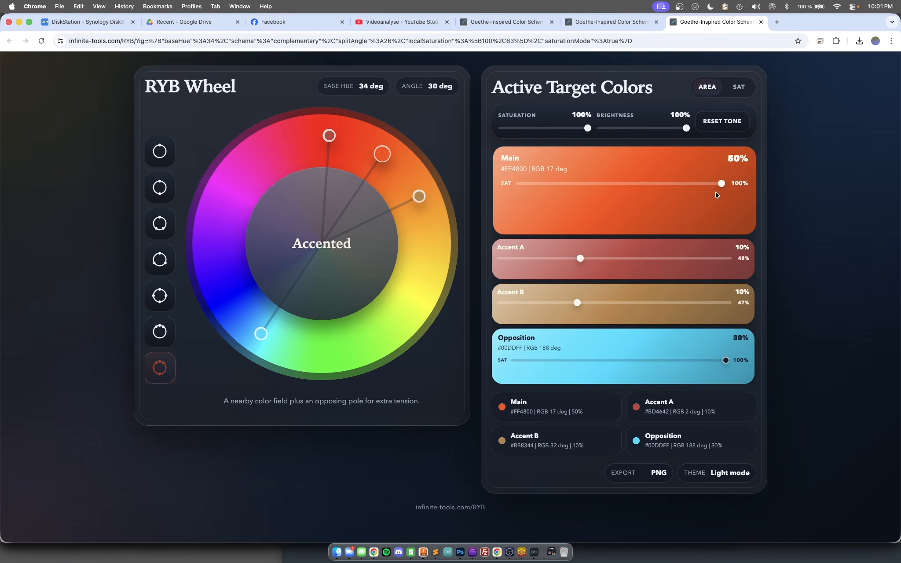
drag(723, 183, 659, 184)
mouse_move(728, 356)
mouse_down()
mouse_move(698, 362)
mouse_move(732, 363)
mouse_up()
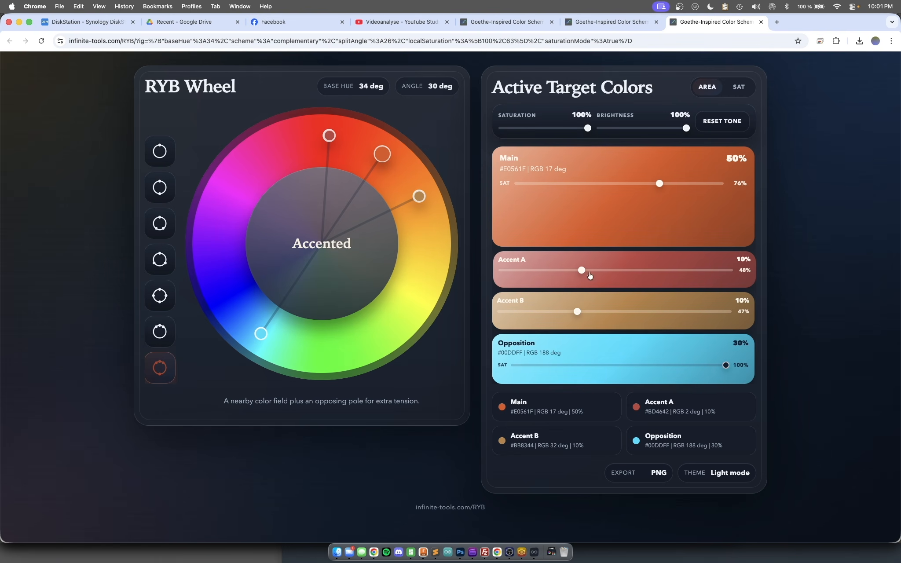
drag(580, 270, 569, 269)
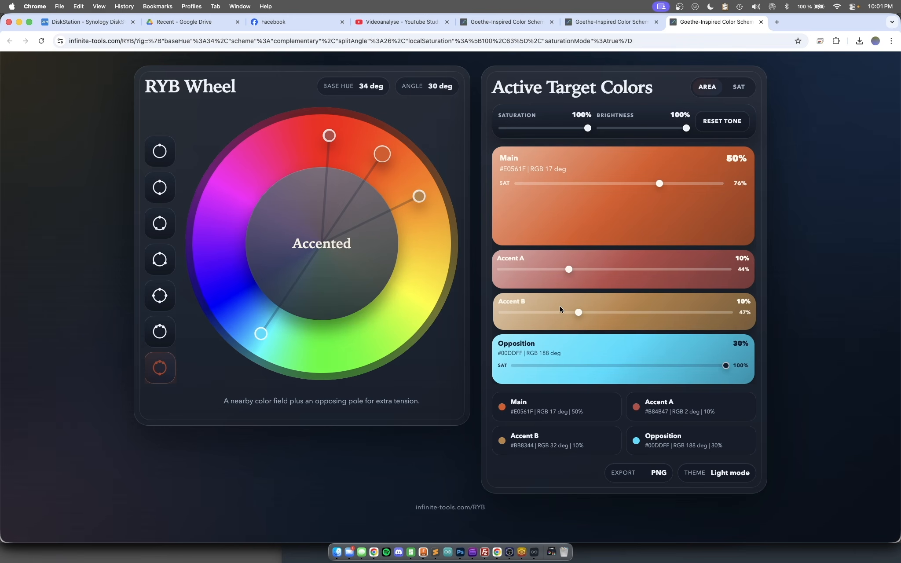
drag(578, 313, 555, 310)
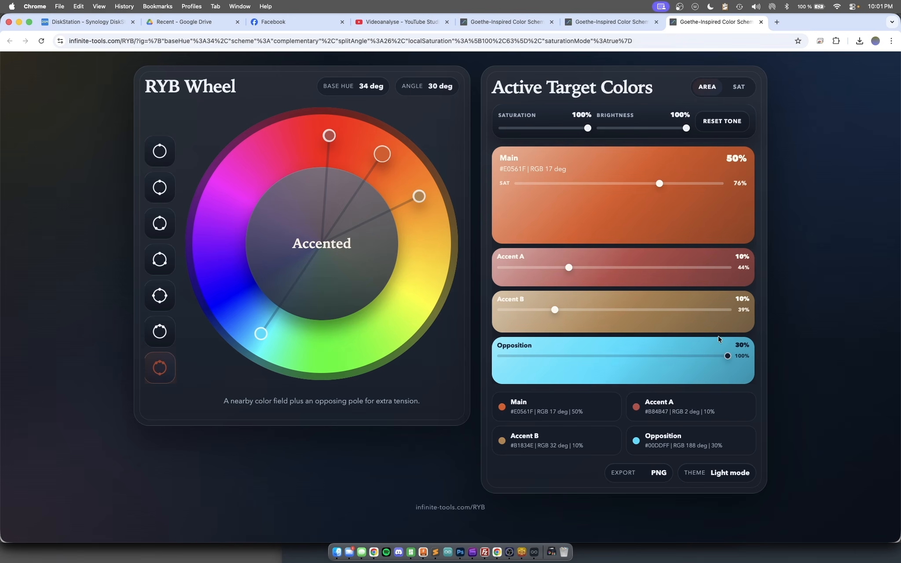
- Export the scheme as a landscape 16:9 PNG, view the downloaded file, and close it
click(631, 476)
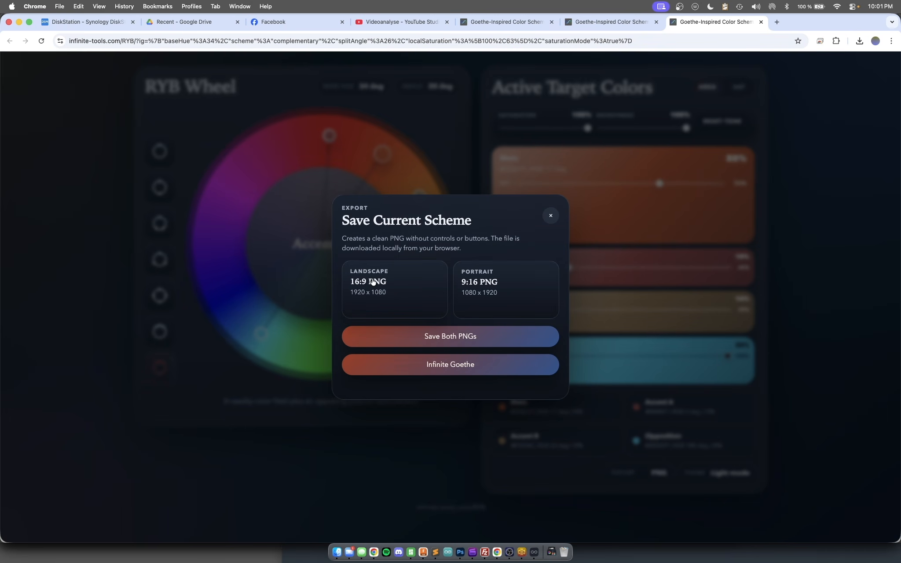
click(397, 286)
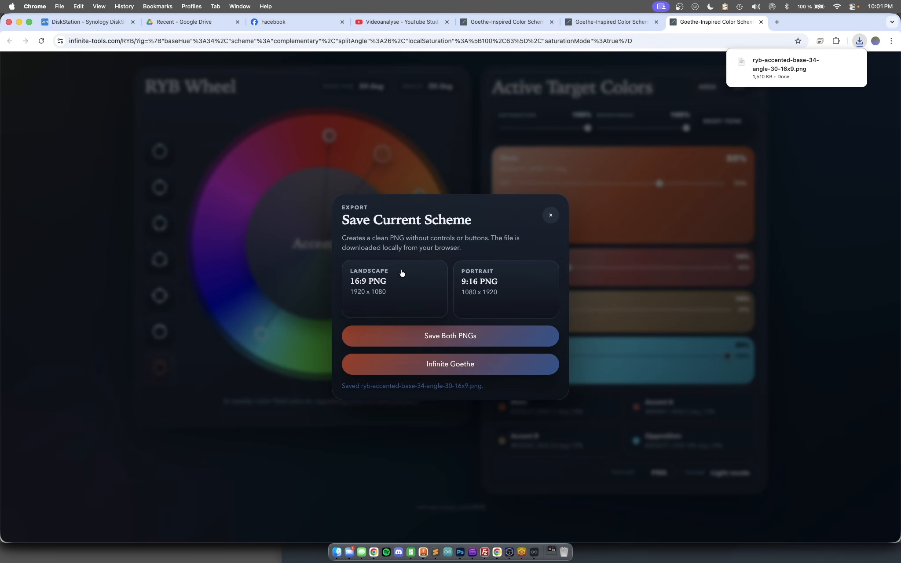
click(778, 68)
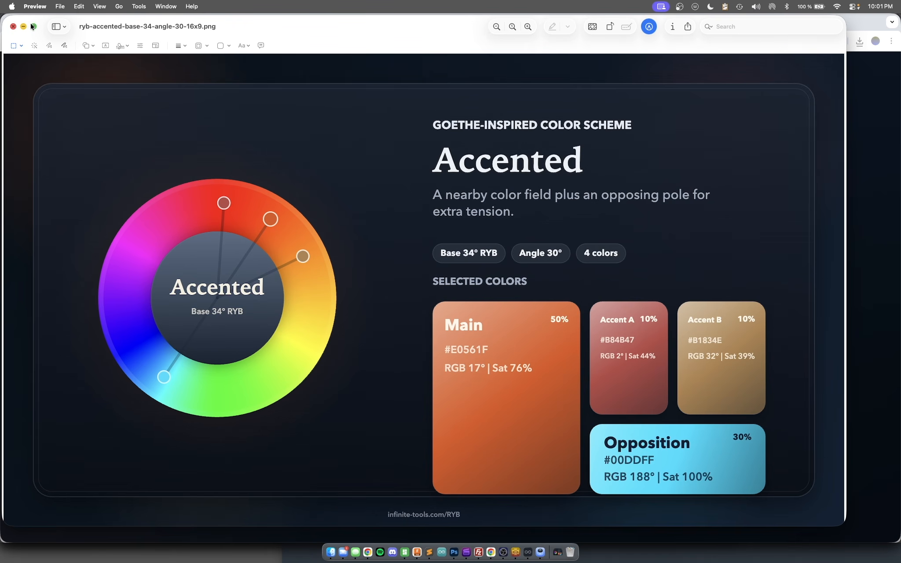
click(14, 27)
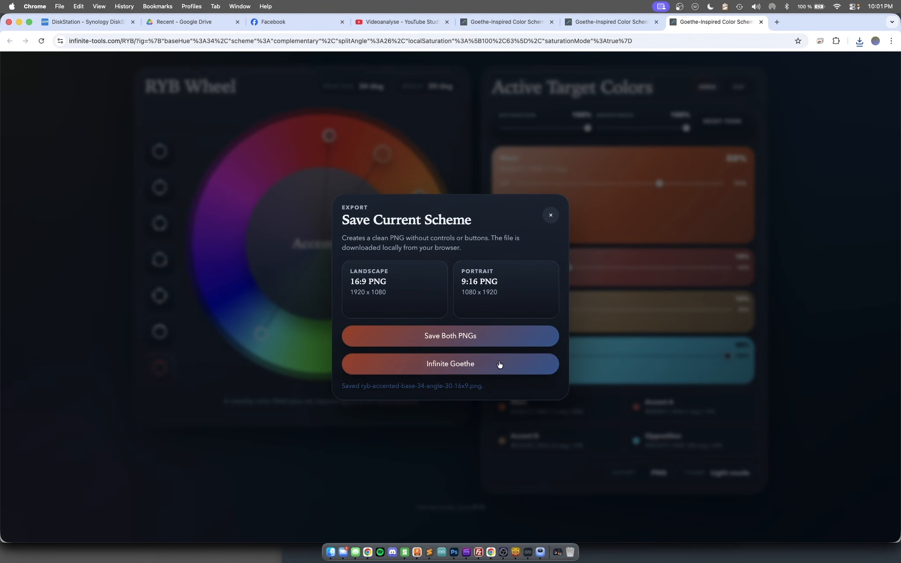
- Export the scheme as an Infinite Goethe preset and paste it onto the photo in Infinite Goethe
click(479, 367)
click(529, 556)
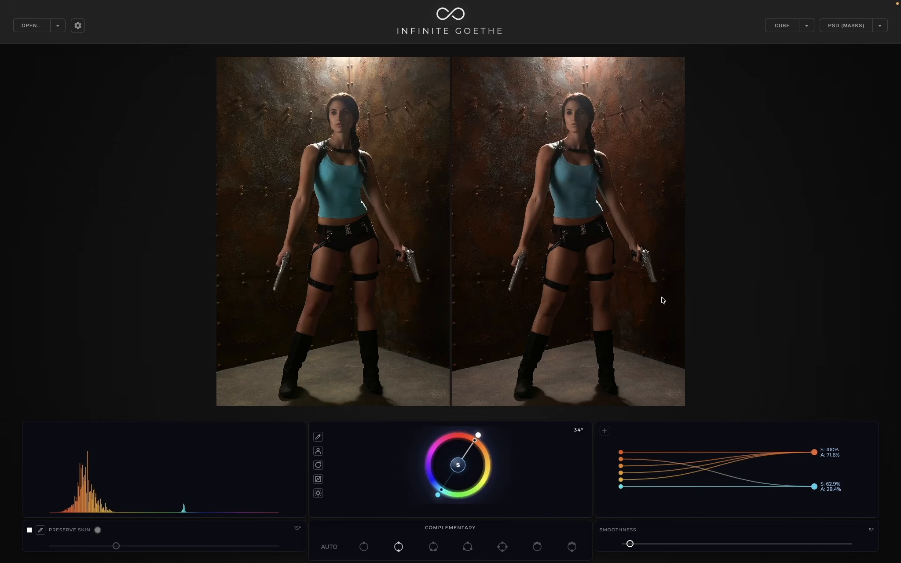
key(super+v)
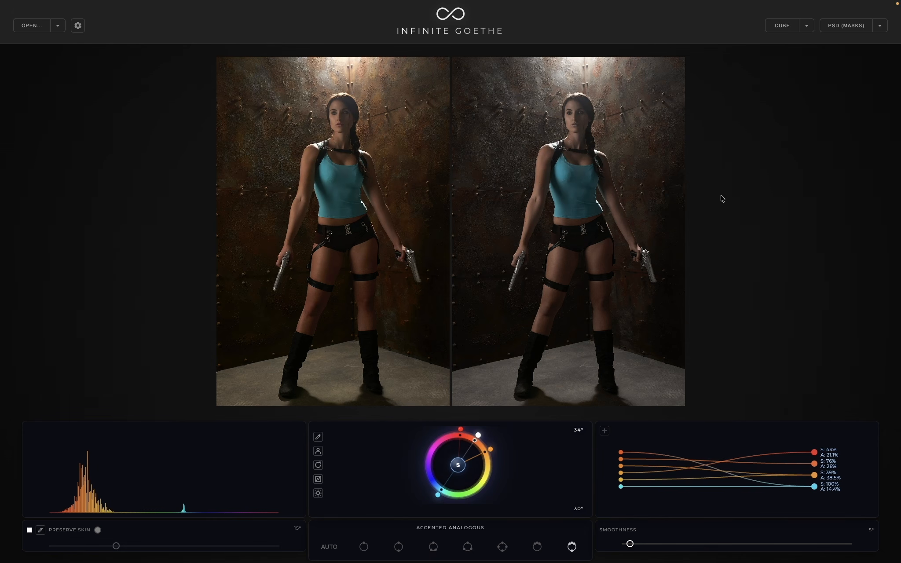
- Open the portrait 2016-12-06_marie22083.jpg and turn on area-balanced saturation for its complementary grade
click(25, 25)
double_click(438, 168)
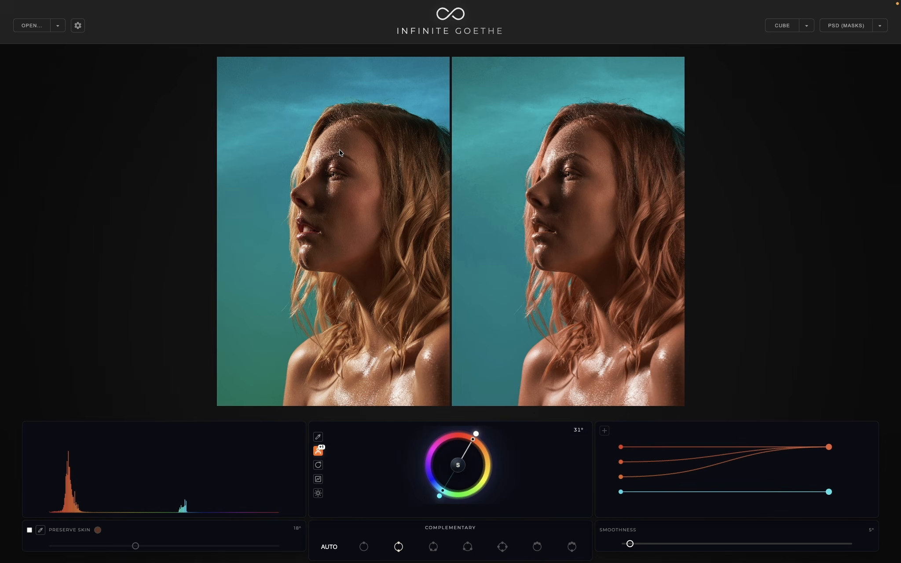
click(458, 466)
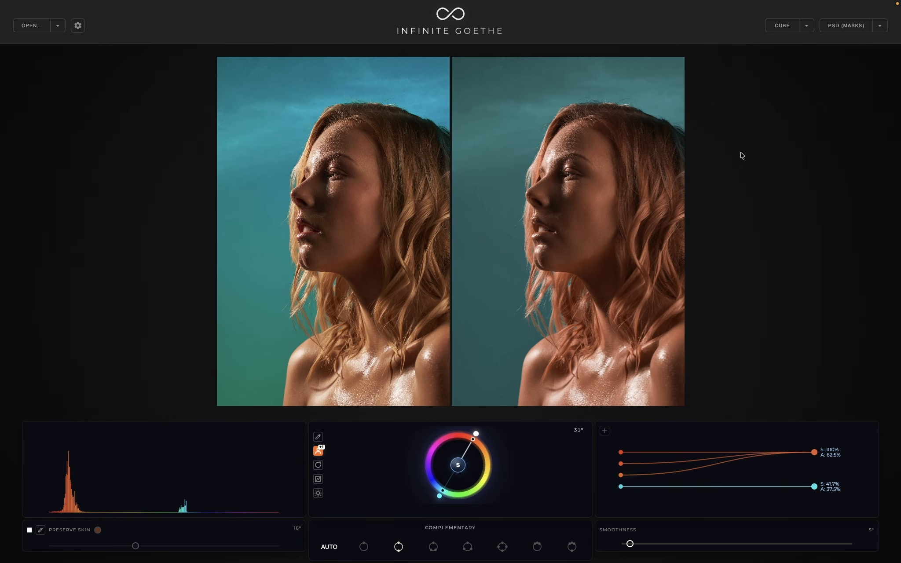
- View the graded portrait enlarged, return to the comparison, and look through the available image export formats
click(661, 164)
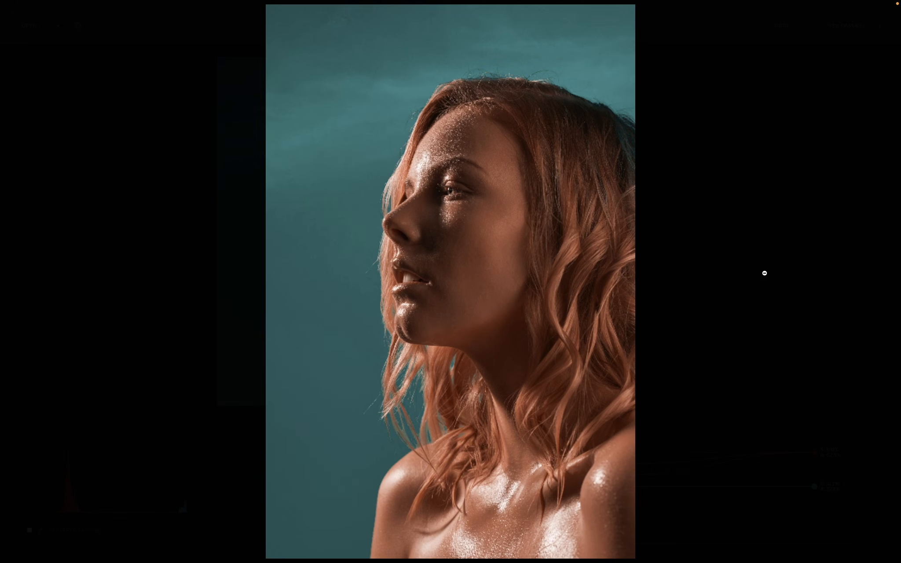
click(556, 187)
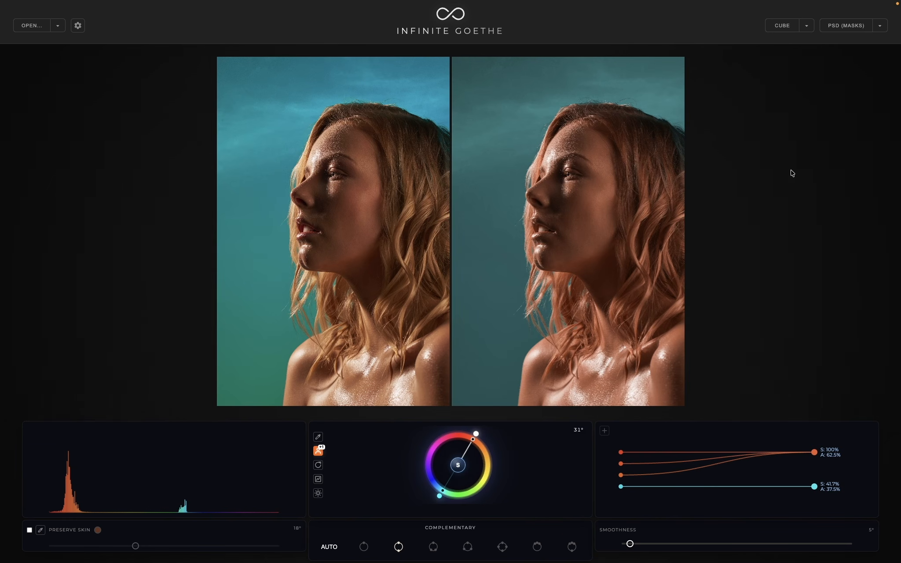
click(458, 465)
click(881, 28)
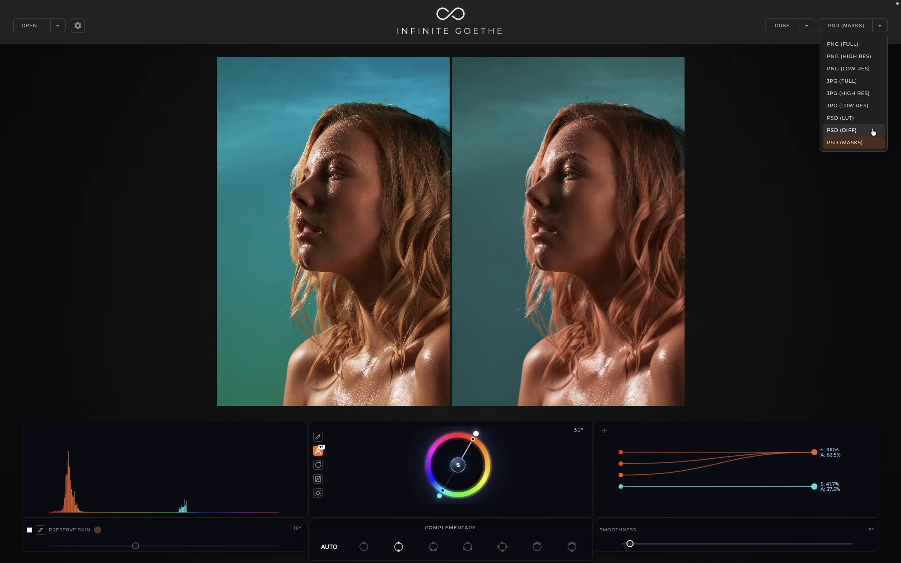
click(807, 225)
click(807, 224)
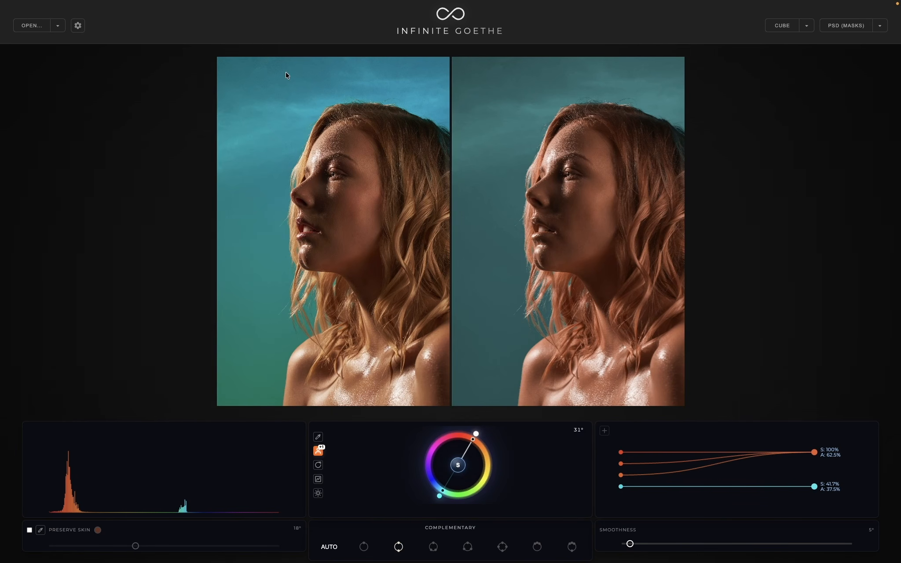
- Look at the image source options and open the photo 2017-05-10_miri00175_before.jpg from disk
click(58, 26)
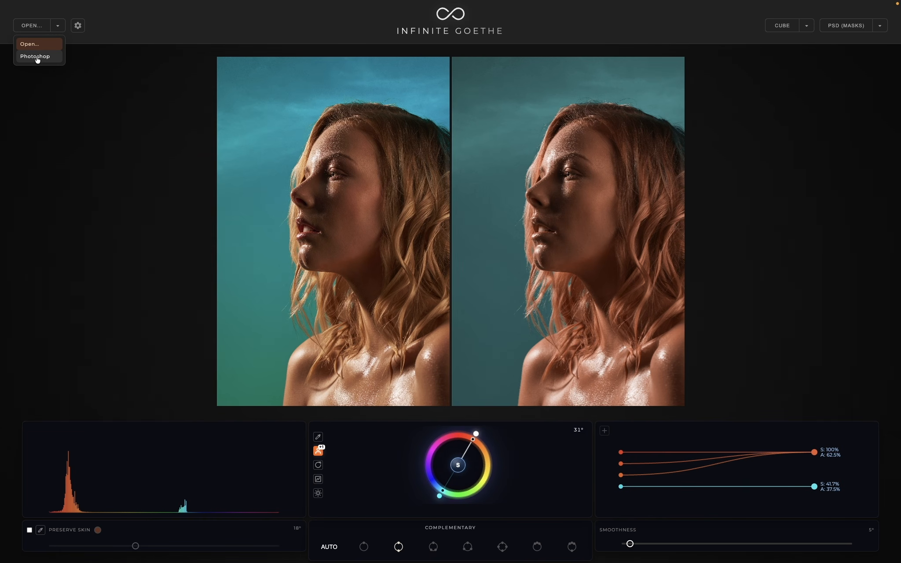
click(133, 98)
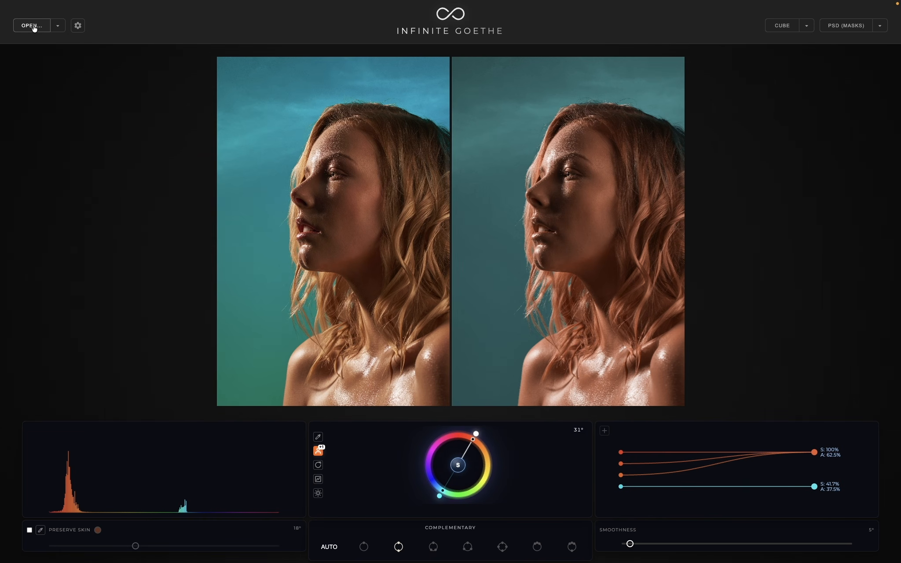
click(32, 26)
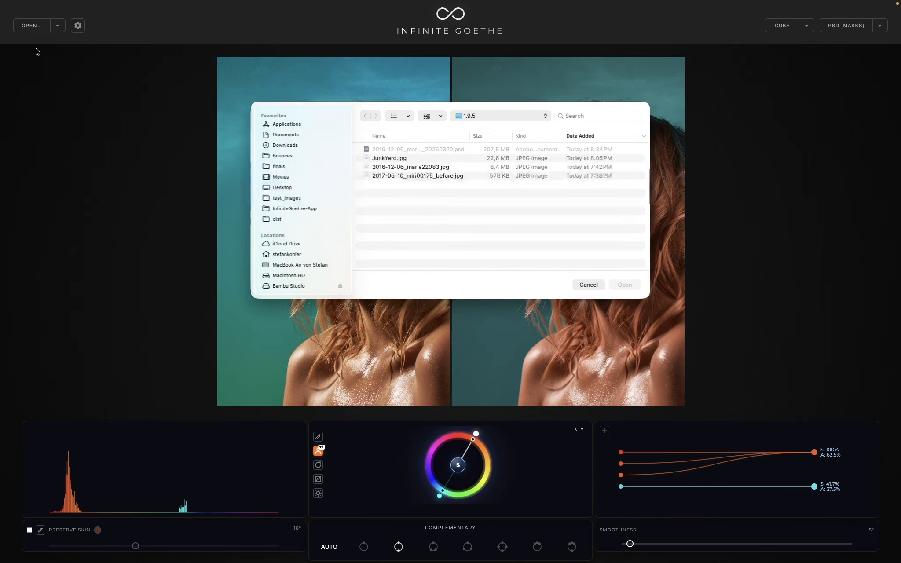
double_click(418, 176)
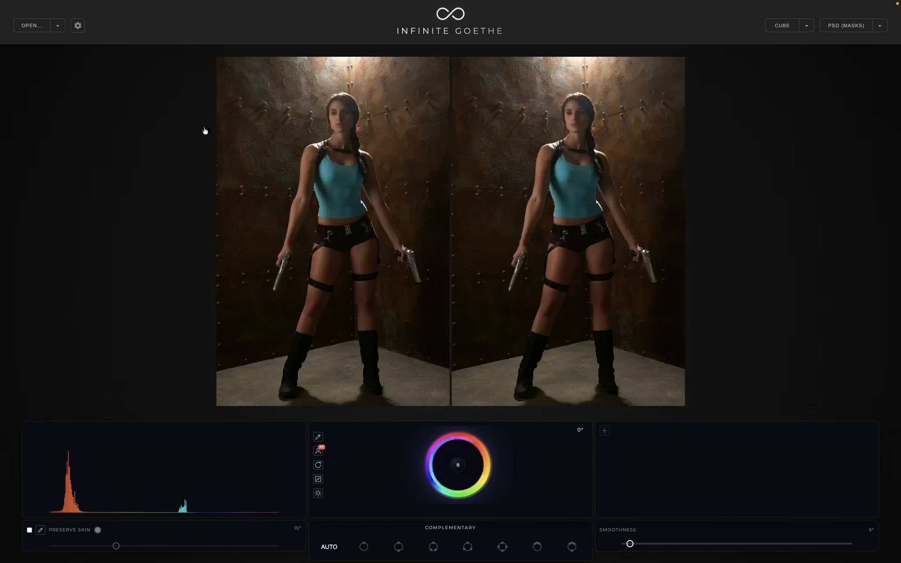
- Change the image source to Photoshop and load the portrait document that is active there
click(57, 25)
click(45, 60)
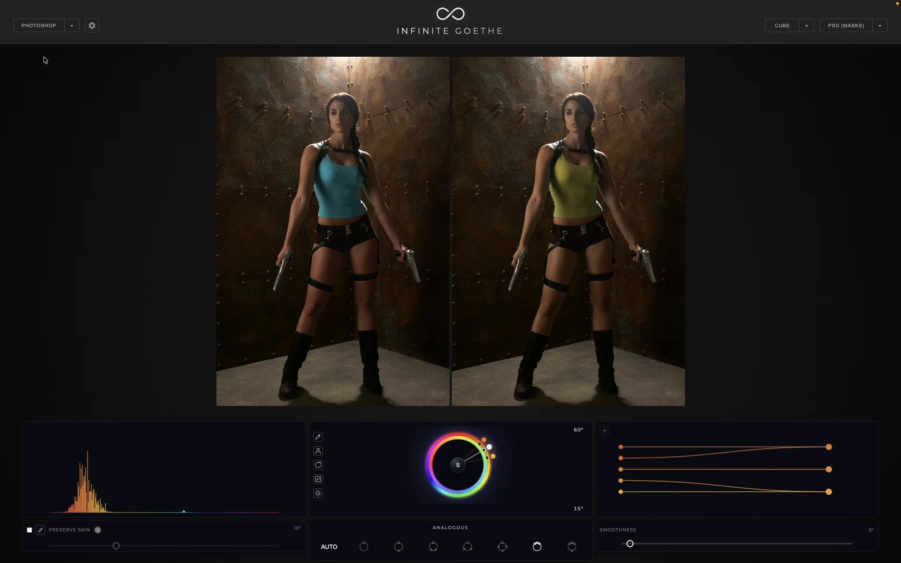
click(41, 27)
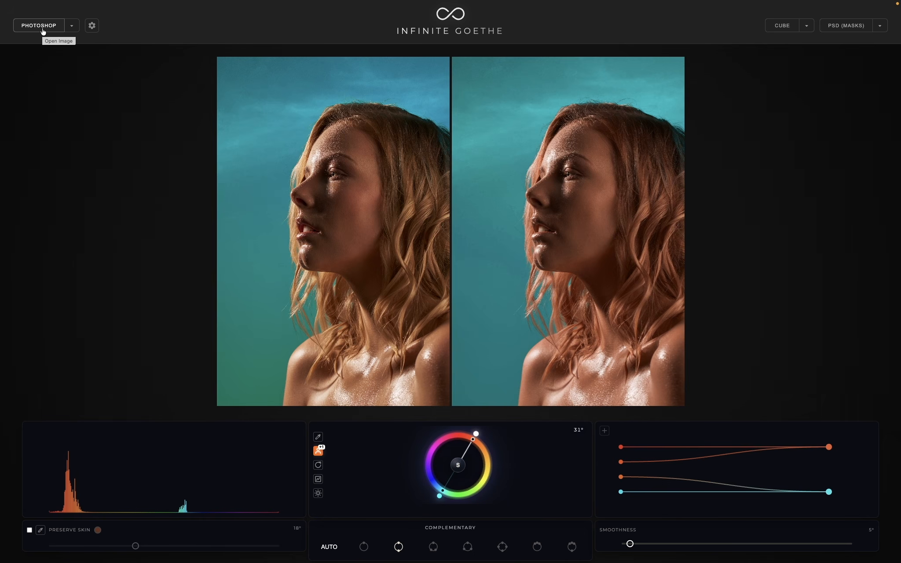
- Switch to Photoshop, set the brush size to 76 px, and paint a dark scribble in the sky at the portrait's upper left
mouse_move(503, 560)
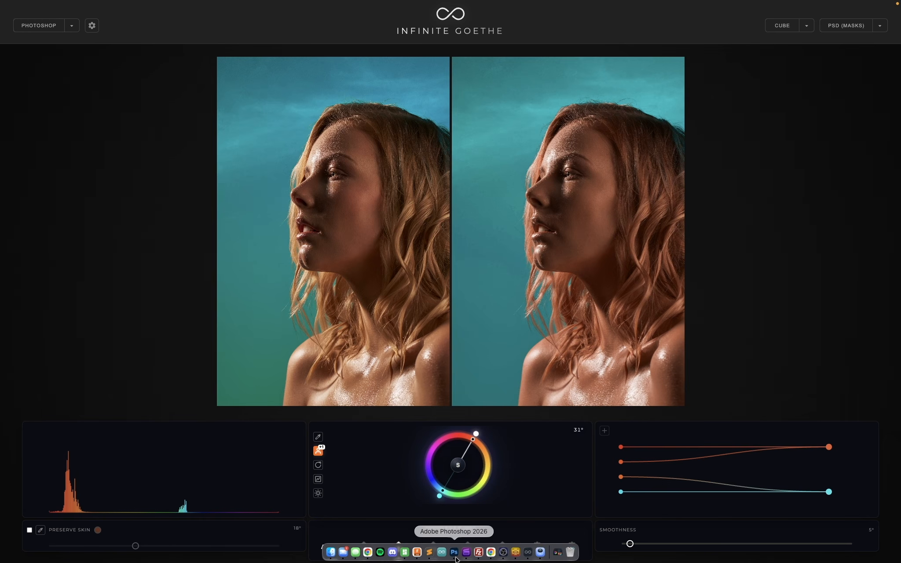
click(453, 553)
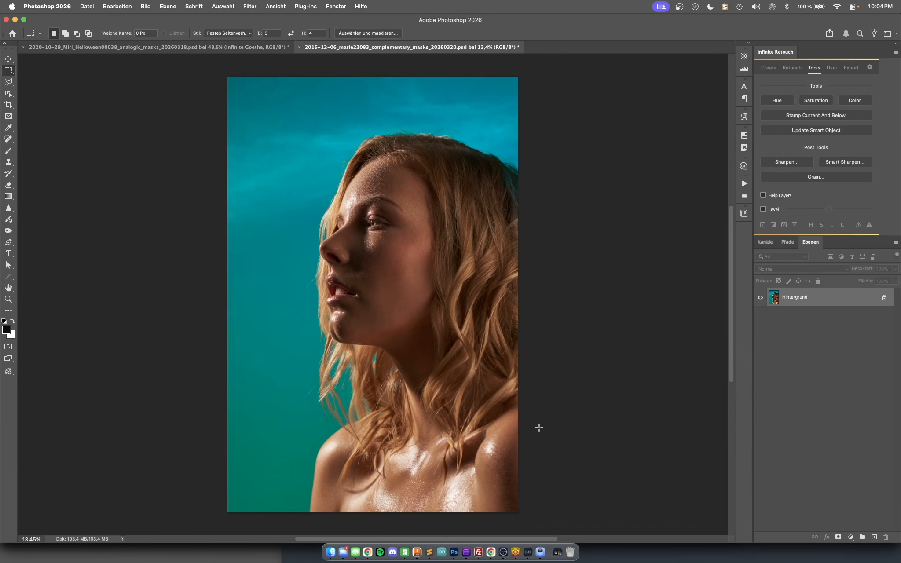
key(b)
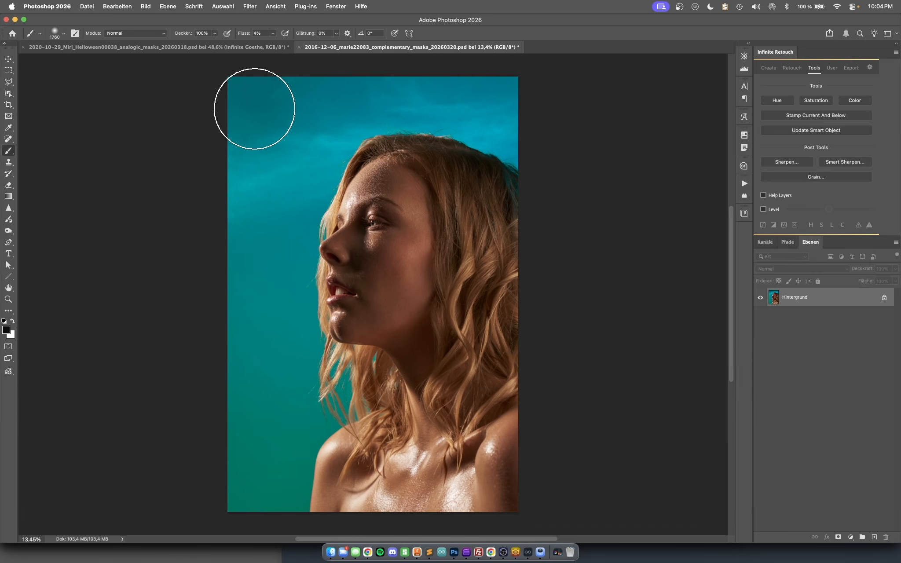
click(38, 34)
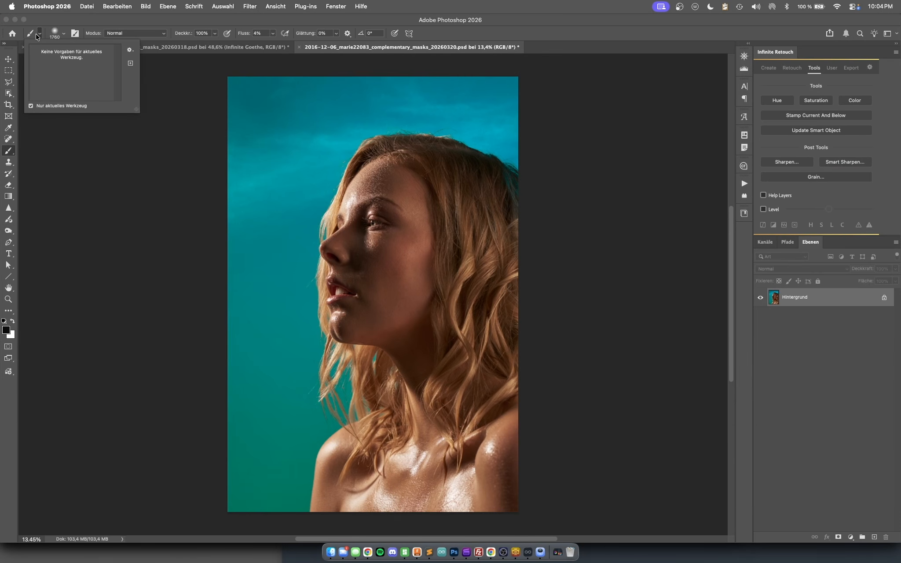
click(55, 33)
click(70, 58)
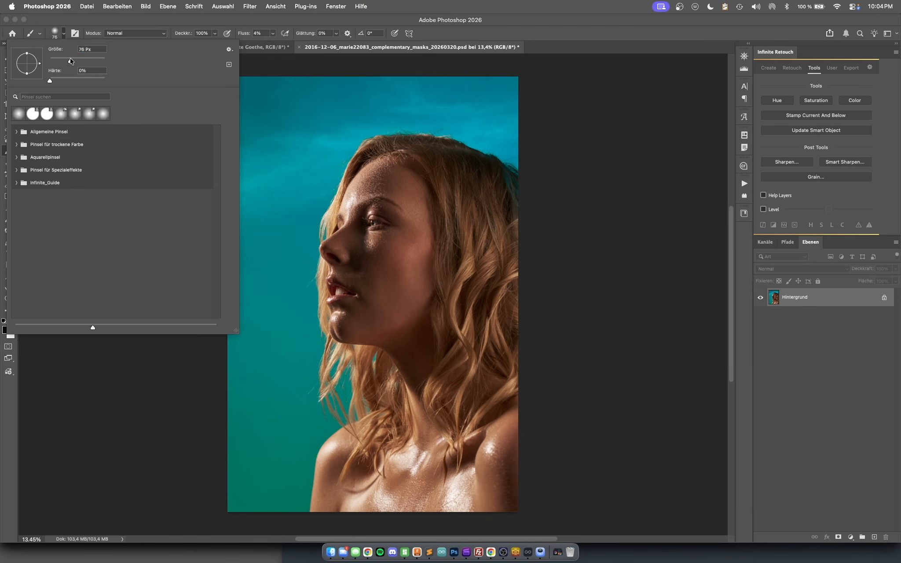
click(550, 19)
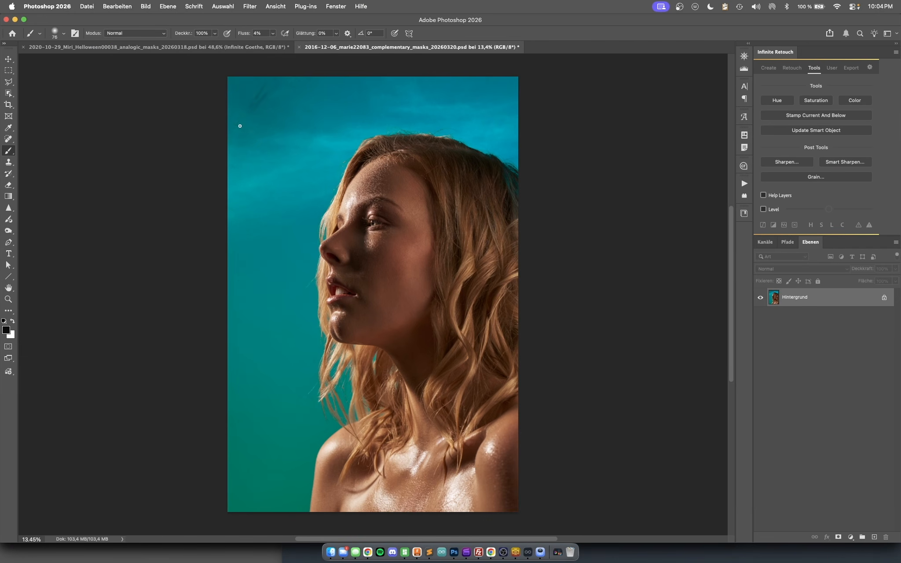
mouse_move(240, 126)
mouse_down()
mouse_move(271, 95)
mouse_move(251, 129)
mouse_up()
- Switch back to Infinite Goethe, reload the painted portrait from Photoshop, and turn on area-balanced saturation
click(516, 553)
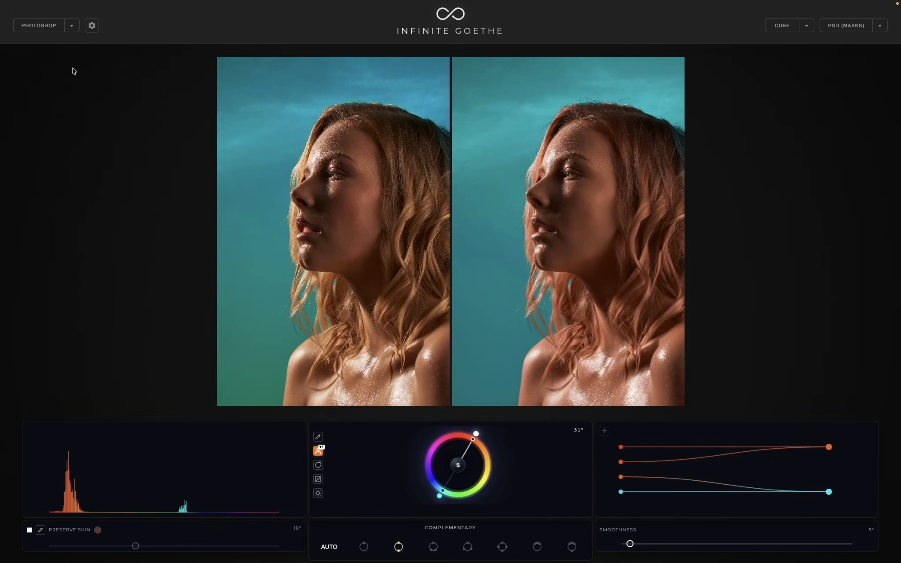
click(45, 26)
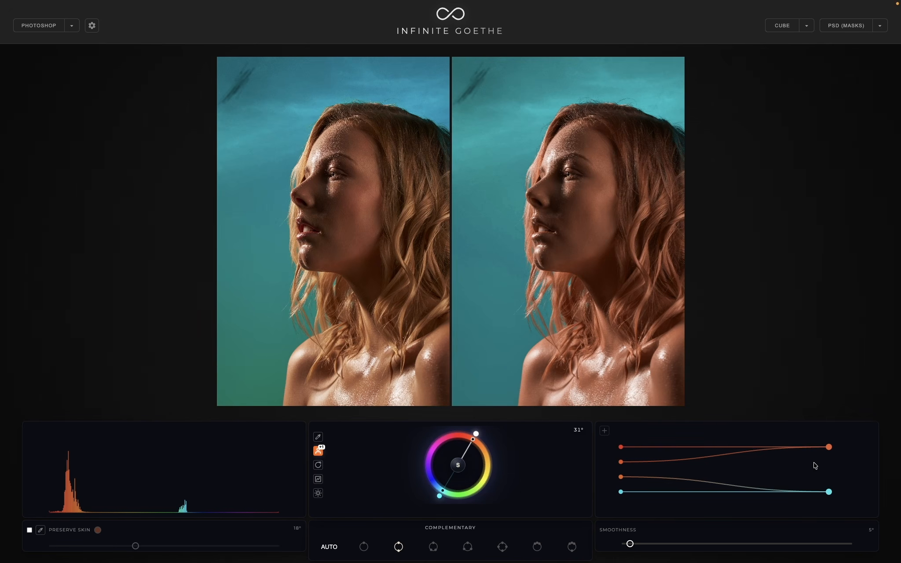
click(461, 464)
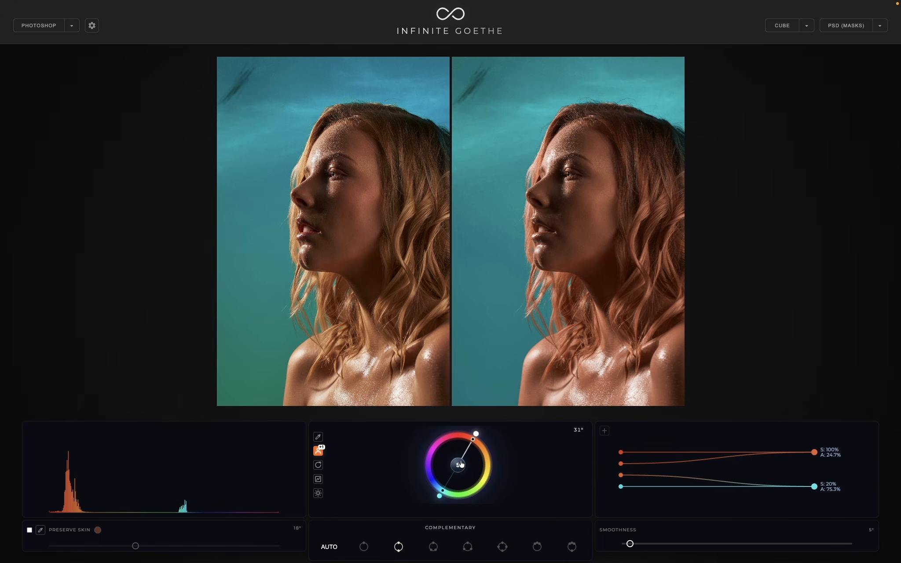
- Export the grade to the Photoshop document in the PSD (DIFF) format
click(880, 26)
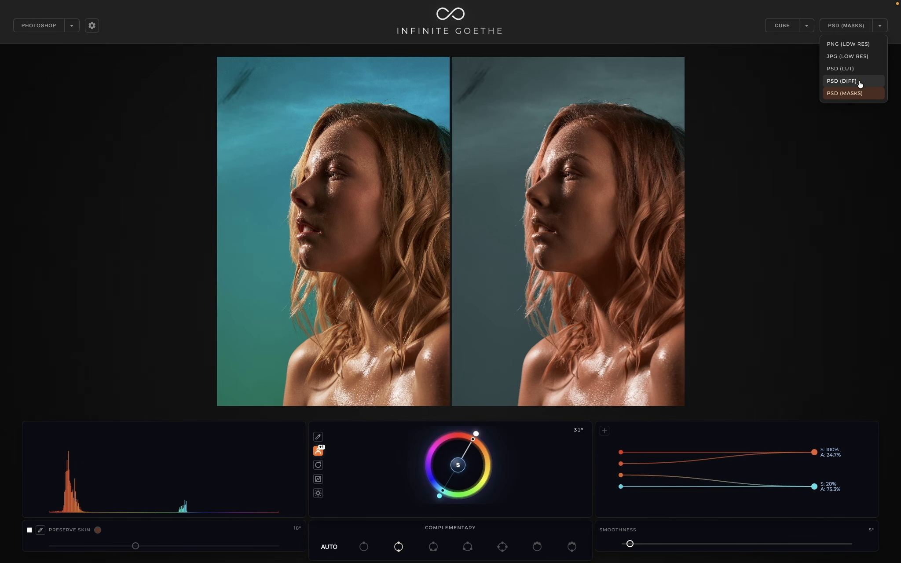
click(861, 84)
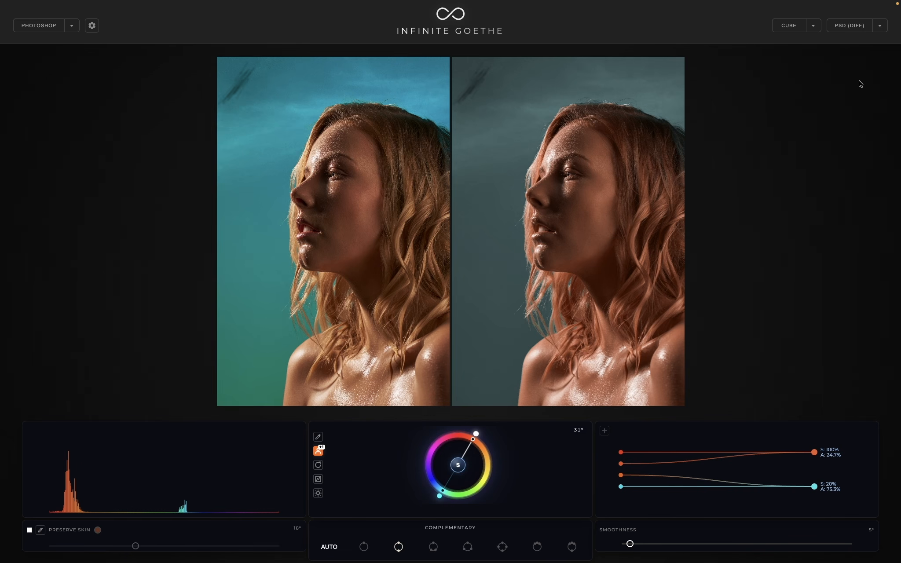
click(851, 26)
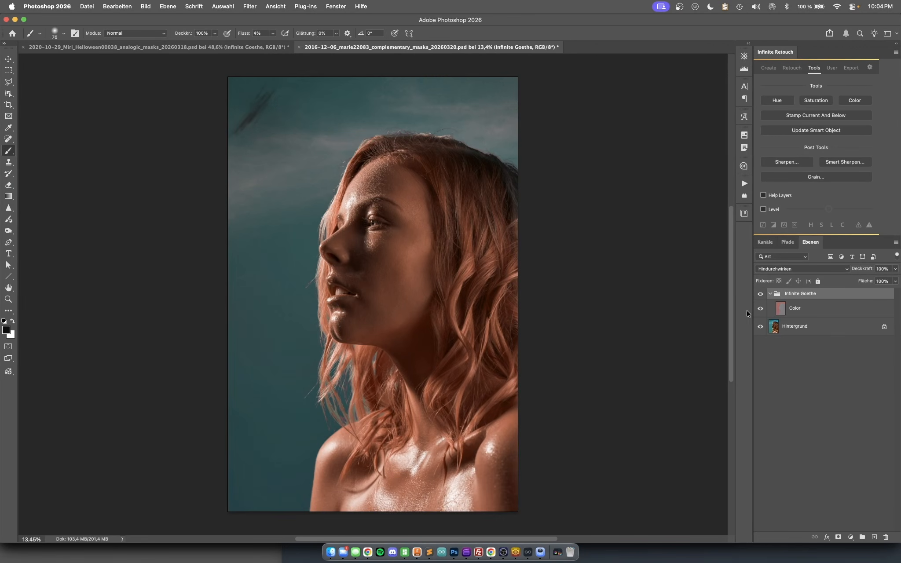
- Compare the portrait with and without the Color layer, then view that layer alone by temporarily hiding Hintergrund
click(763, 311)
click(762, 311)
click(763, 311)
click(762, 311)
click(763, 311)
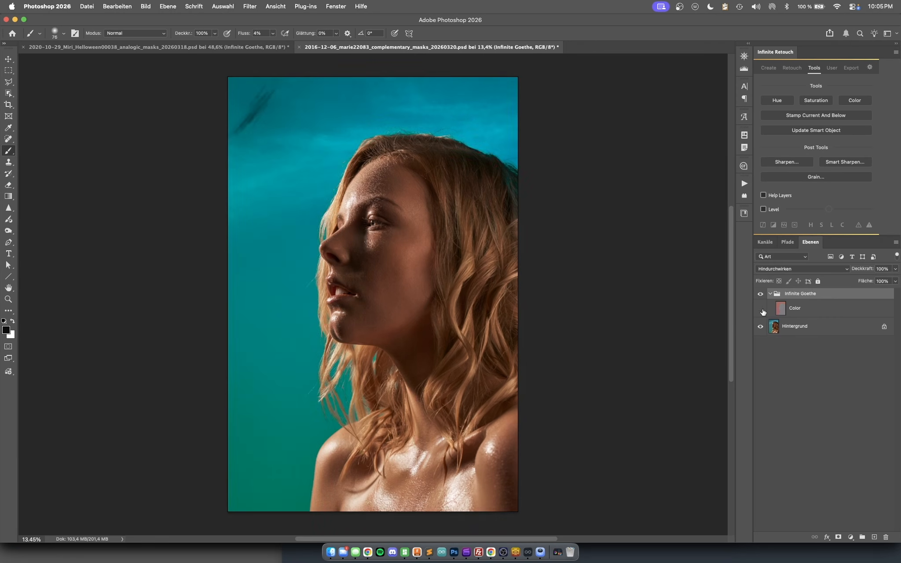
click(762, 311)
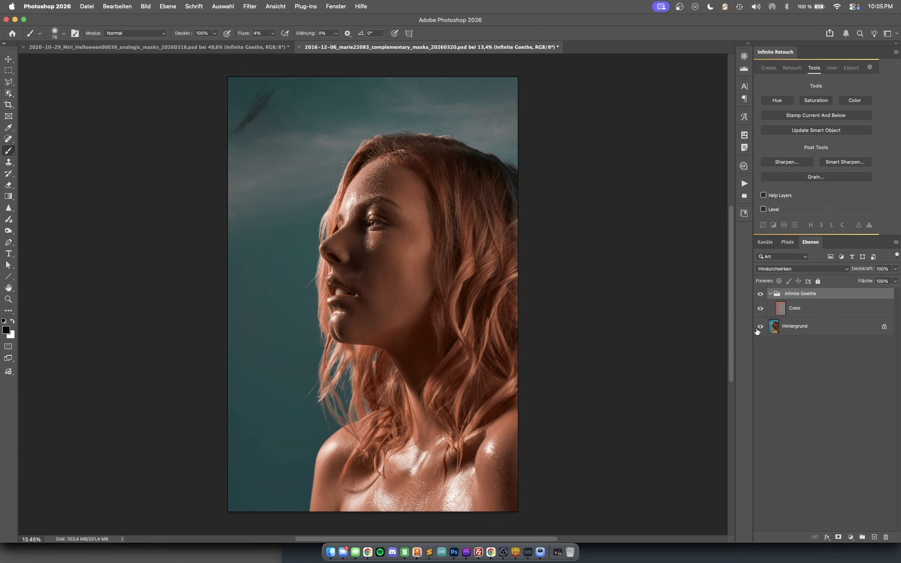
click(761, 327)
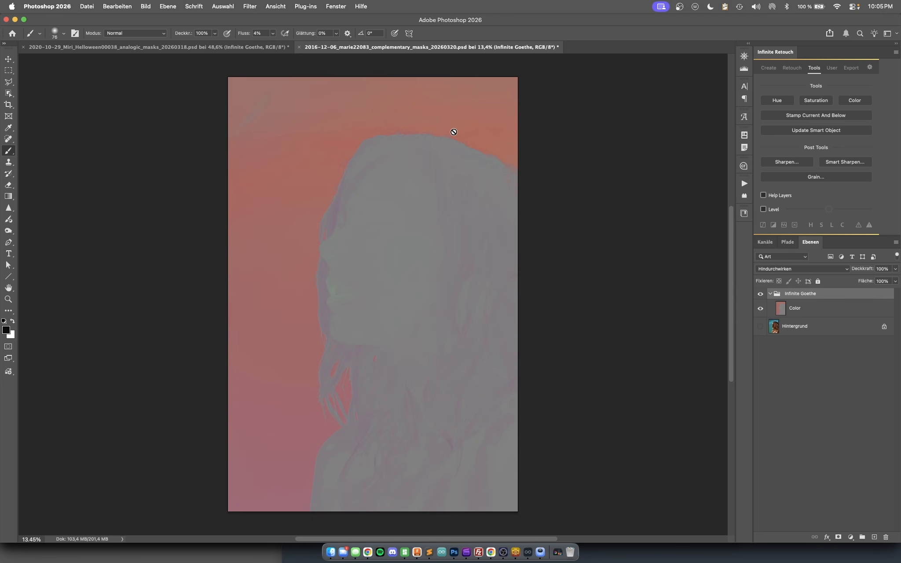
click(761, 326)
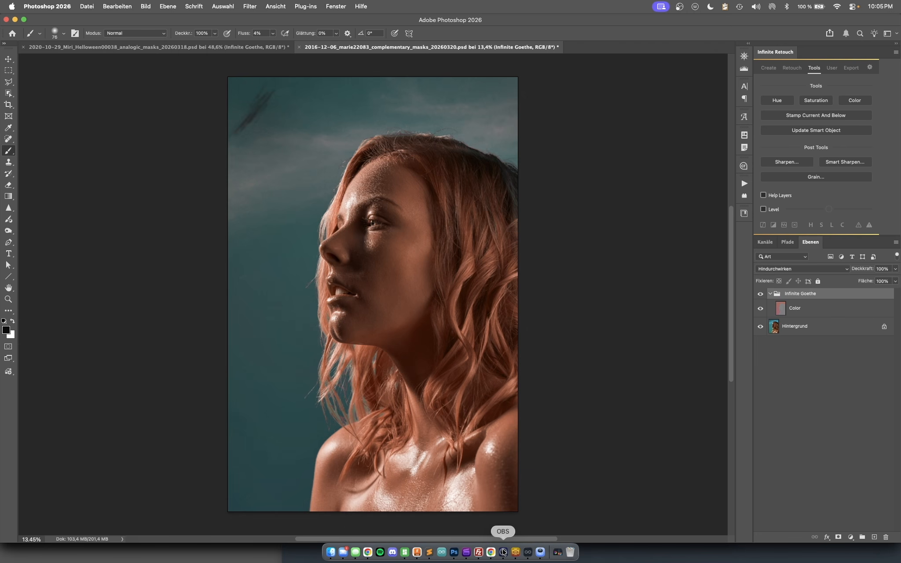
- Switch back to Infinite Goethe and export the grade to the Photoshop document in the PSD (MASKS) format
click(529, 554)
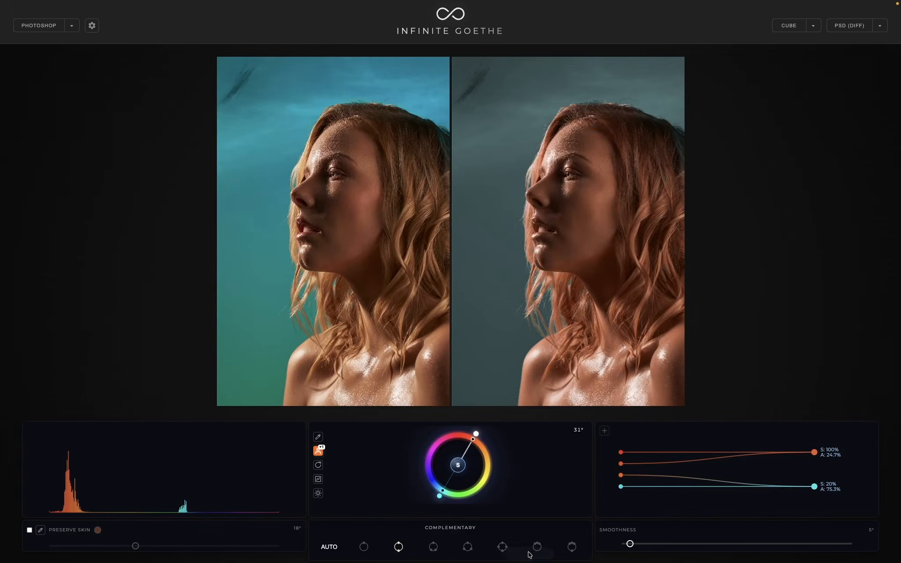
click(880, 26)
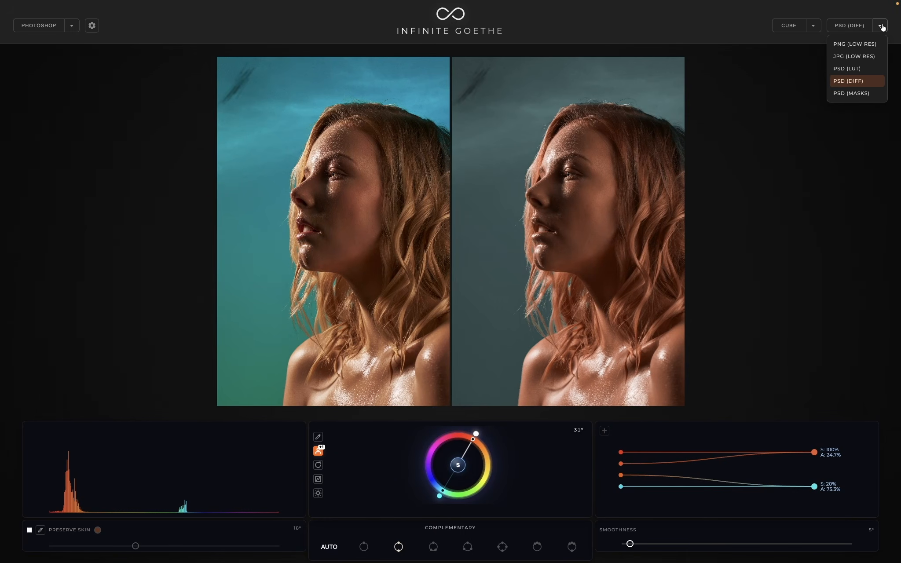
click(857, 94)
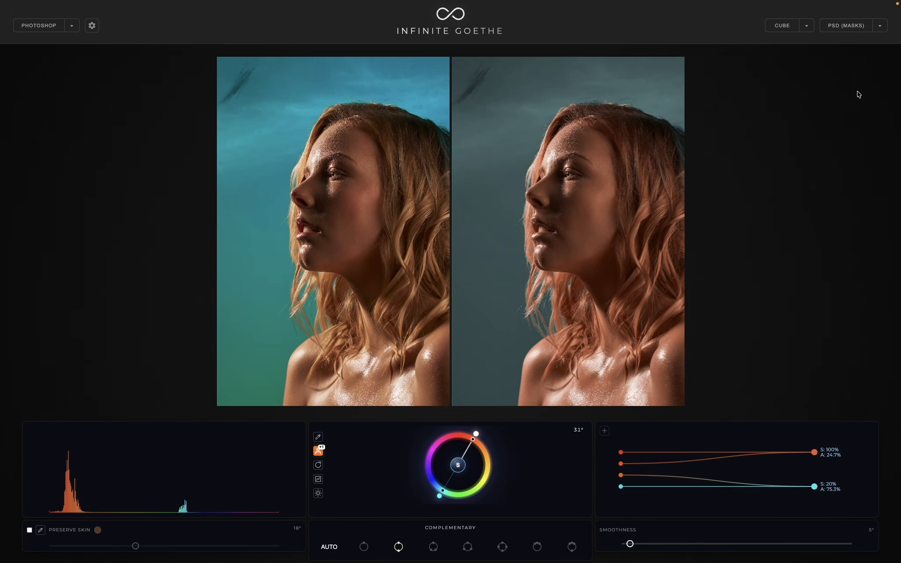
click(851, 26)
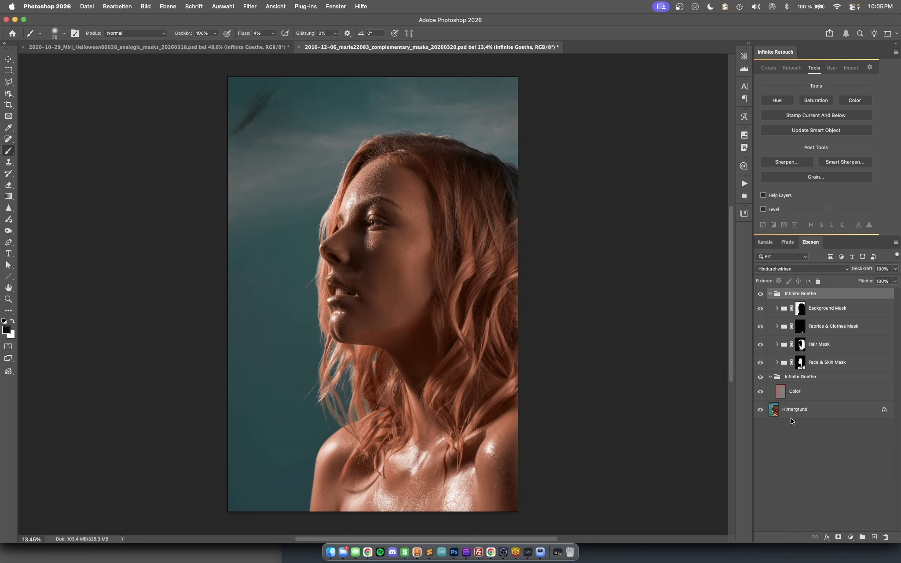
- Select the Color layer in the lower Infinite Goethe group and compare the image with it hidden and shown
click(803, 392)
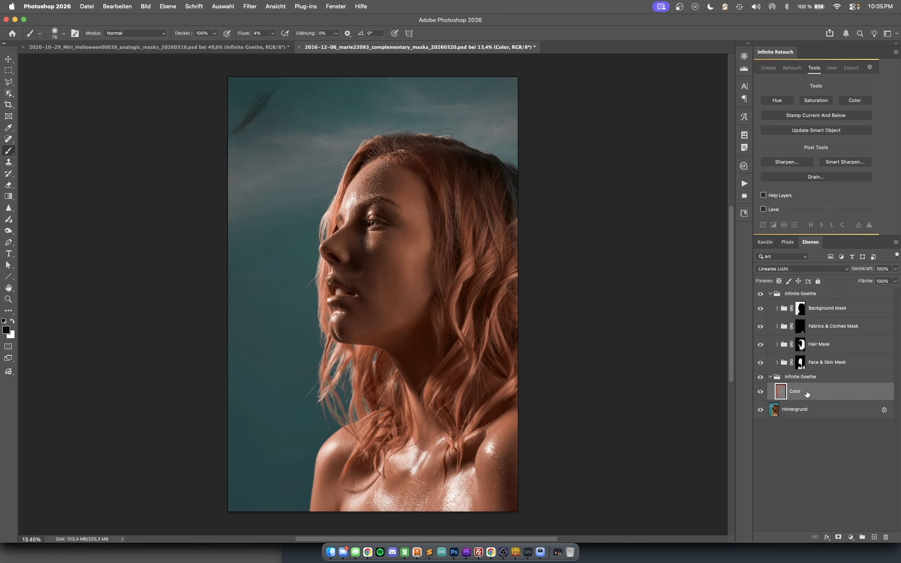
click(760, 393)
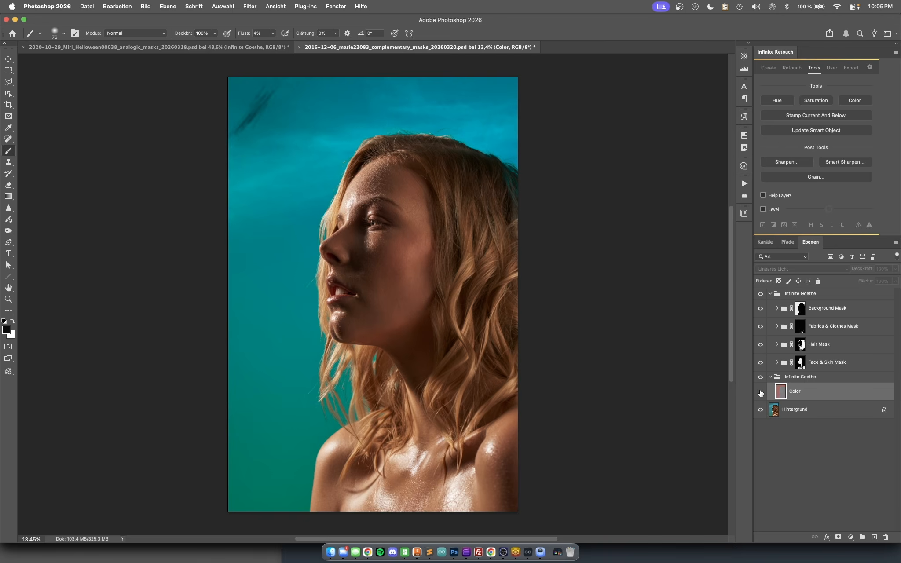
click(760, 393)
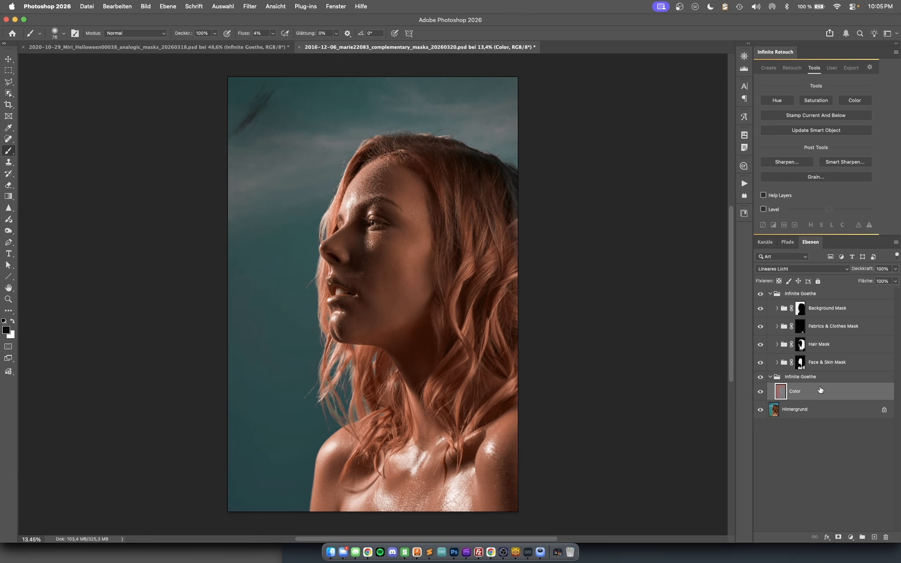
- Move the Color layer into the Background Mask group and compare the portrait with the upper Infinite Goethe group hidden and shown
mouse_move(820, 390)
mouse_down()
mouse_move(850, 304)
mouse_move(823, 391)
mouse_up()
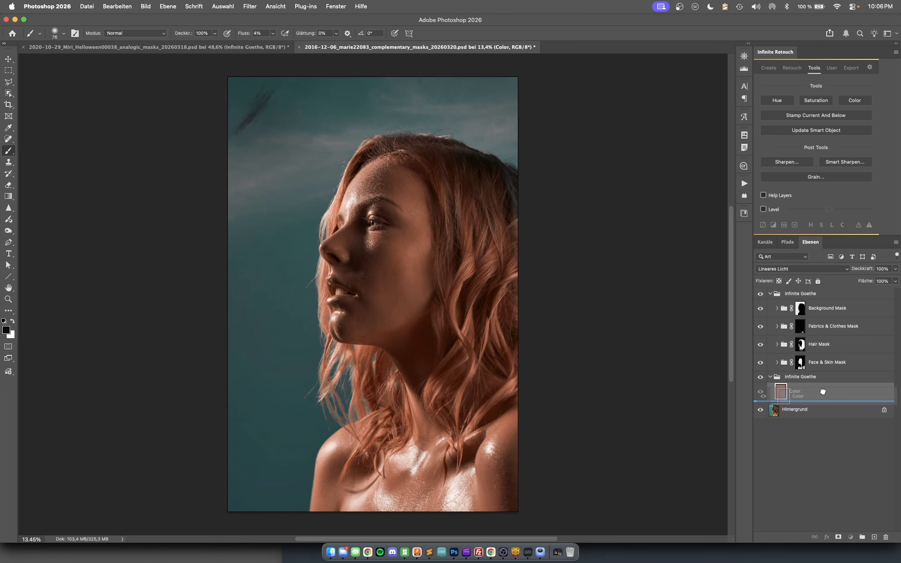
drag(823, 392, 843, 313)
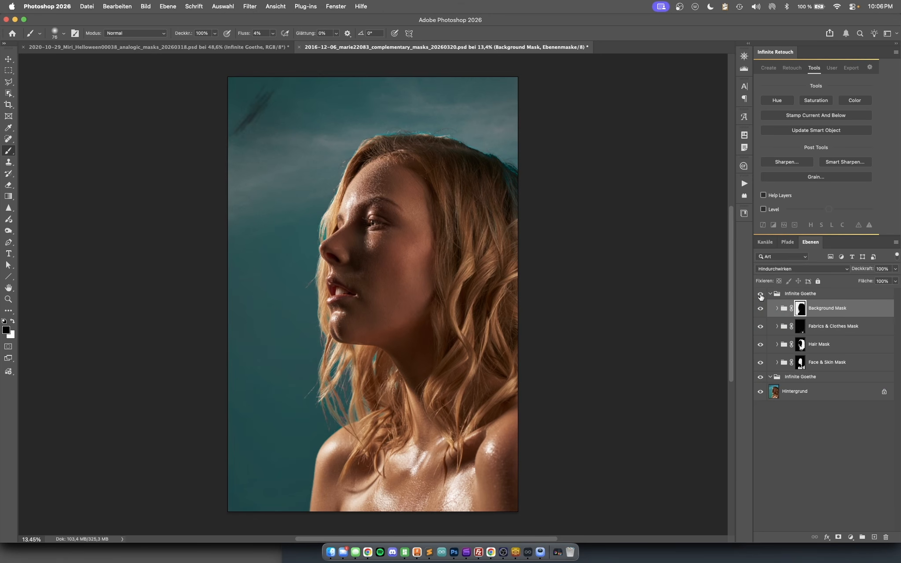
click(761, 294)
click(760, 294)
click(760, 294)
click(761, 293)
click(761, 295)
click(760, 295)
click(761, 295)
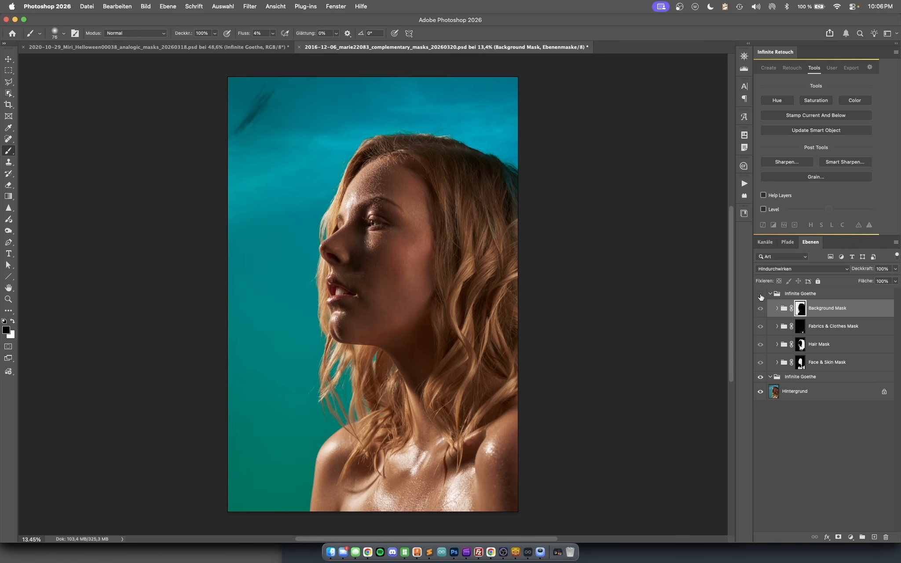
click(761, 295)
- Return the Color layer from Background Mask to the lower Infinite Goethe group and hide both Infinite Goethe groups
click(777, 308)
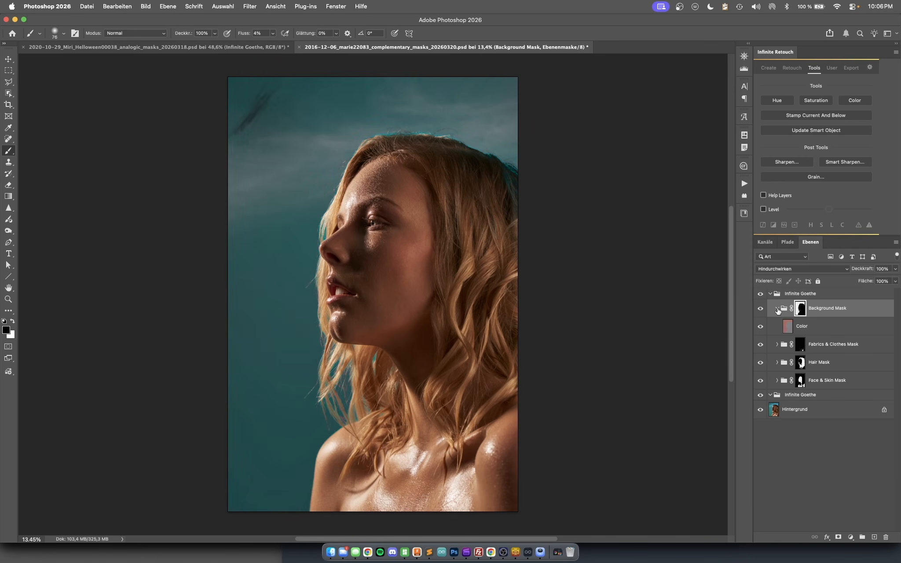
drag(867, 325, 826, 390)
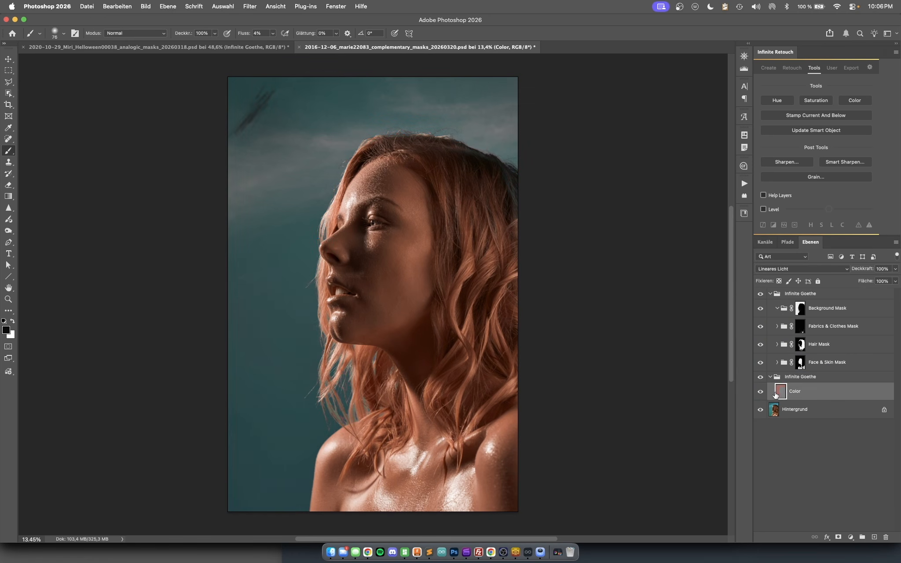
click(761, 379)
click(761, 379)
click(760, 294)
click(761, 377)
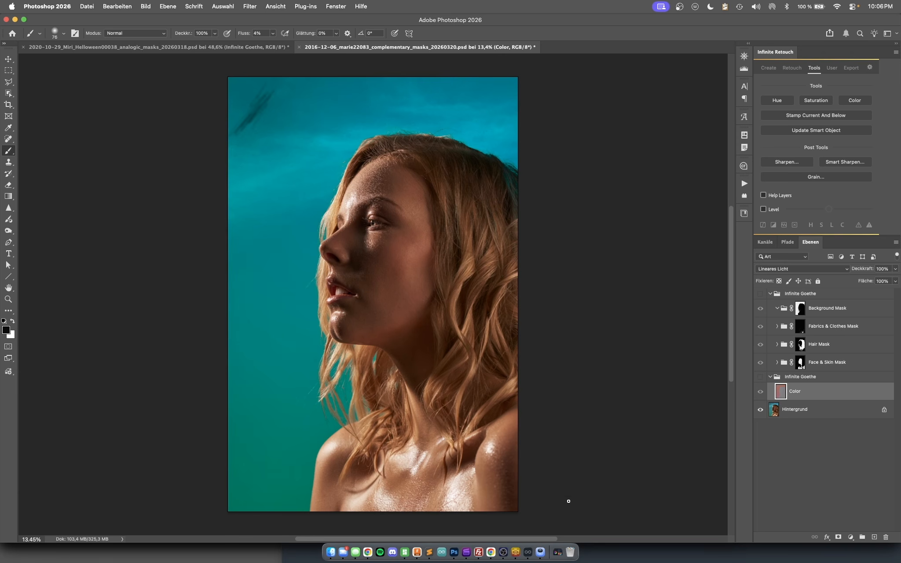
- Switch to Infinite Goethe and export the grade to the Photoshop document in the PSD (LUT) format
click(528, 553)
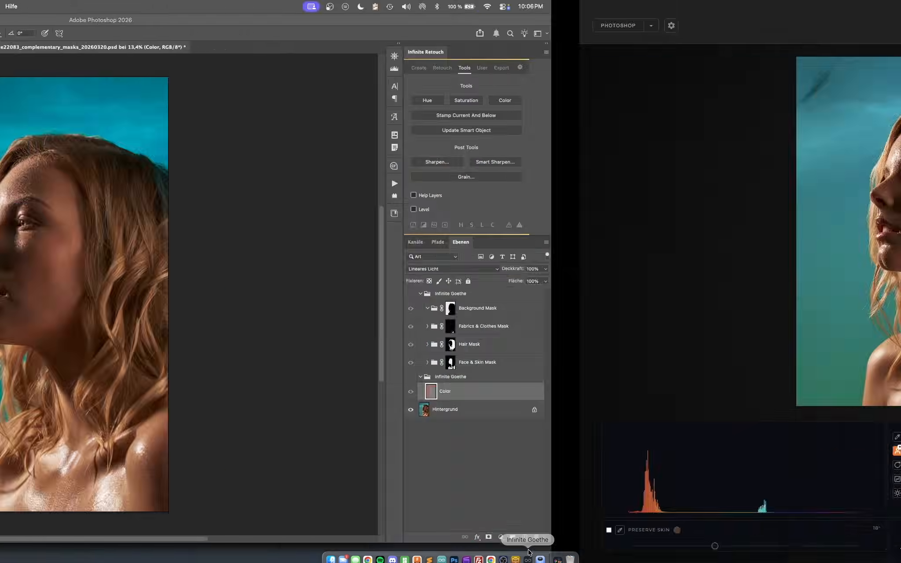
click(880, 25)
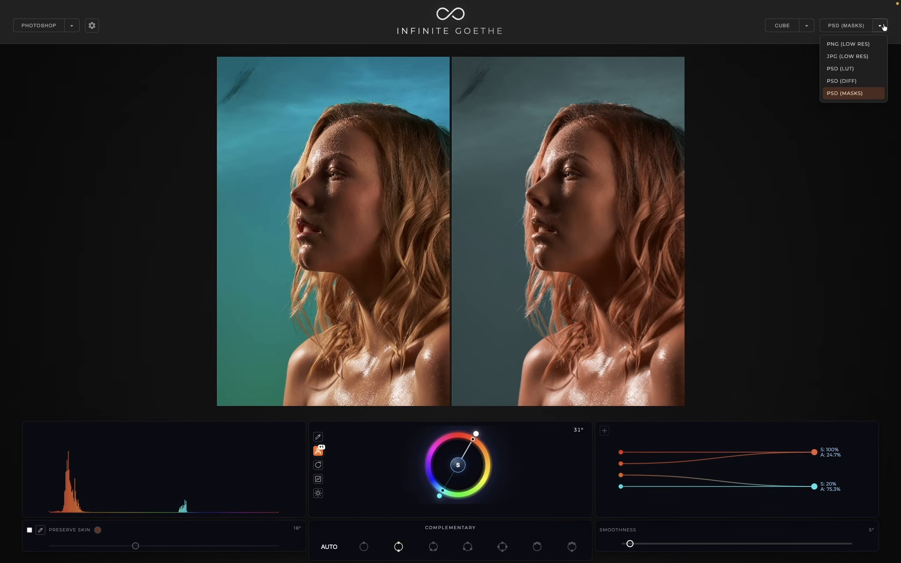
click(852, 70)
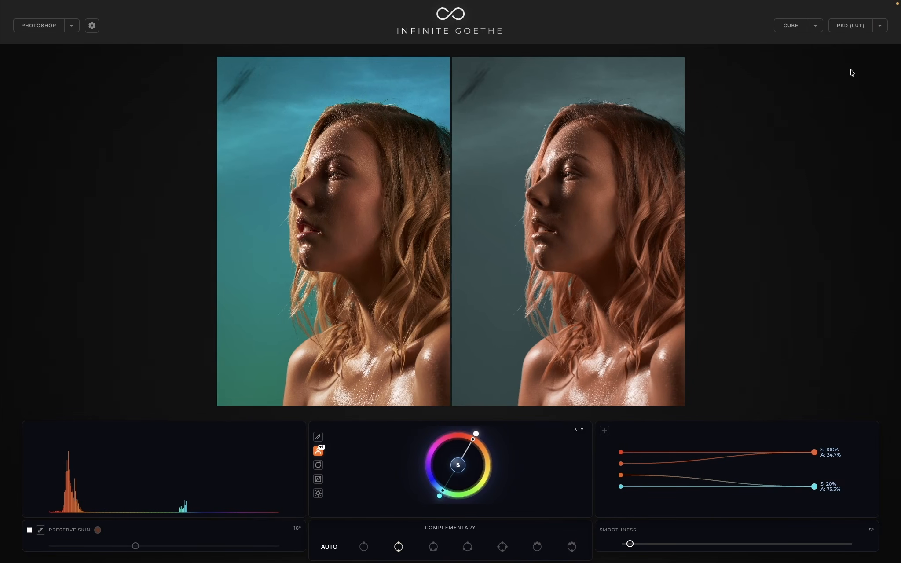
click(857, 27)
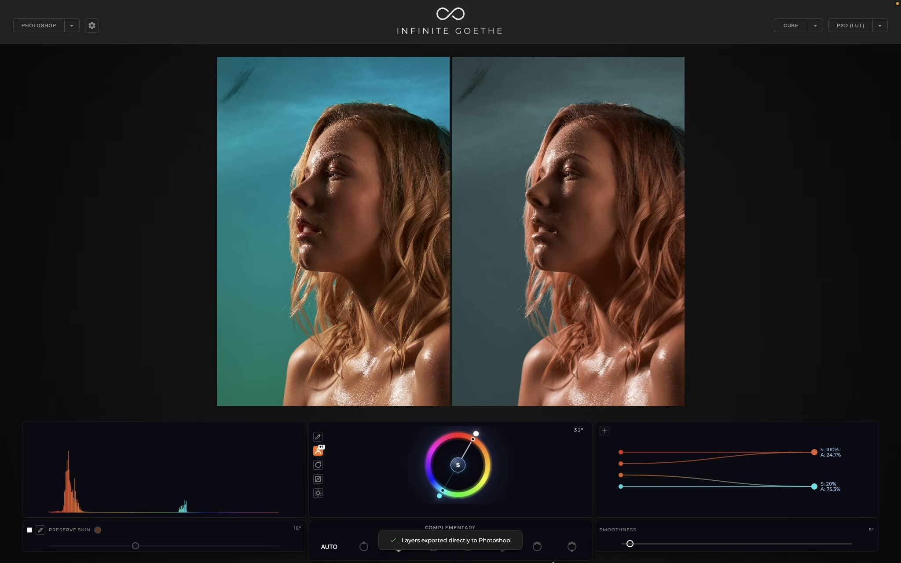
- Switch to Photoshop, show the lower Infinite Goethe group, and compare the effects of its Infinite Goethe LUT and Color layers
mouse_move(552, 562)
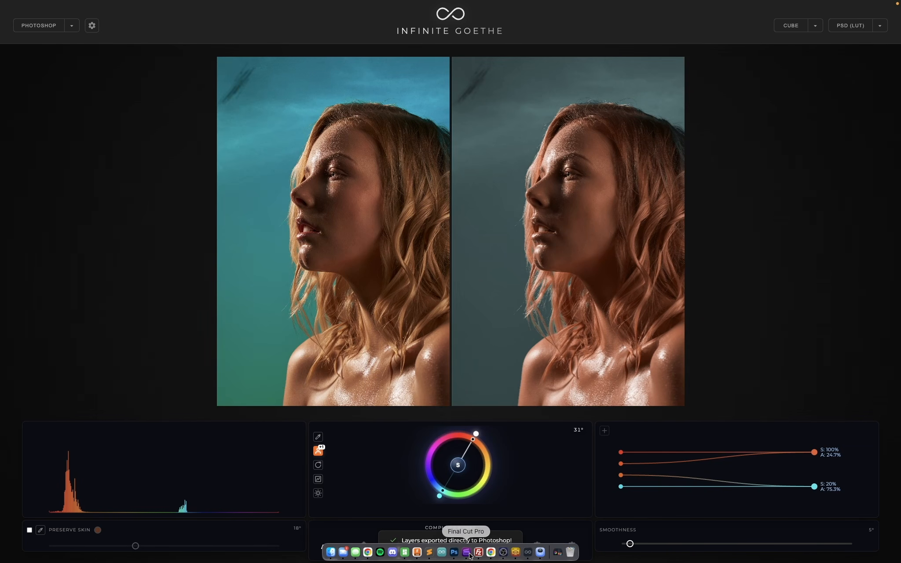
click(455, 553)
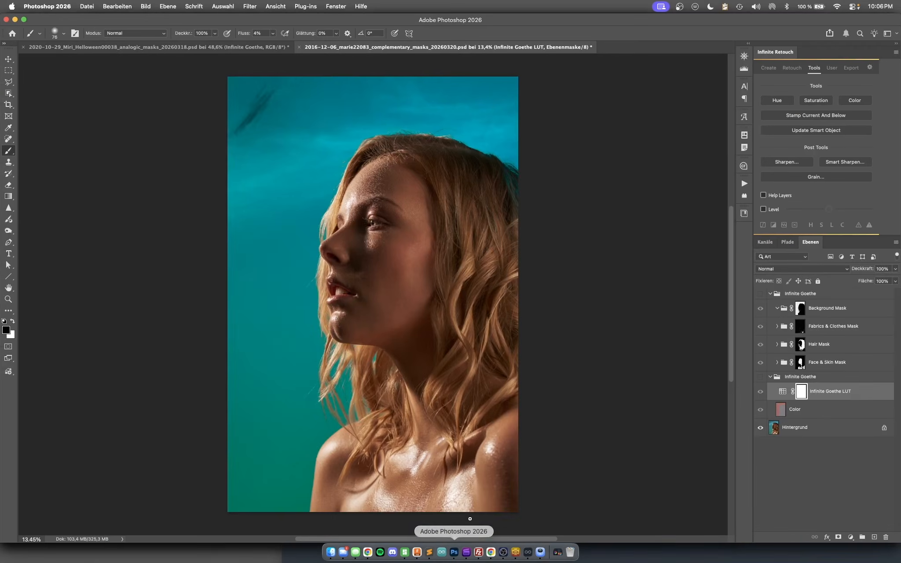
click(811, 480)
click(760, 377)
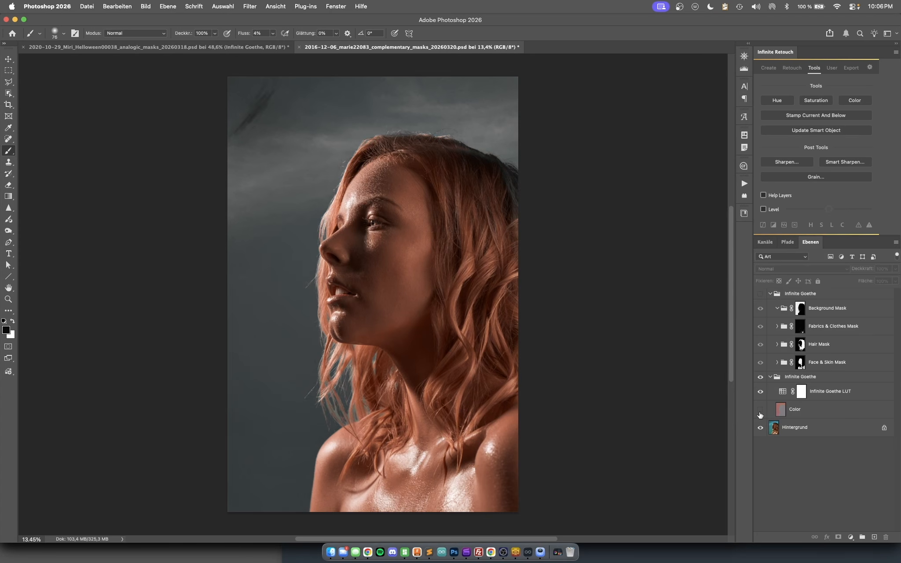
click(761, 410)
click(760, 391)
click(760, 391)
click(760, 391)
click(760, 391)
click(760, 391)
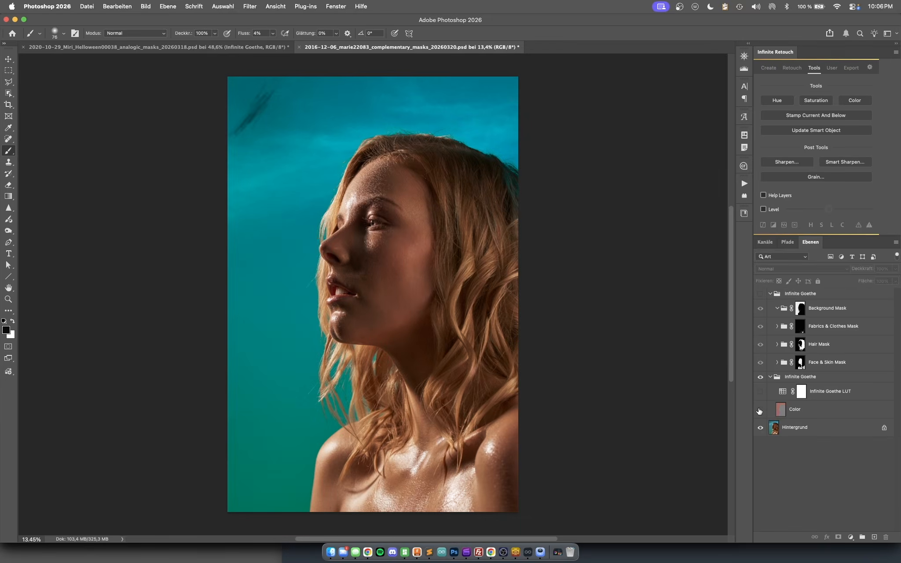
click(760, 410)
click(760, 410)
- Select the Infinite Goethe LUT layer, check its effect on the portrait, and leave it hidden with the Color layer shown
click(778, 392)
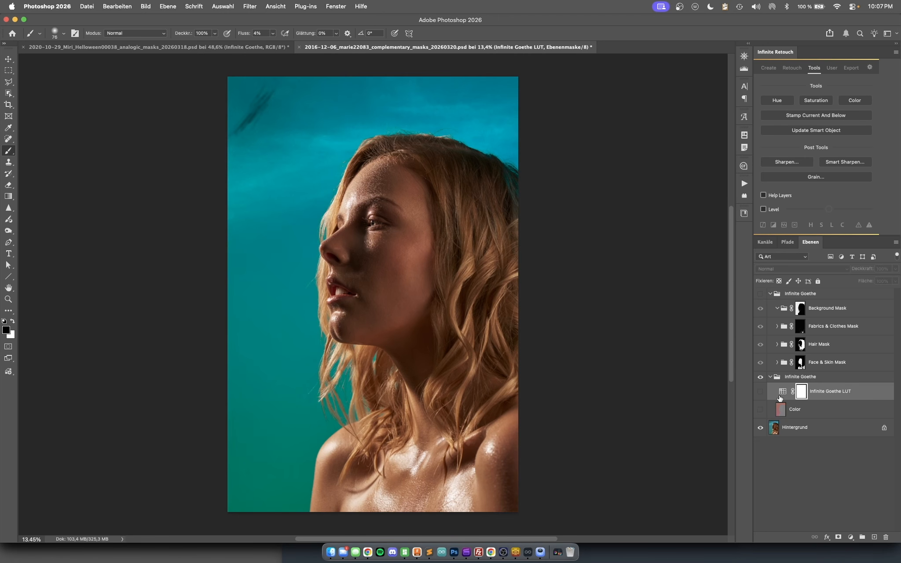
click(761, 410)
click(761, 392)
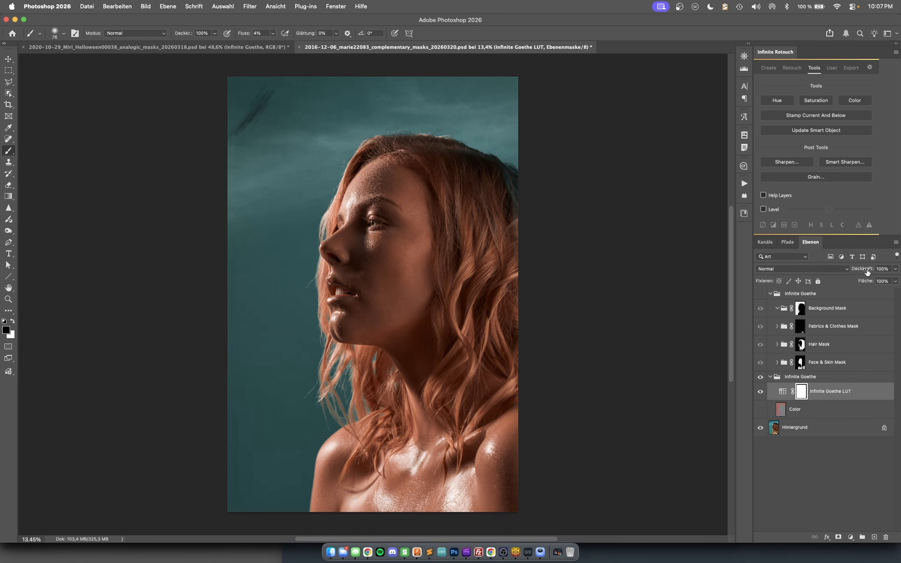
click(760, 392)
click(760, 410)
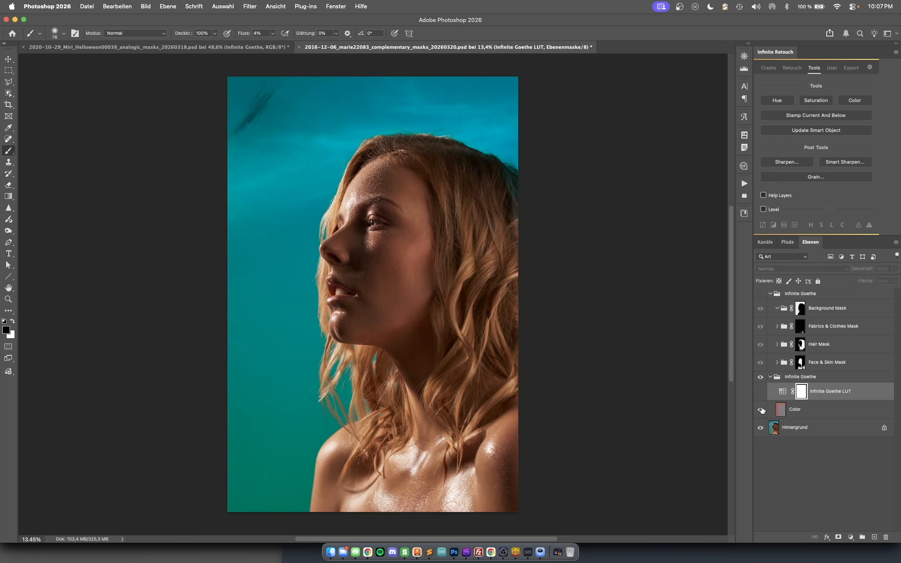
- Select the Color layer, examine it alone with Hintergrund temporarily hidden, and compare it with the graded portrait up close
click(822, 411)
click(760, 430)
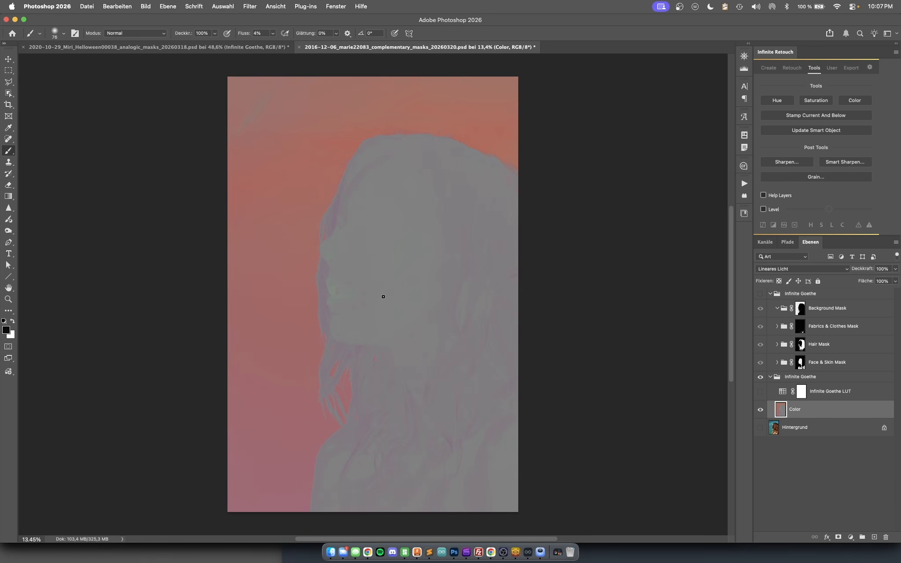
scroll(383, 297, up, 5)
scroll(383, 297, down, 5)
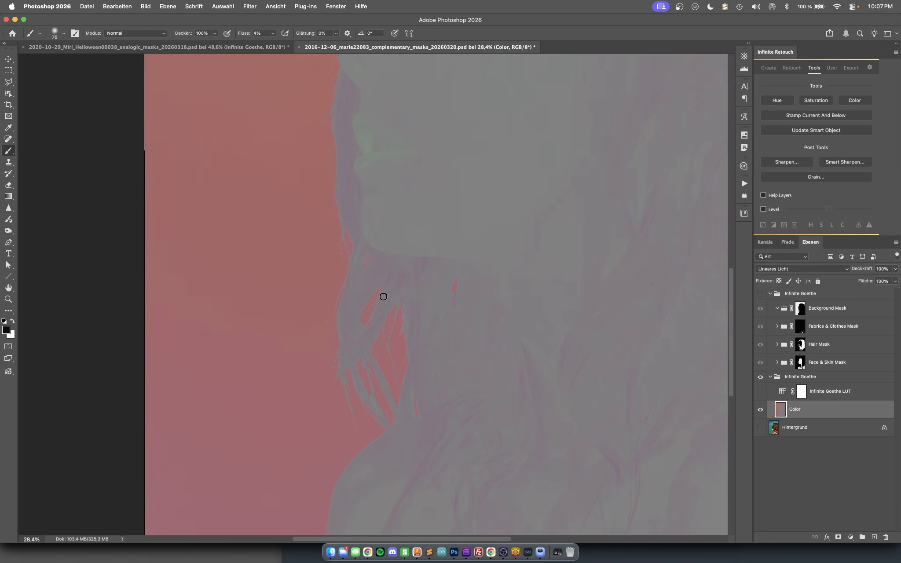
scroll(384, 296, up, 5)
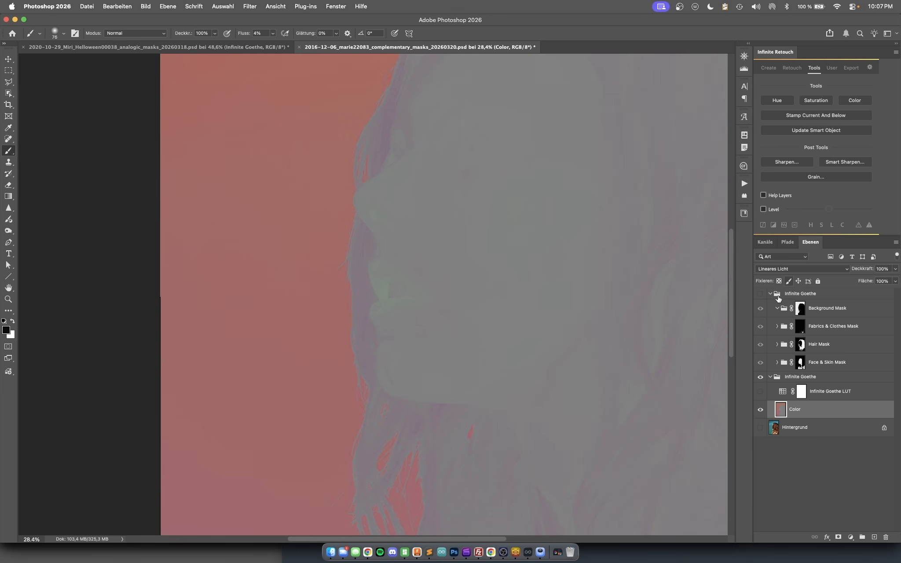
click(761, 427)
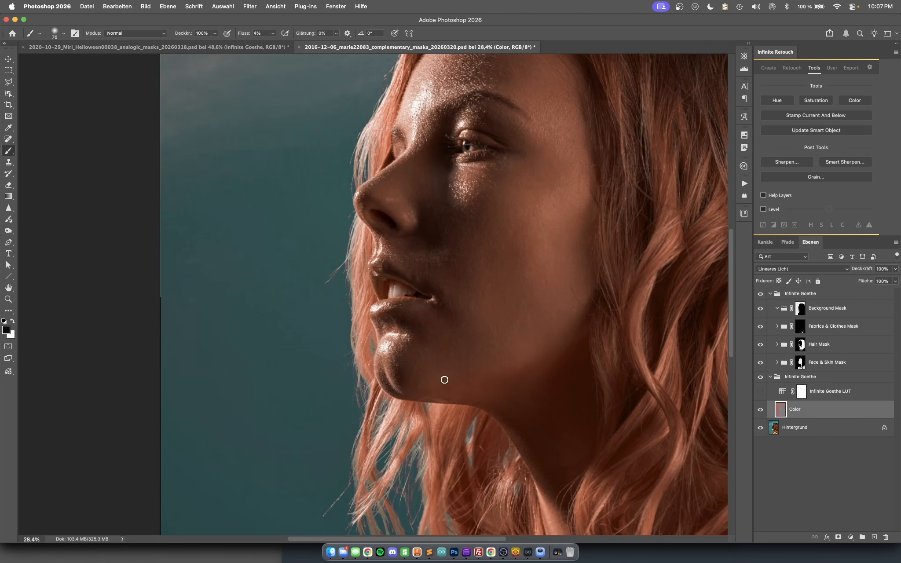
scroll(471, 396, down, 6)
scroll(444, 380, up, 2)
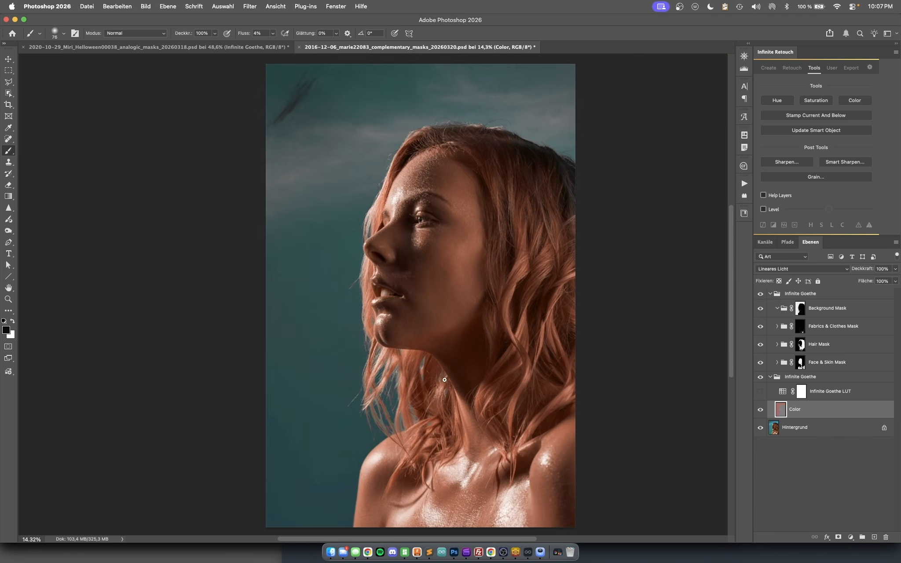
- Switch to Infinite Goethe and review the image and LUT export formats it offers
click(529, 554)
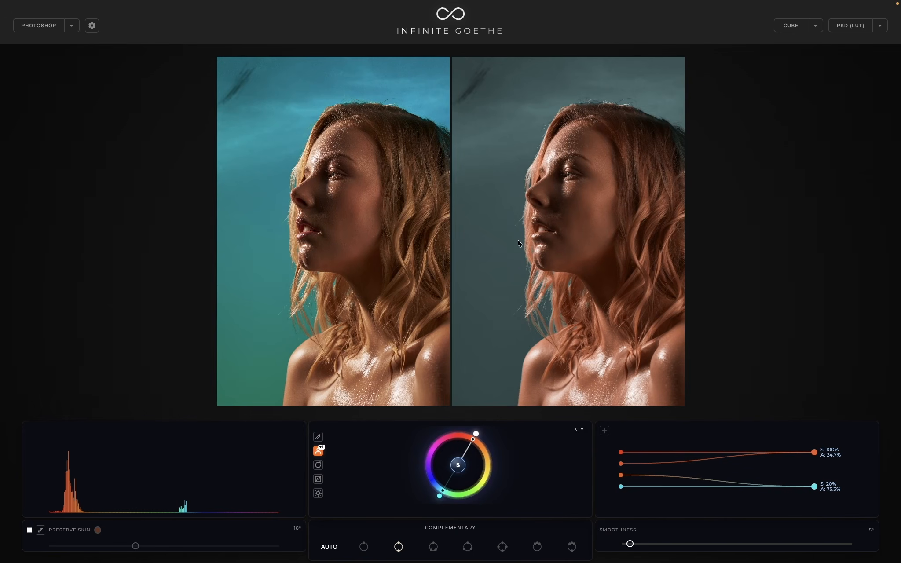
click(528, 304)
click(880, 26)
click(880, 26)
click(816, 26)
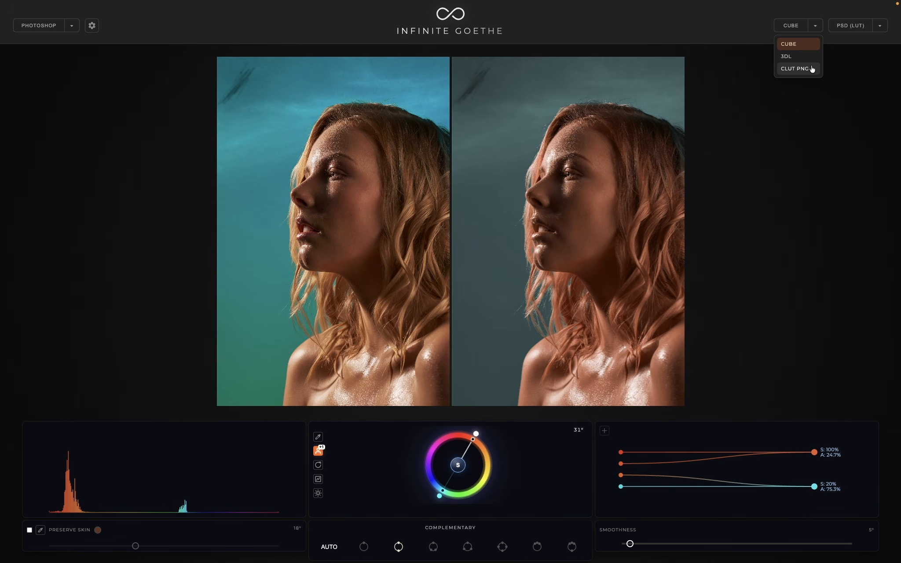
click(745, 19)
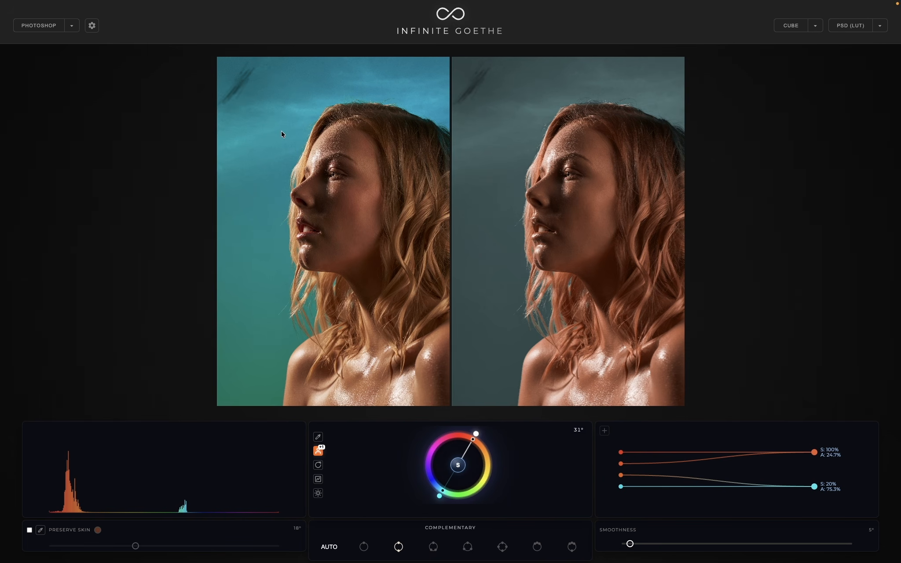
- Open the image file 2016-12-06_marie22083.jpg from the 1.9.5 folder
click(71, 25)
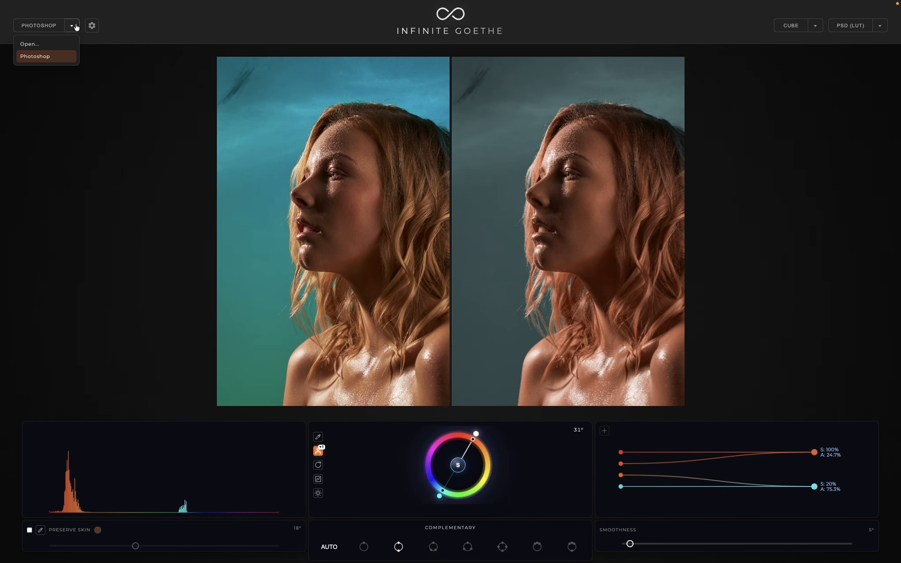
click(31, 44)
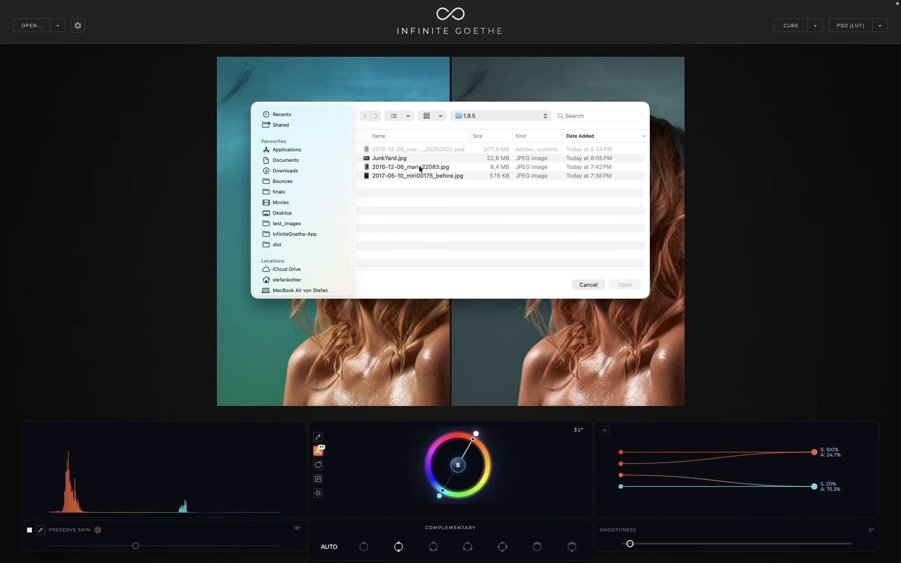
double_click(419, 167)
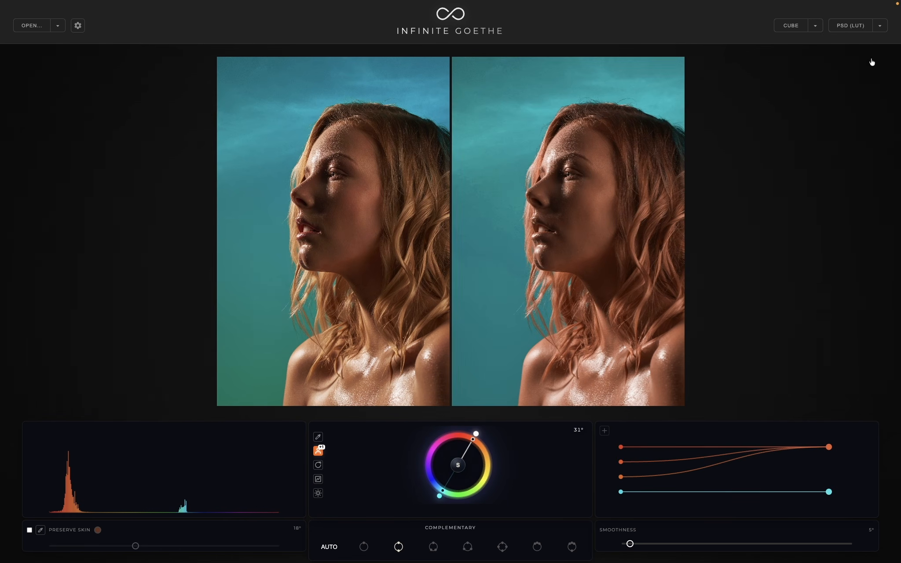
- Export the grade in the PSD (MASKS) format, saving the layered file to the Downloads folder
click(881, 26)
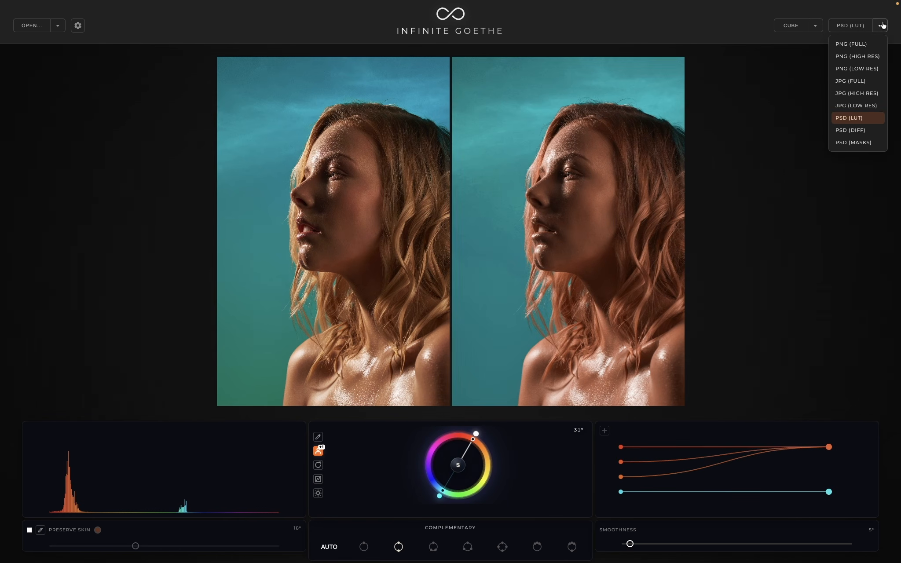
click(856, 144)
click(856, 29)
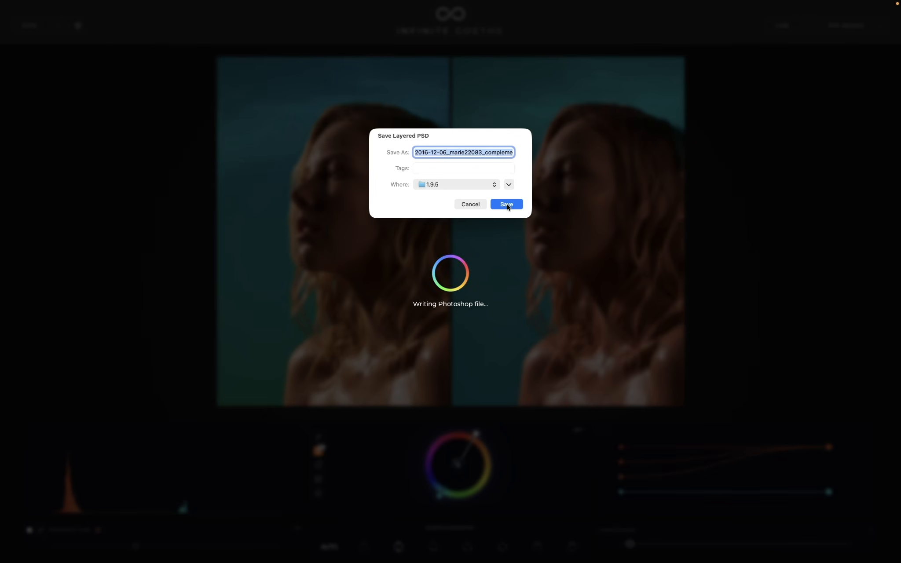
click(468, 186)
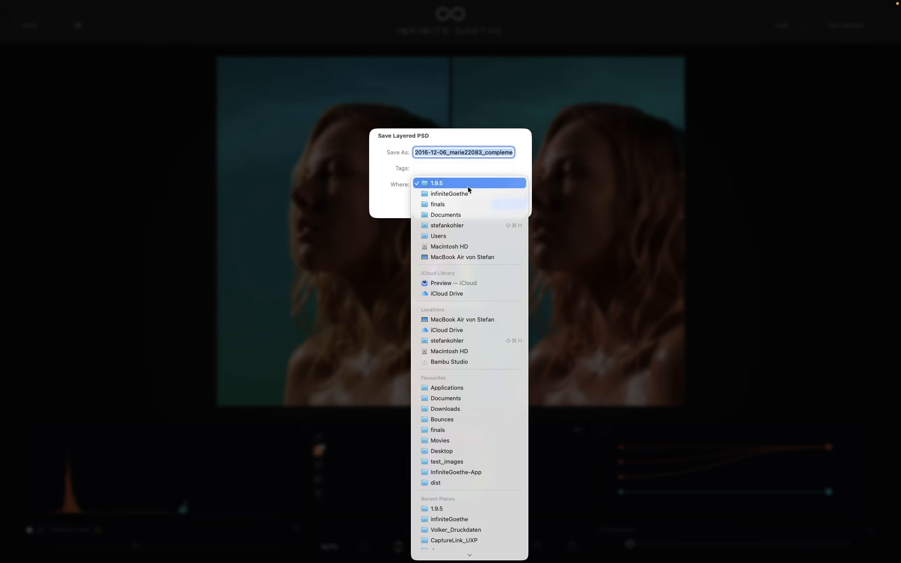
click(463, 409)
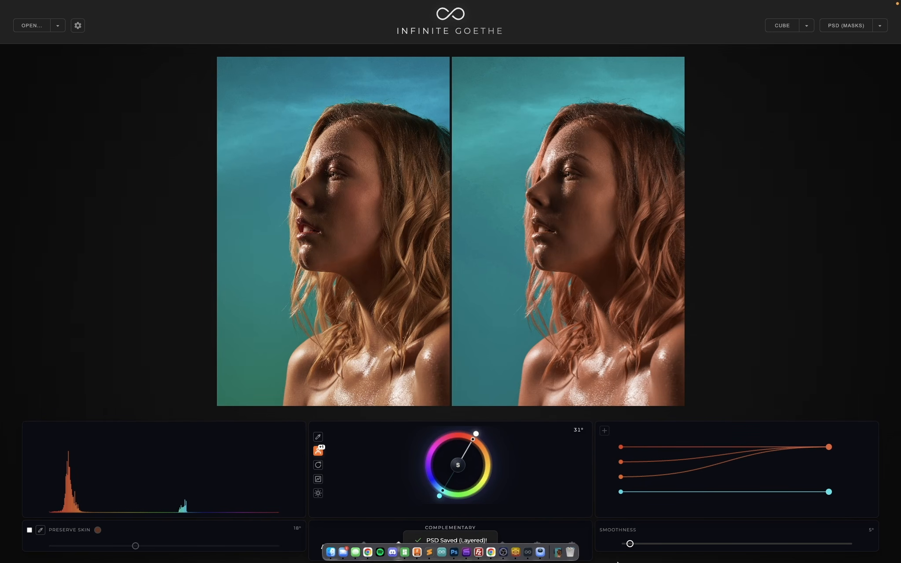
- Open the saved layered PSD in Photoshop, compare it with the Infinite Goethe group hidden and shown, and select Background Mask
click(558, 552)
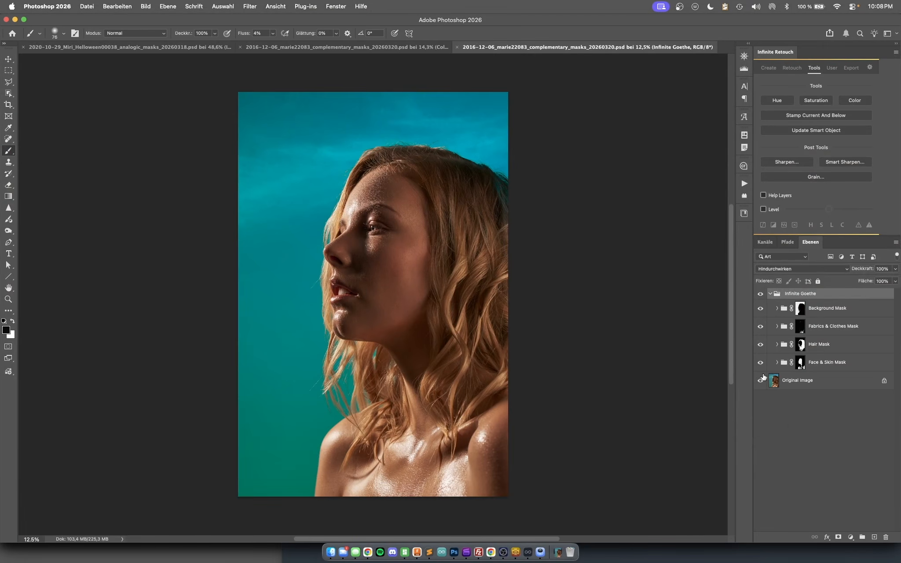
click(760, 294)
click(761, 294)
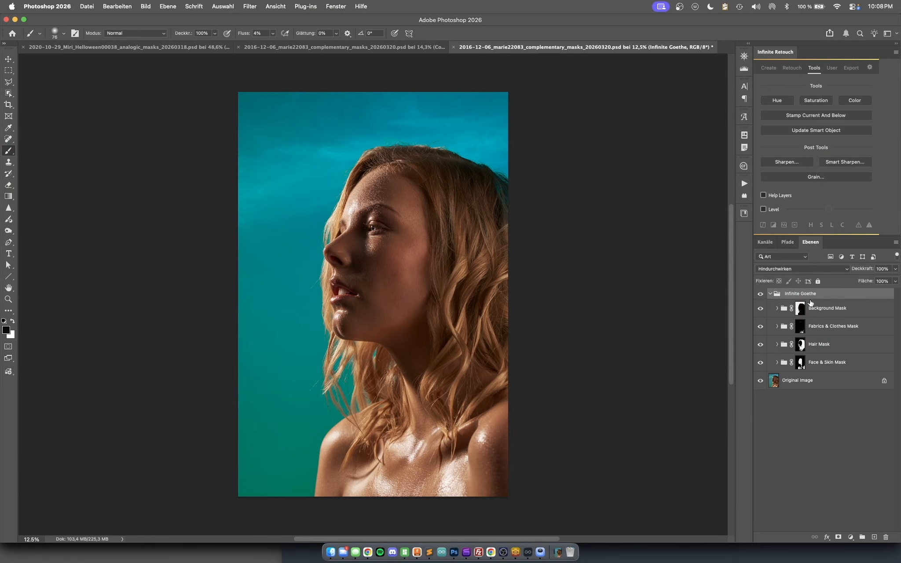
click(777, 311)
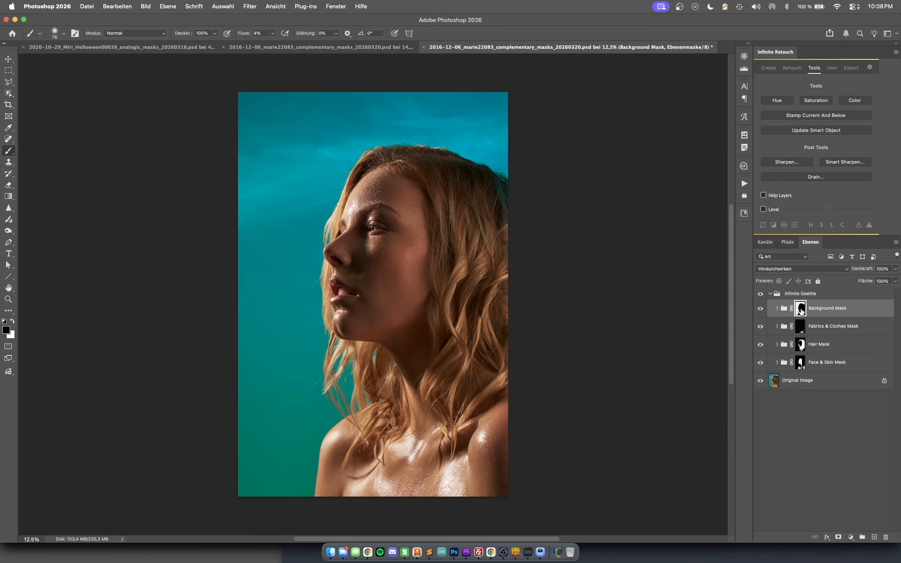
- Inspect the Background Mask group's layer mask on its own in the canvas, toggling between the mask and the image
alt+click(801, 311)
alt+click(801, 311)
alt+click(801, 311)
alt+click(801, 311)
alt+click(801, 311)
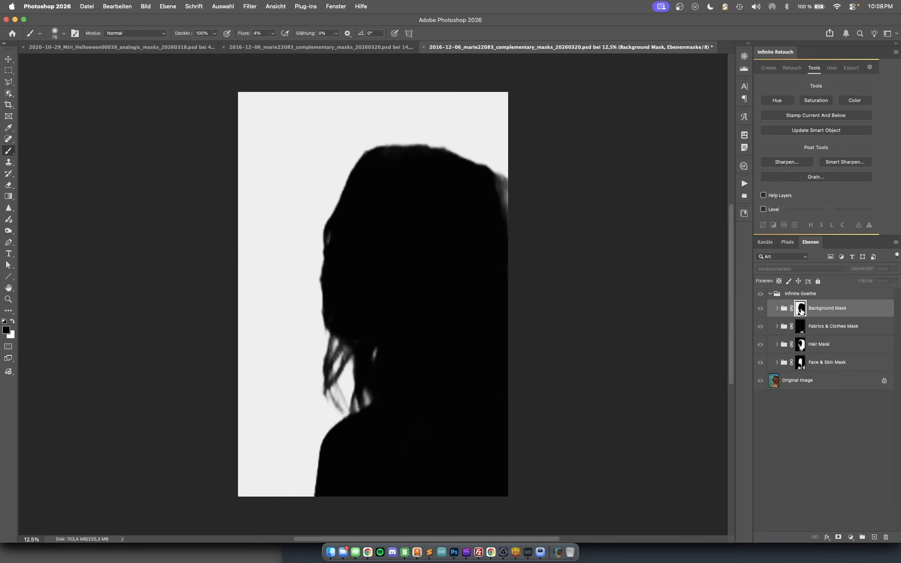
alt+click(801, 311)
alt+click(801, 311)
alt+click(801, 311)
alt+click(801, 311)
alt+click(801, 311)
- Inspect the Fabrics & Clothes Mask group's layer mask on its own, toggling between the mask and the image
alt+click(801, 329)
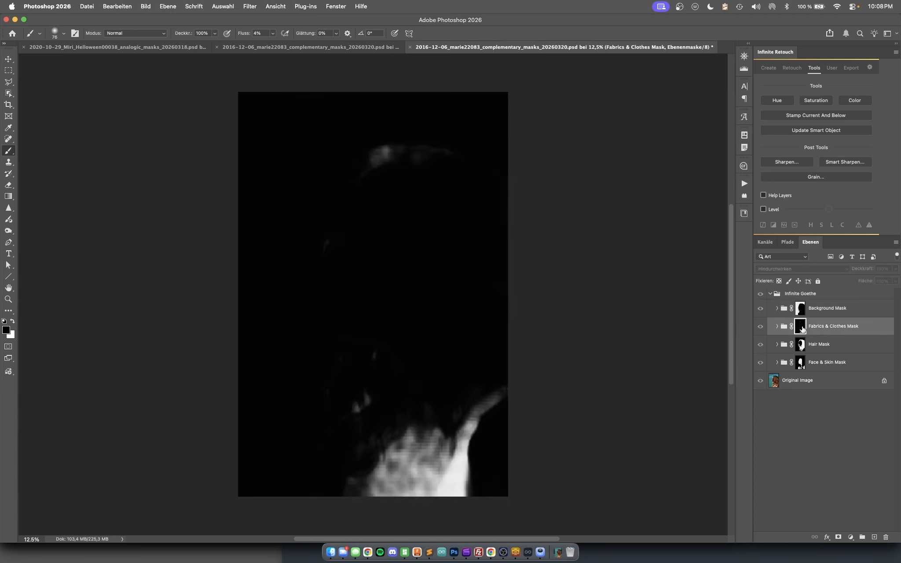
alt+click(802, 330)
alt+click(802, 329)
alt+click(801, 330)
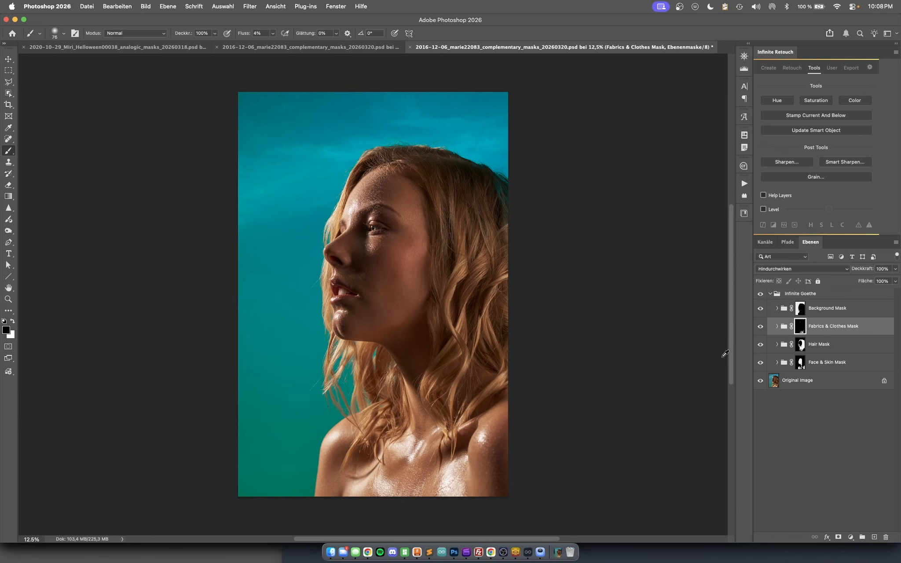
alt+click(802, 326)
alt+click(801, 326)
alt+click(802, 333)
alt+click(802, 332)
- View the Hair Mask and Face & Skin Mask layer masks one after the other, returning to the image each time
alt+click(802, 347)
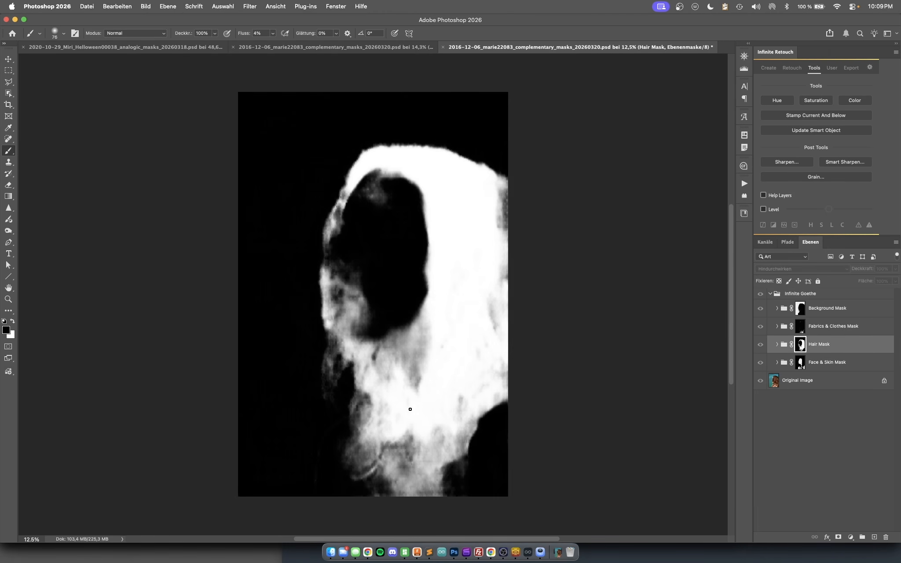
alt+click(798, 348)
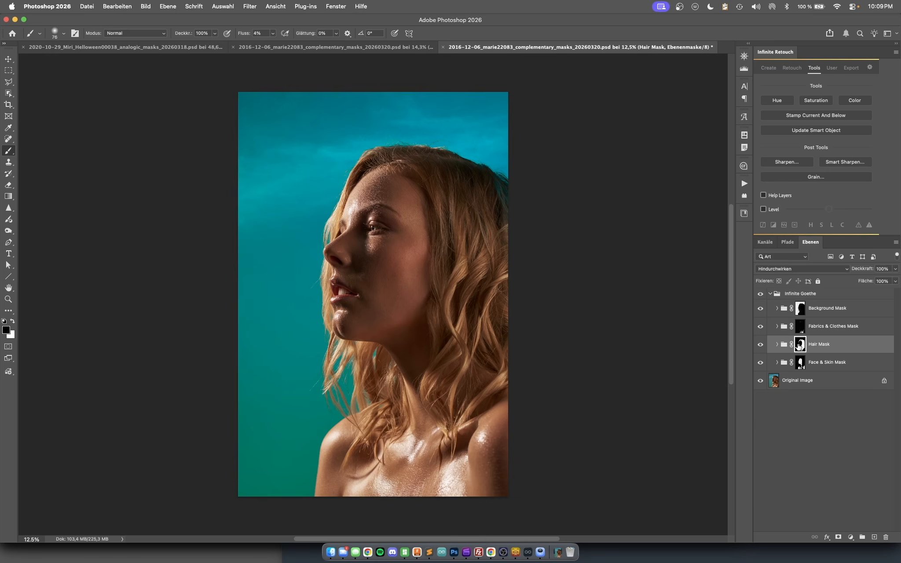
alt+click(799, 363)
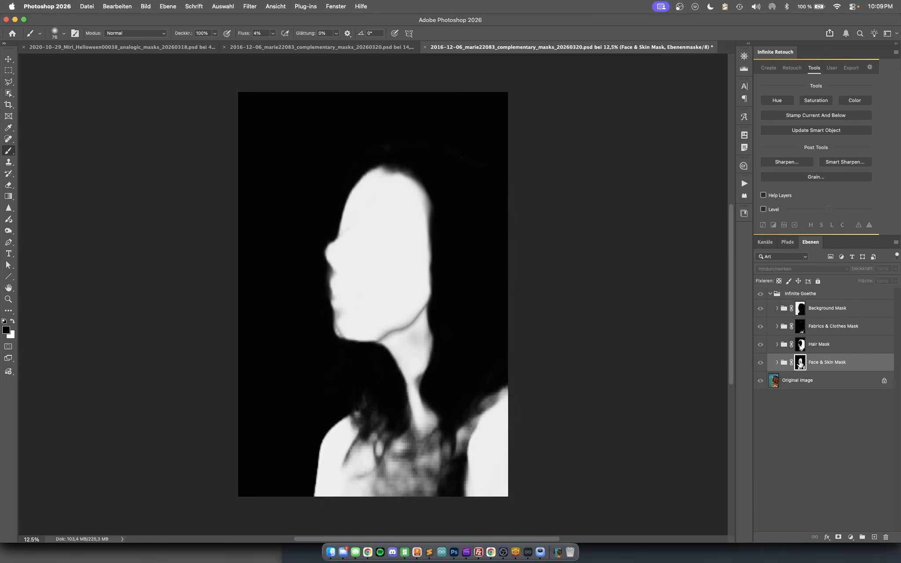
alt+click(801, 364)
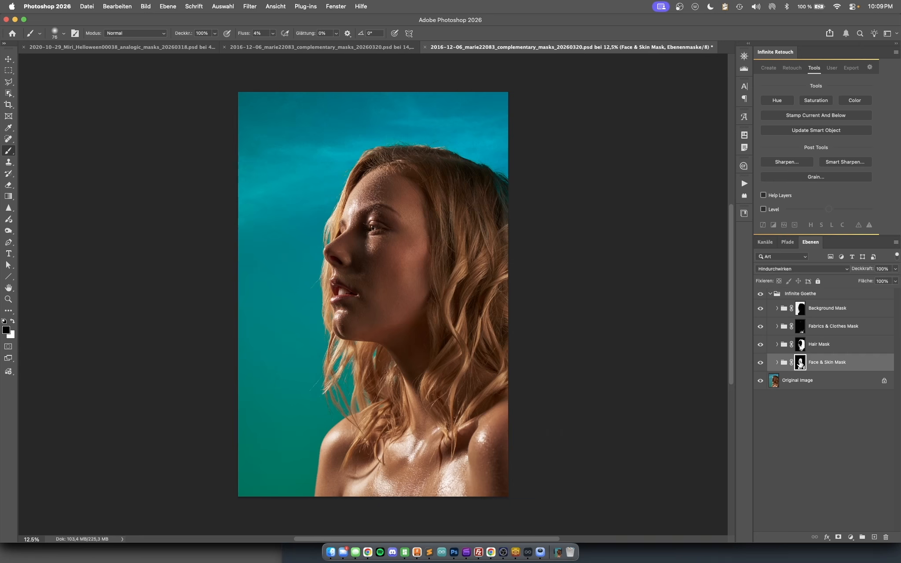
- Add a Hue/Saturation adjustment above the Hair Mask group with hue +125, saturation -45 and lightness +7
click(841, 347)
click(851, 536)
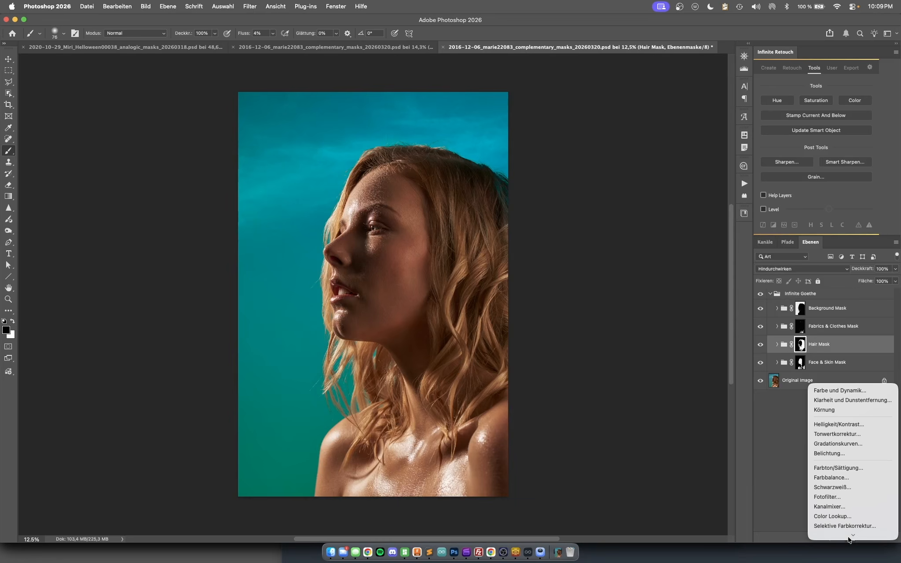
click(853, 459)
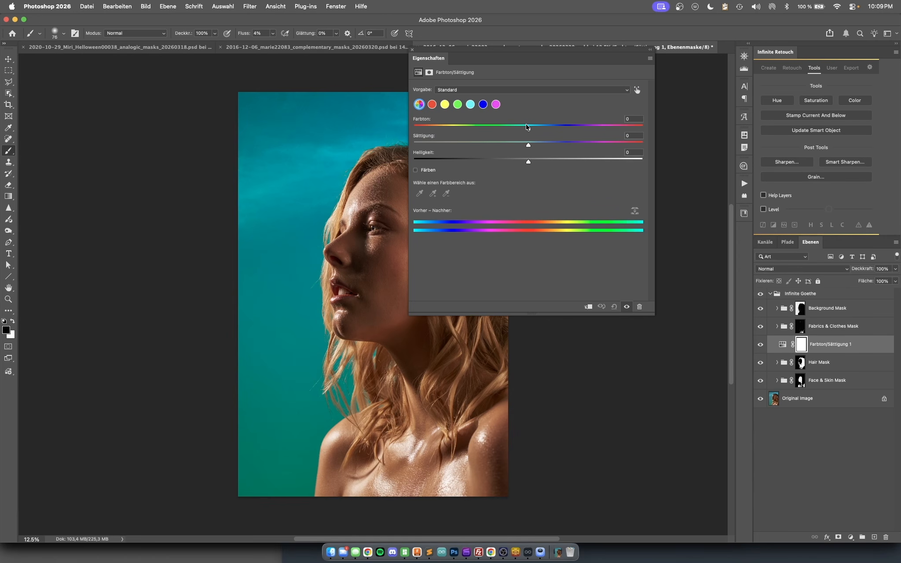
drag(529, 130, 608, 130)
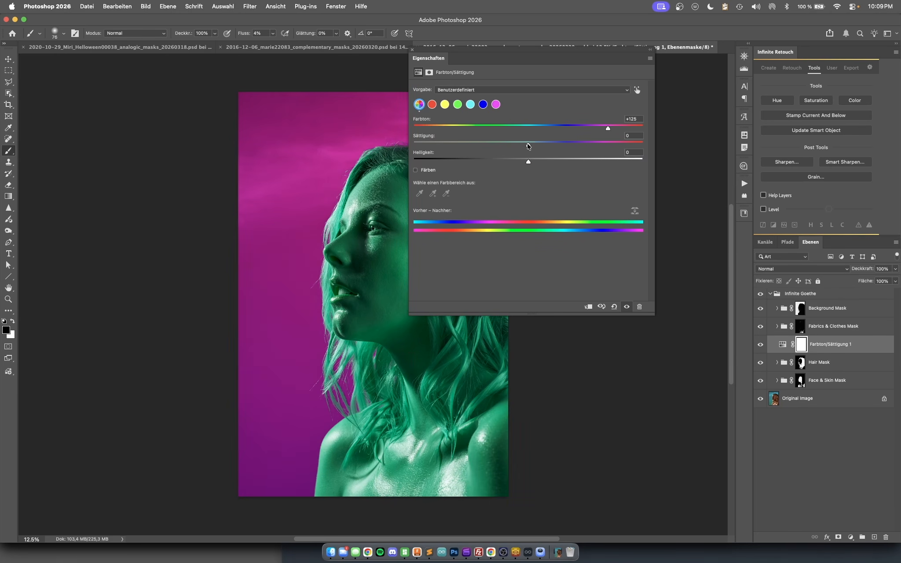
drag(526, 146, 478, 145)
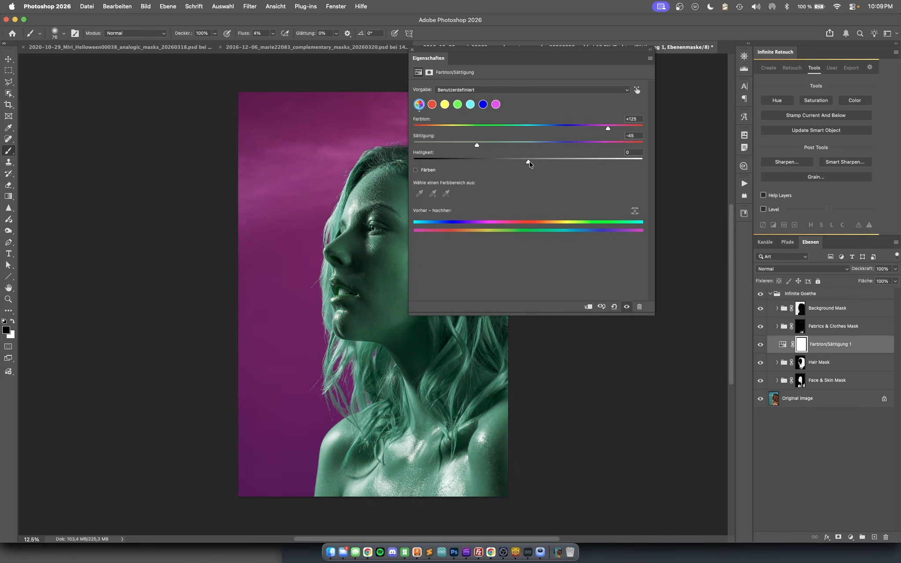
drag(529, 162, 535, 162)
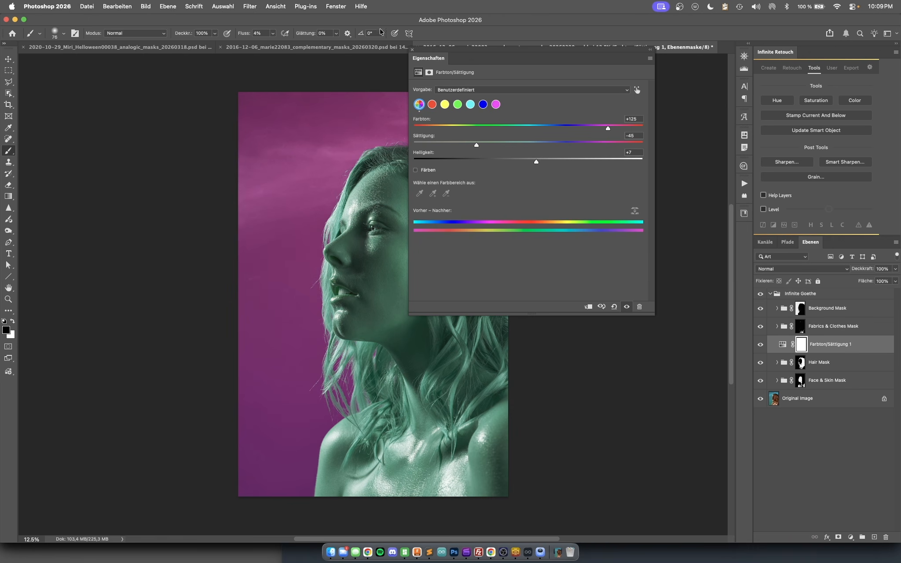
click(414, 51)
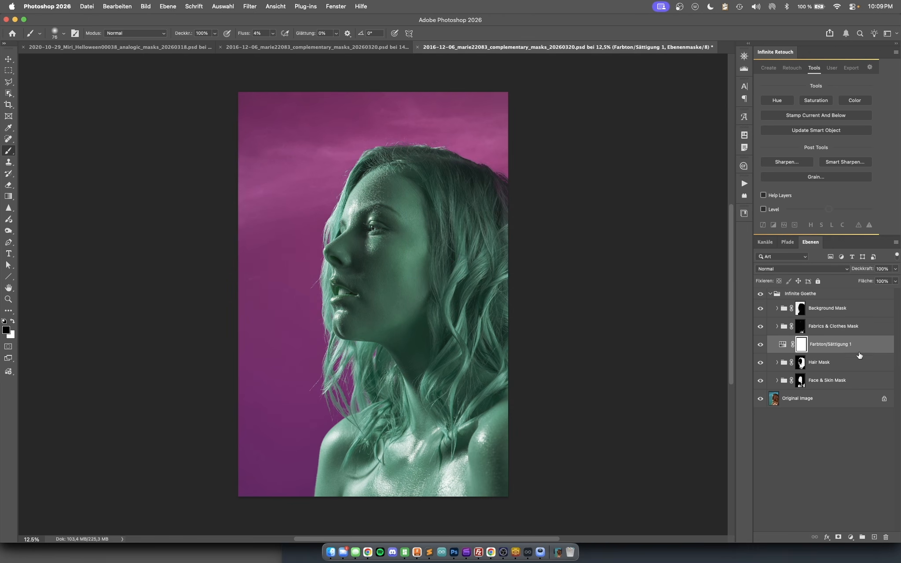
- Put the Hue/Saturation adjustment inside the Hair Mask group and expand the group
key(BackSpace)
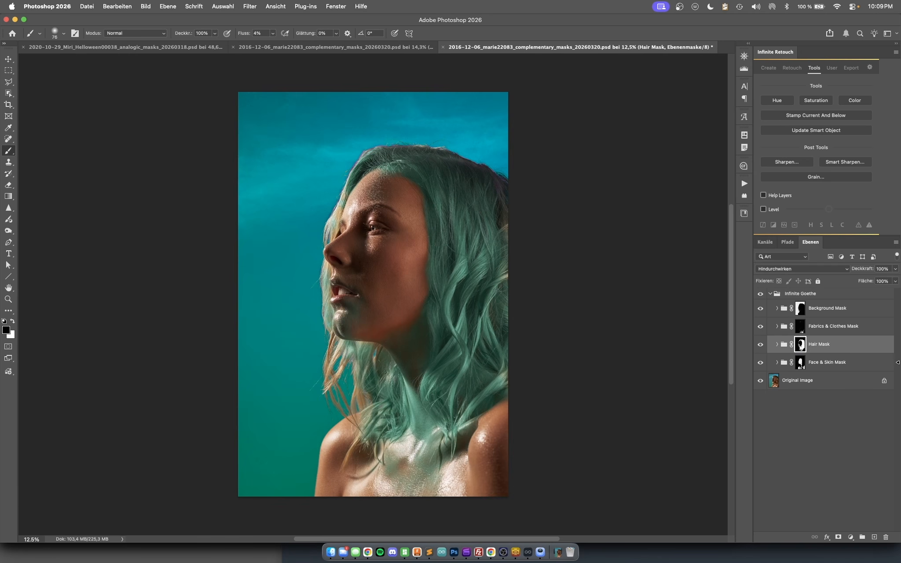
click(776, 349)
click(777, 345)
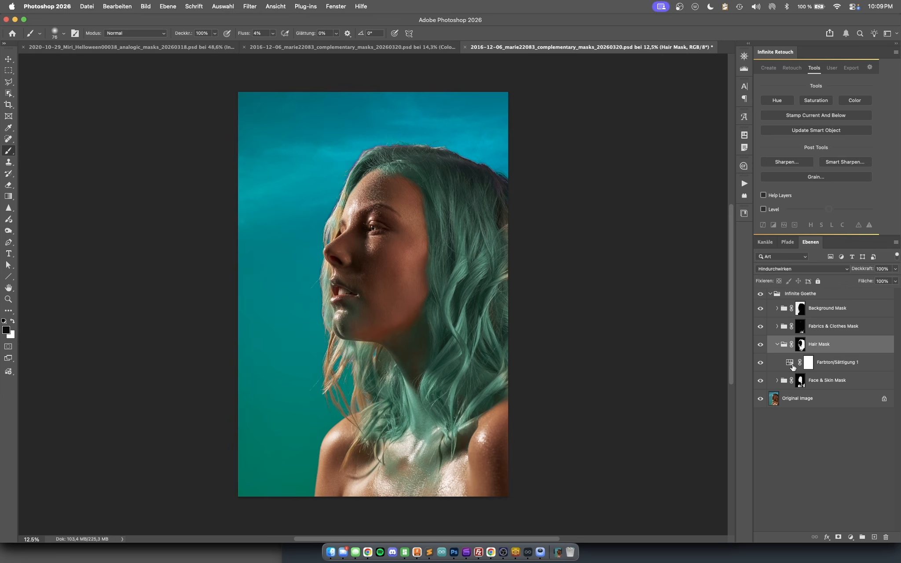
- Set the hair's Hue/Saturation adjustment to saturation -22 and lightness +3
double_click(791, 366)
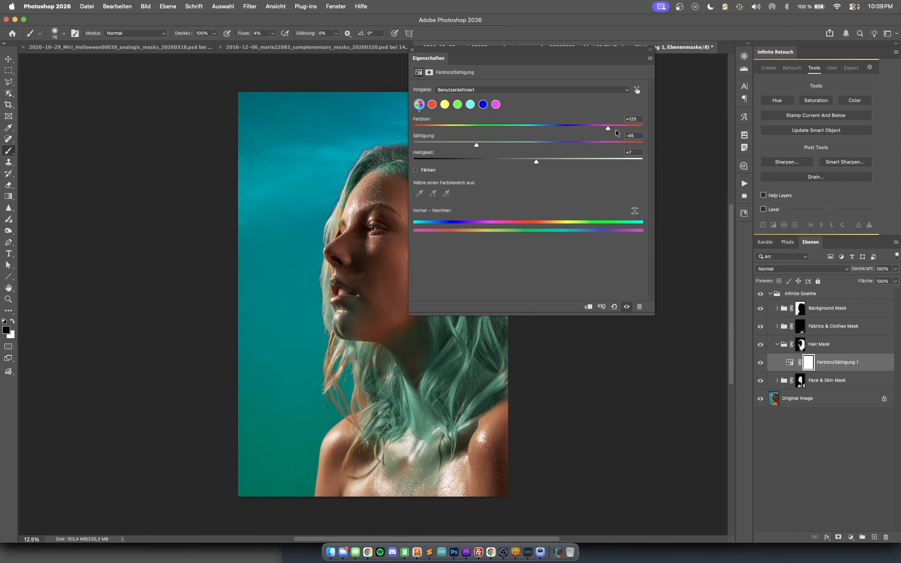
drag(479, 147, 532, 164)
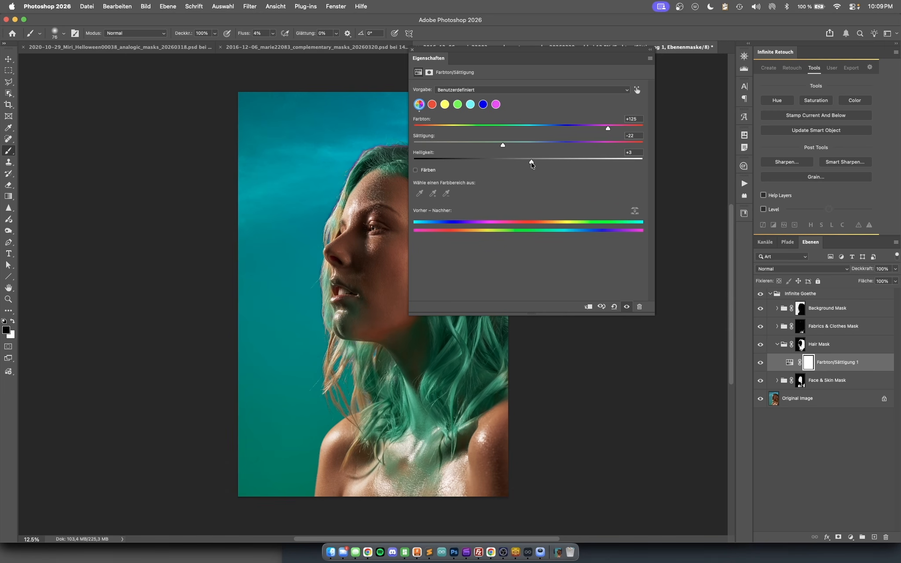
click(413, 49)
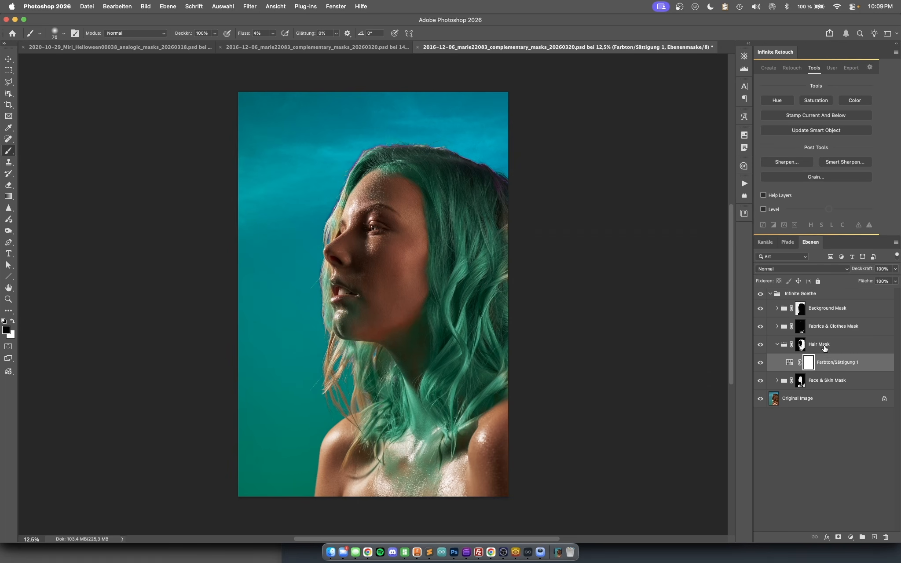
- Select the Hair Mask group and compare the image with the whole Infinite Goethe group hidden and shown
click(825, 348)
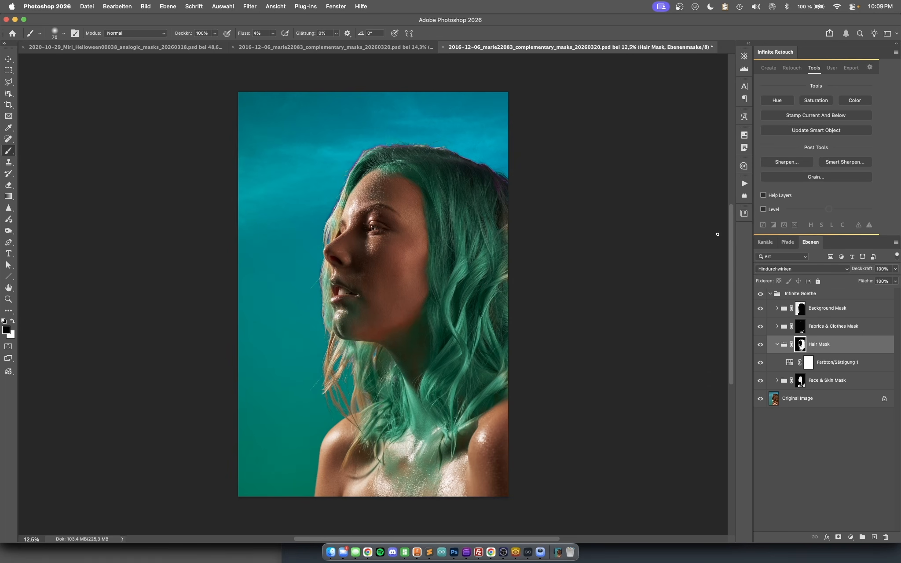
click(760, 294)
click(761, 294)
click(760, 294)
click(762, 294)
click(761, 295)
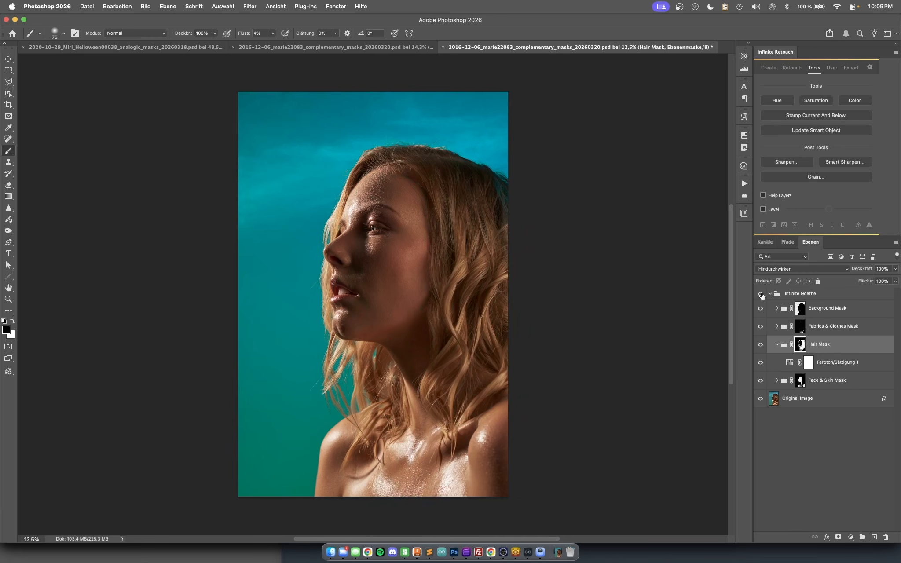
click(761, 294)
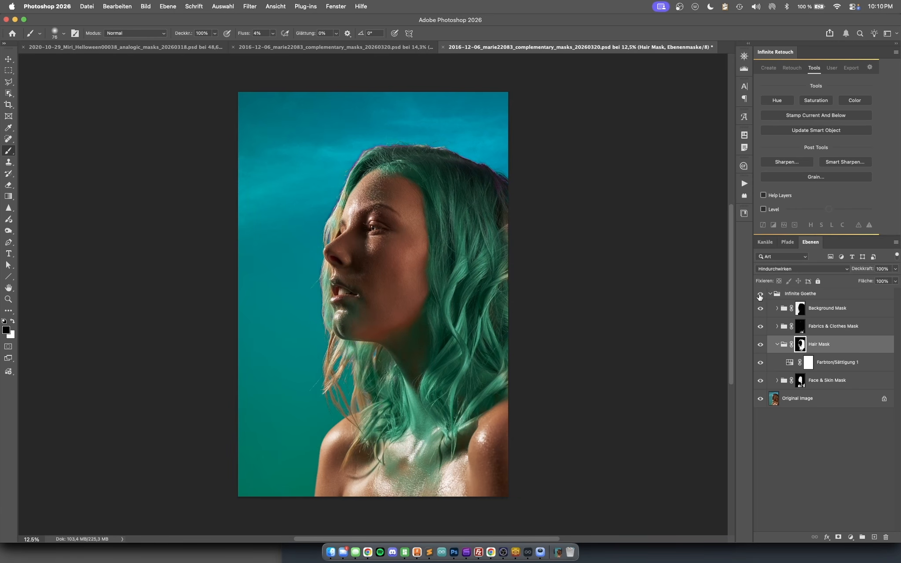
click(761, 294)
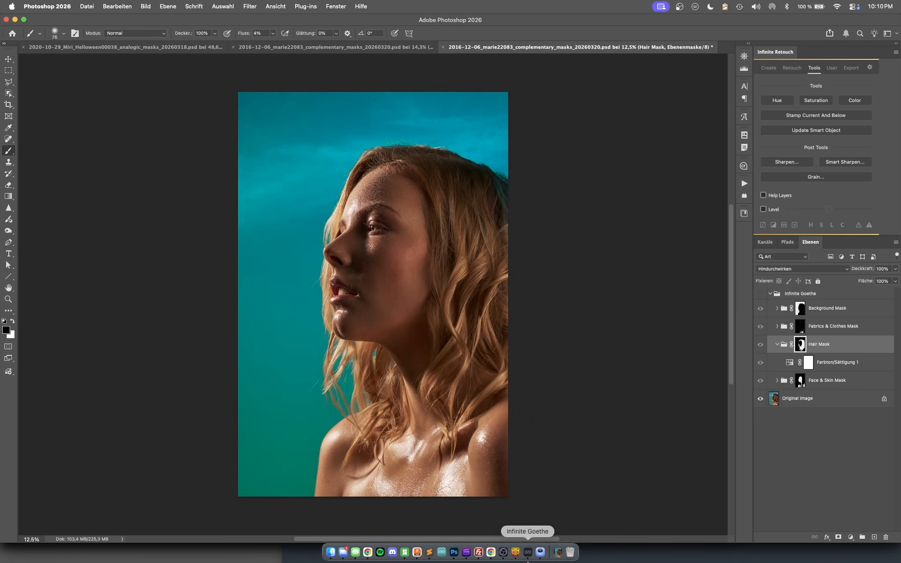
- Switch to Infinite Goethe and open the image lara_KK11378.jpg from the finals folder after previewing it
click(528, 553)
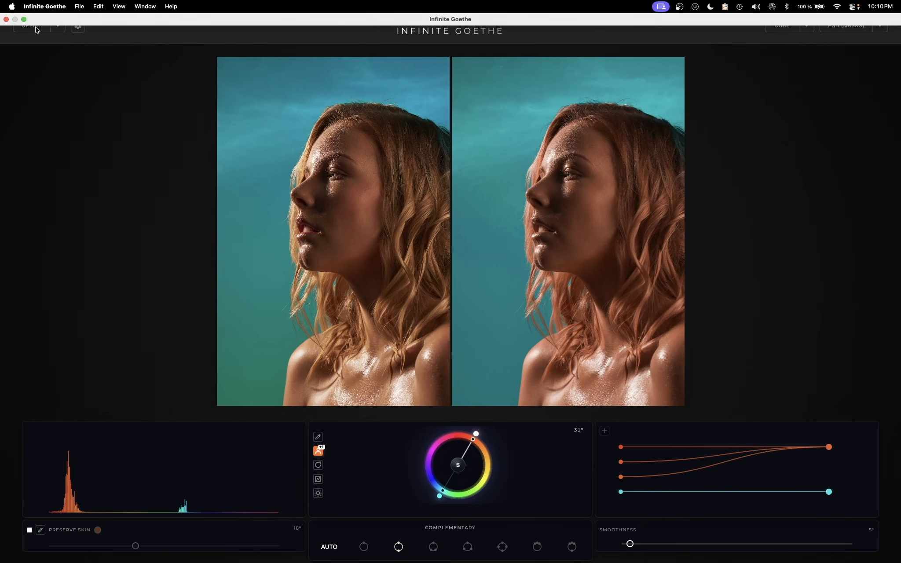
click(35, 29)
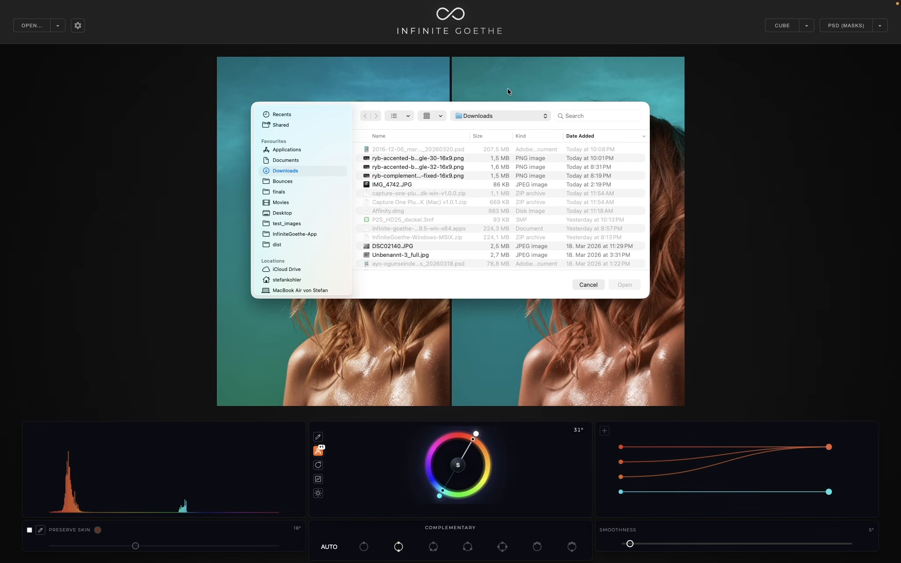
click(285, 194)
scroll(427, 255, down, 5)
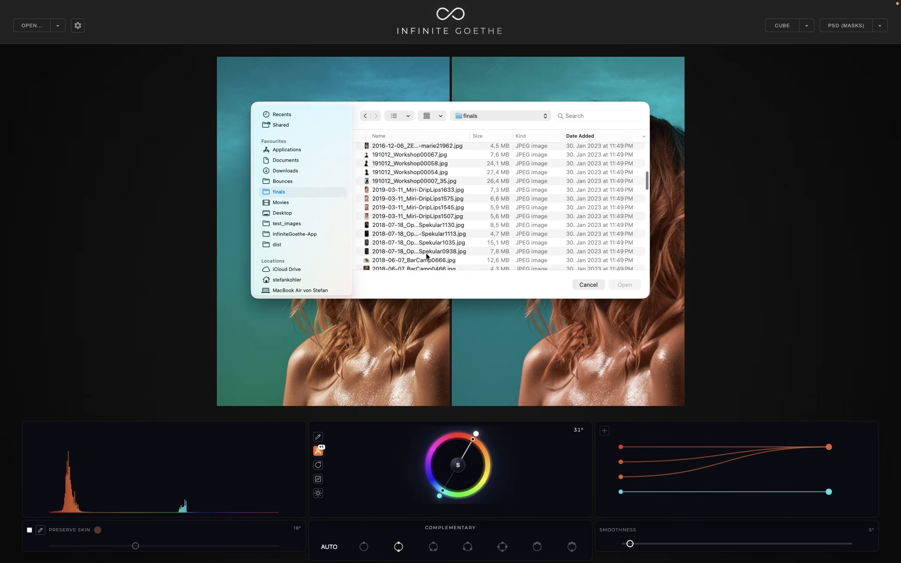
scroll(423, 246, down, 3)
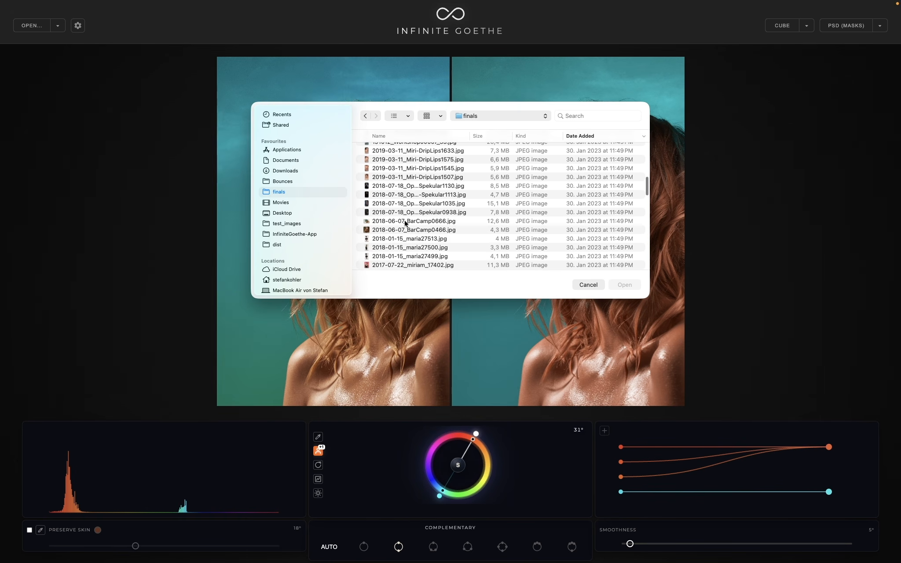
scroll(406, 223, down, 1)
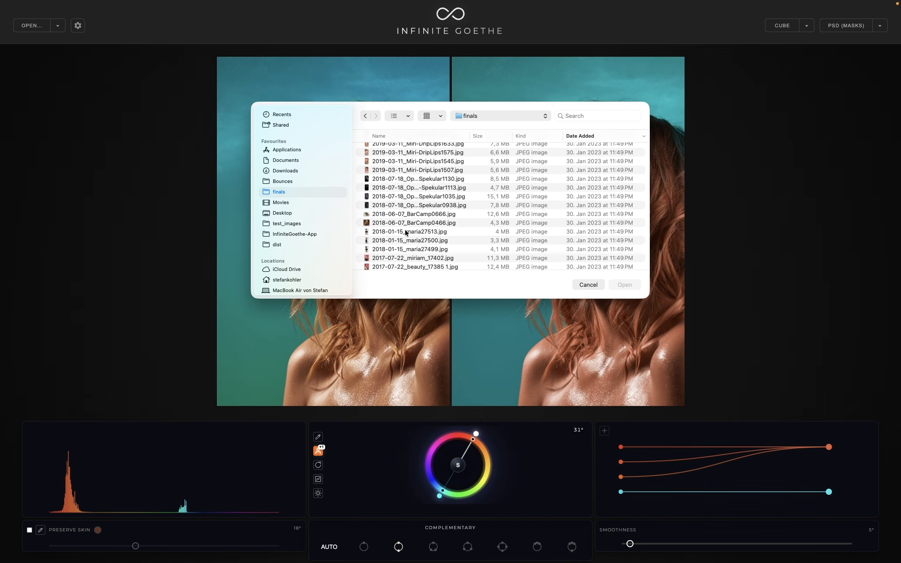
scroll(406, 234, down, 5)
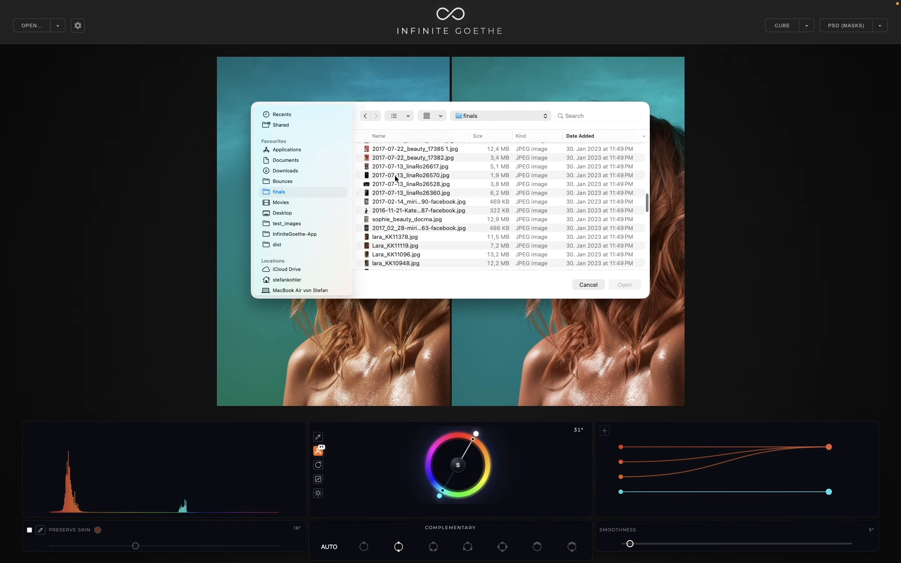
scroll(409, 237, down, 2)
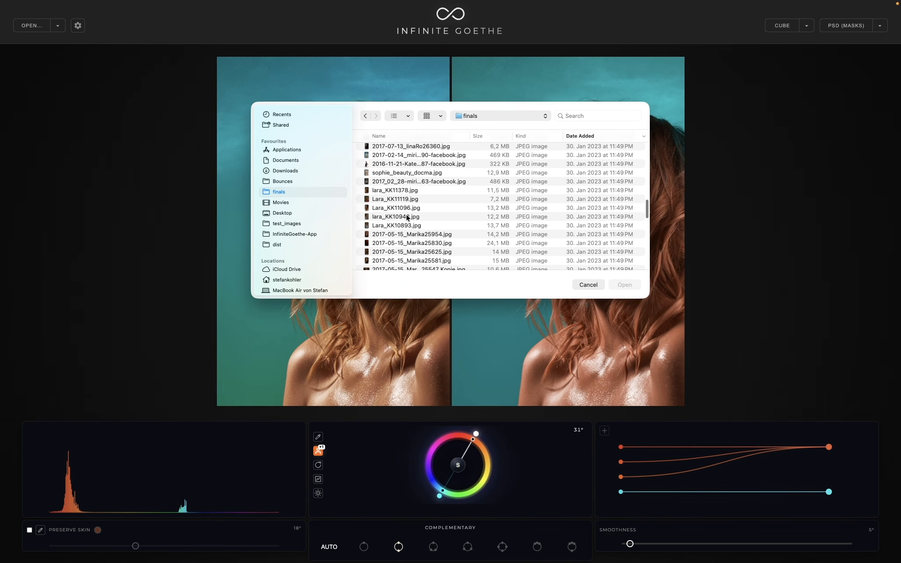
click(401, 190)
key(space)
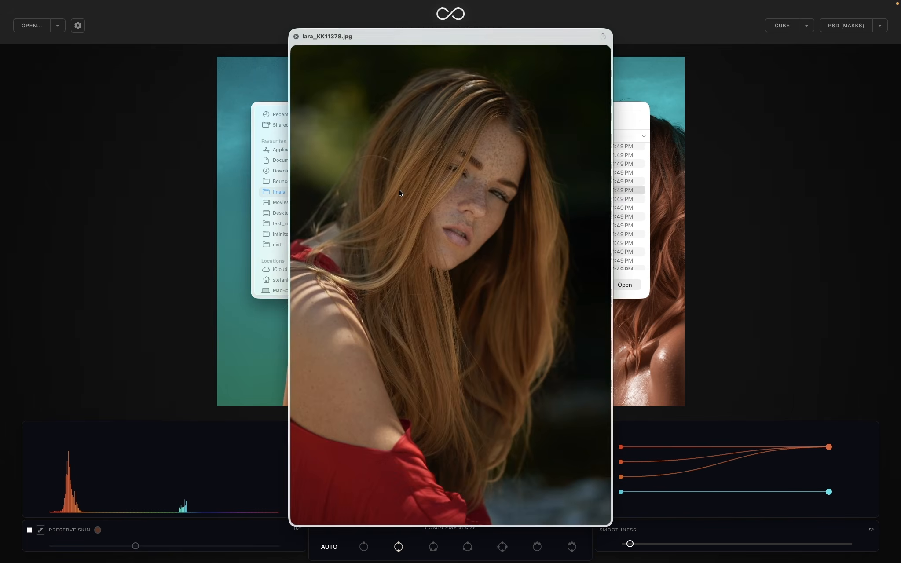
key(space)
click(622, 286)
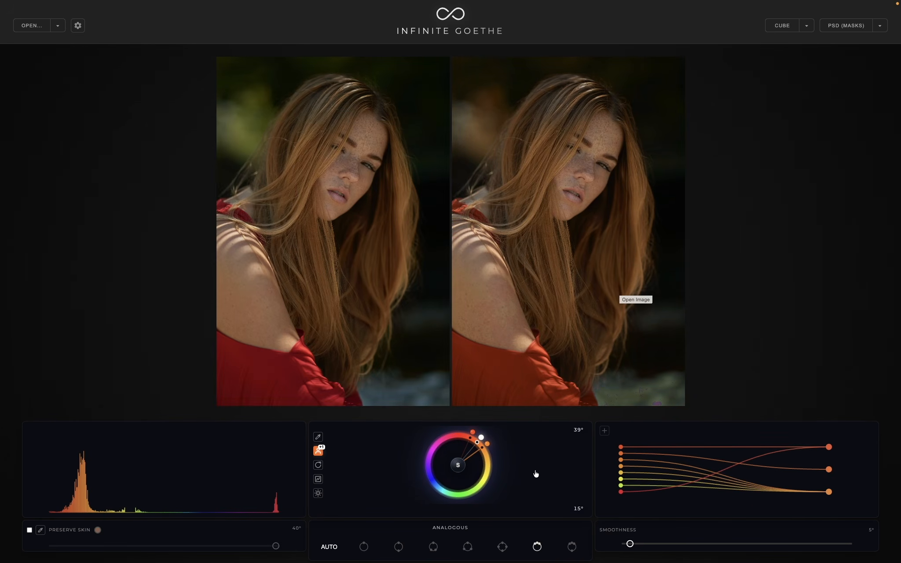
- Compare the grade with the color wheel's S option off and on, leave it on, and rotate the analogous harmony to 47°
click(459, 466)
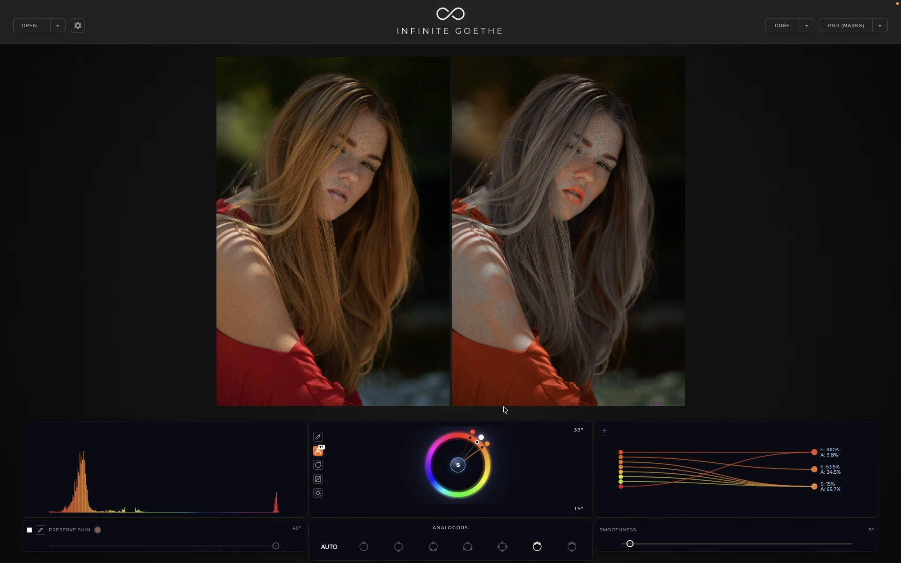
click(458, 467)
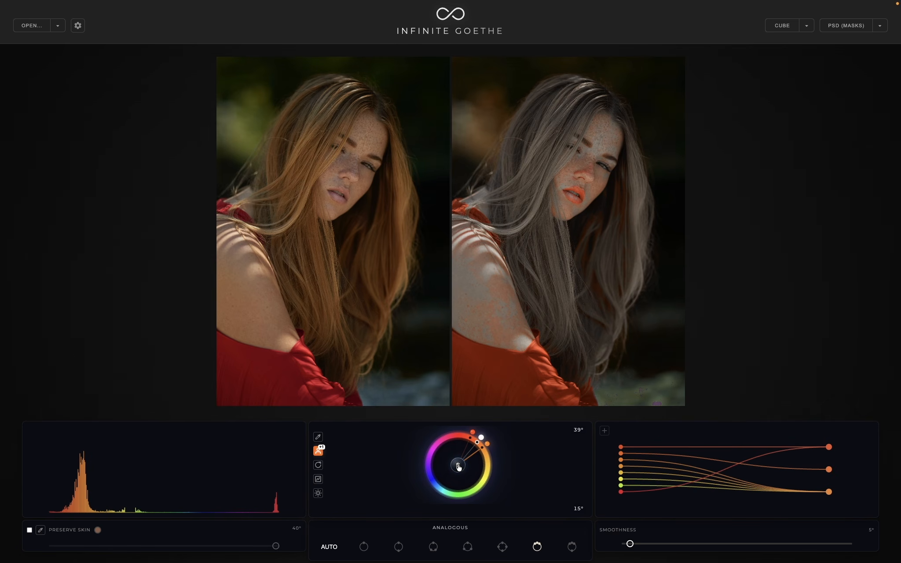
click(458, 467)
click(458, 466)
click(459, 466)
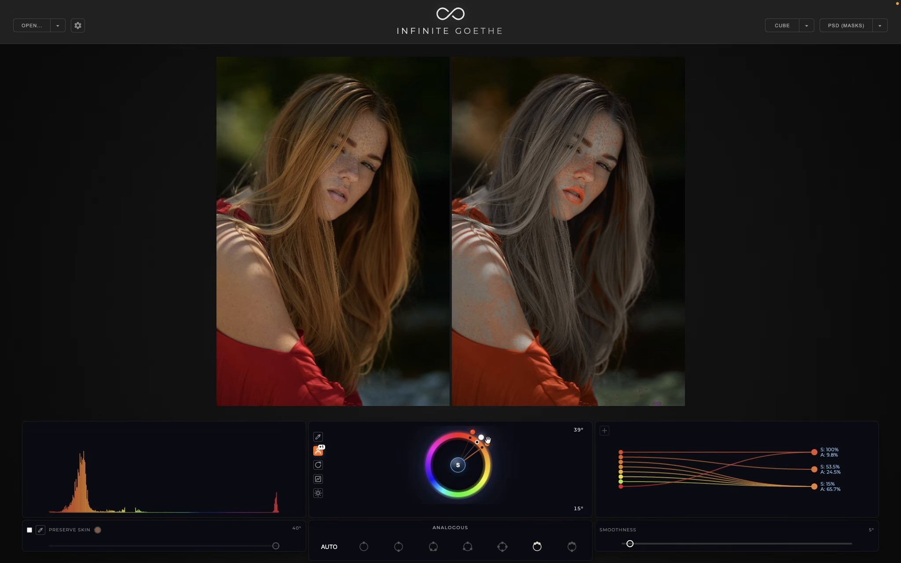
drag(483, 439, 487, 442)
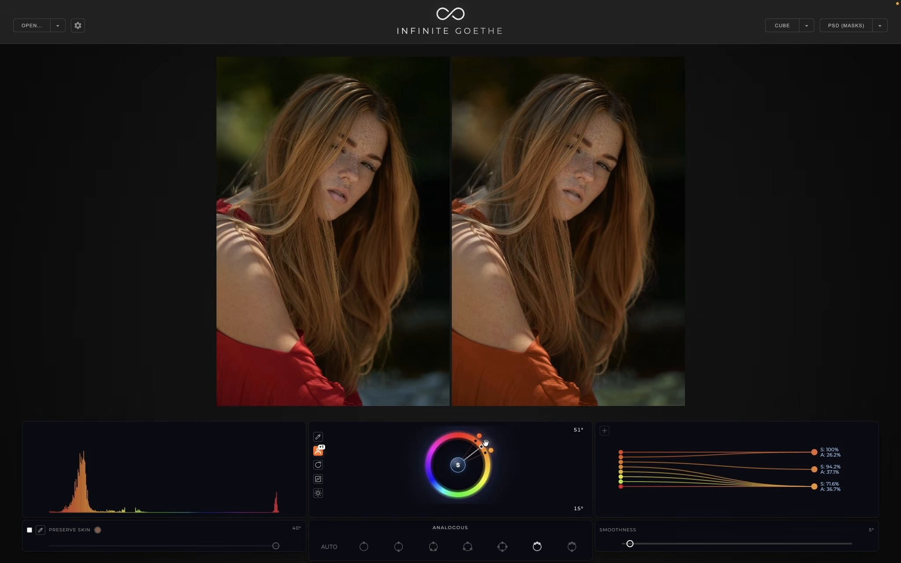
drag(485, 442, 487, 446)
- Save the grade as a layered PSD (MASKS) file in the Downloads folder and open the exported file in Photoshop
click(880, 27)
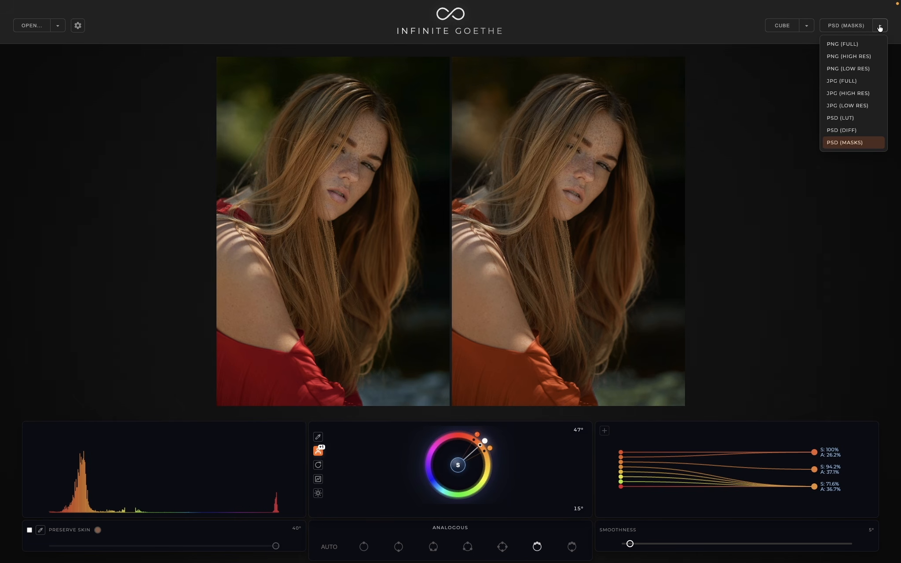
click(862, 145)
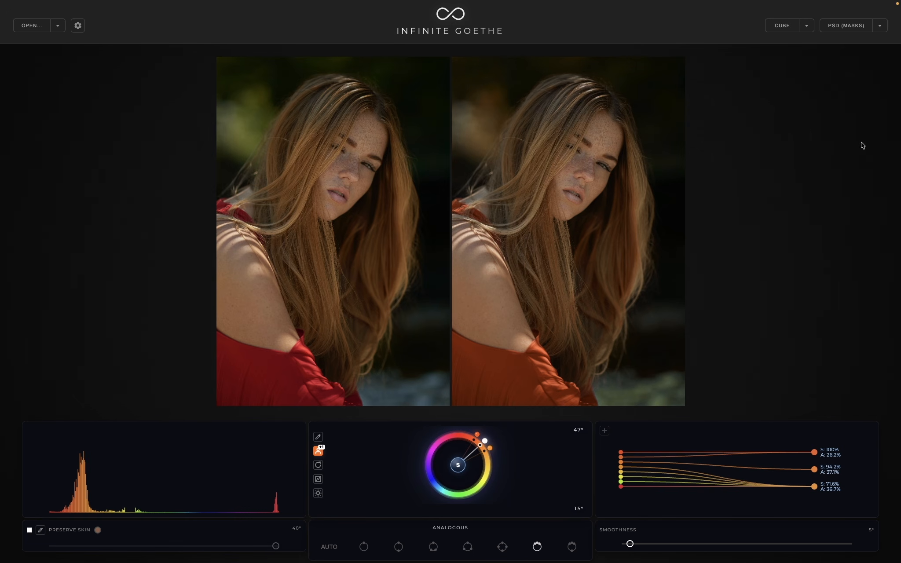
click(851, 27)
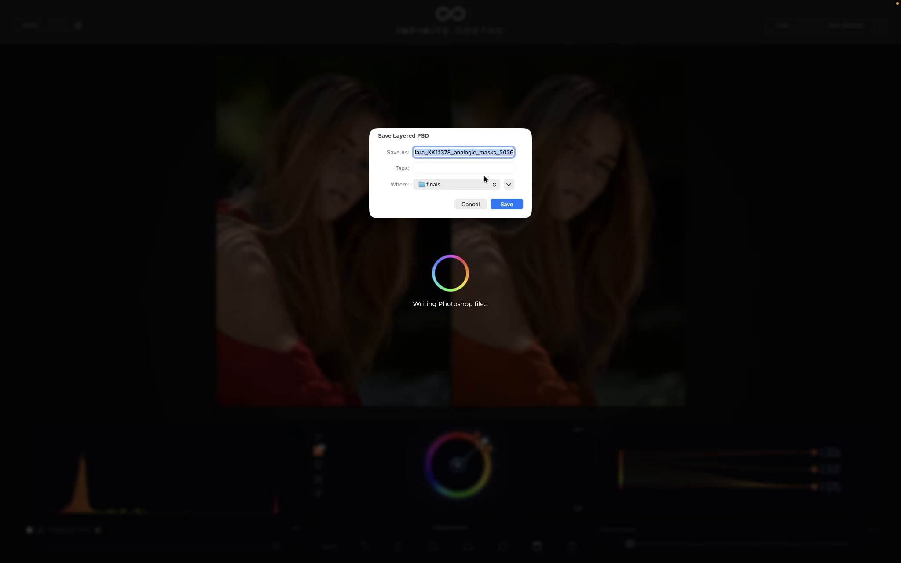
click(471, 184)
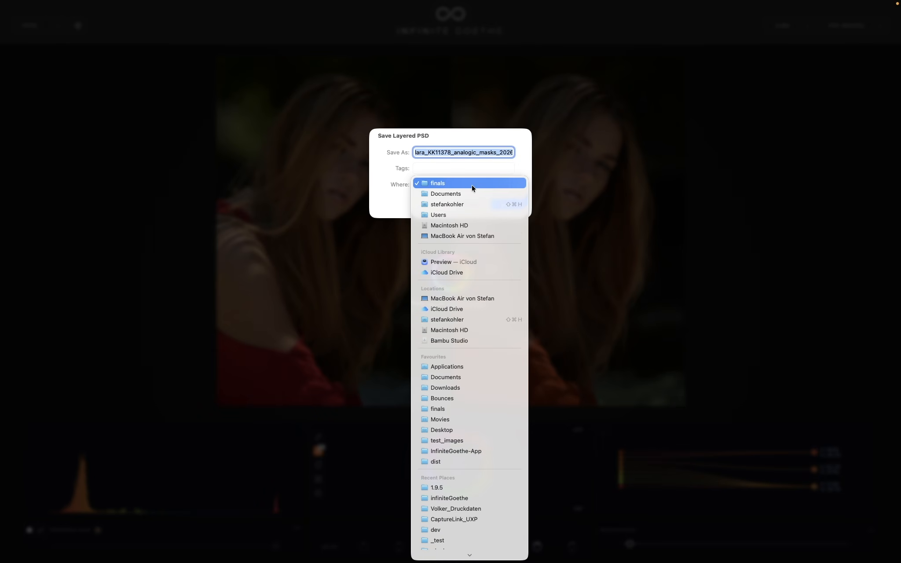
click(461, 388)
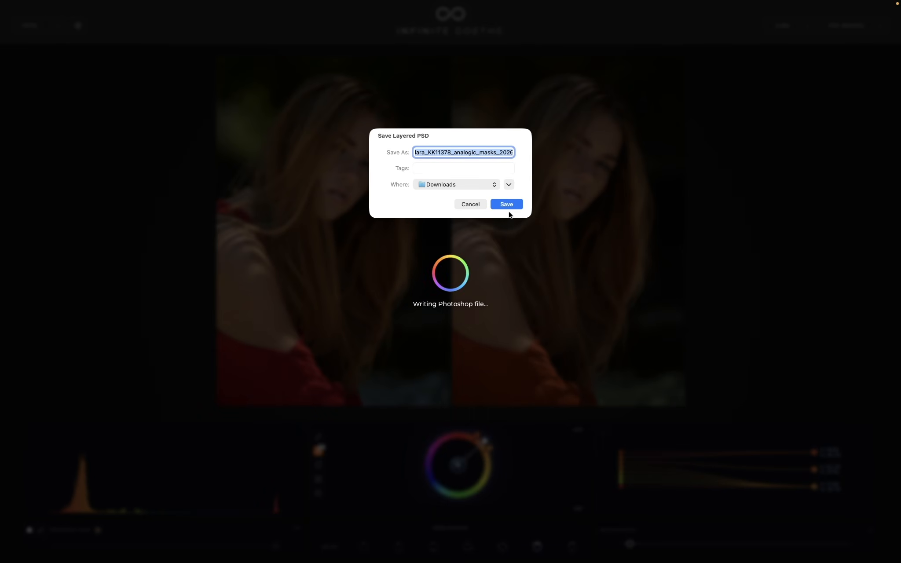
click(507, 205)
mouse_move(628, 558)
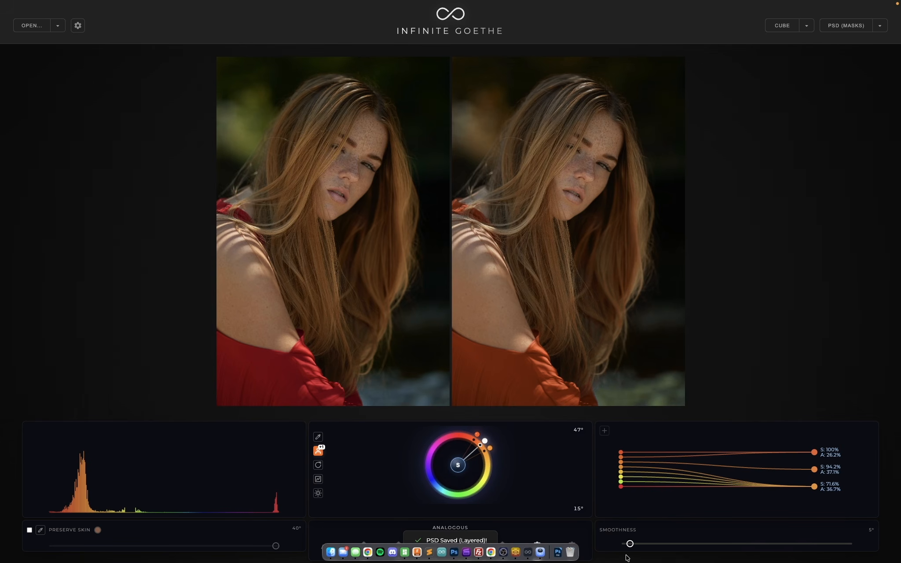
click(557, 552)
click(557, 526)
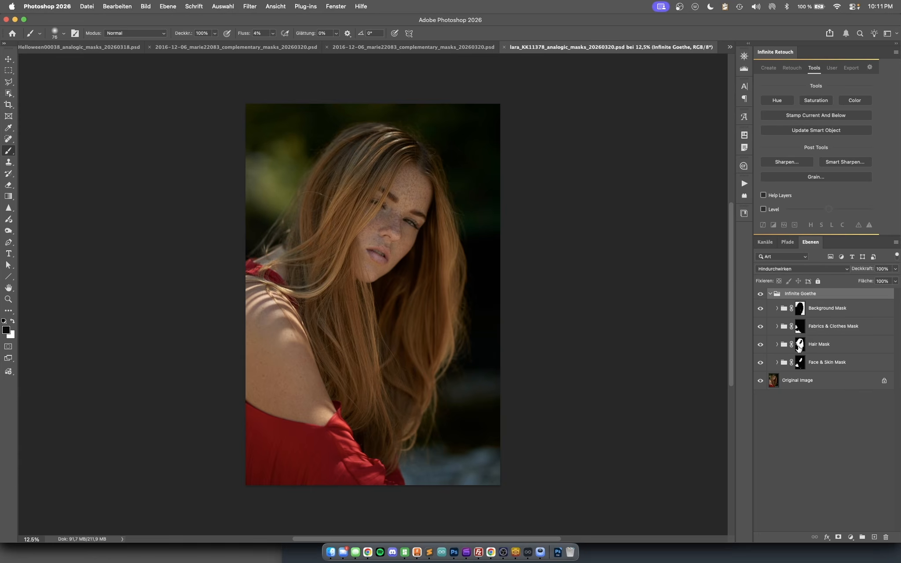
- Examine the hair, background and Fabrics & Clothes group masks, displaying the Fabrics & Clothes mask on the canvas
alt+click(799, 345)
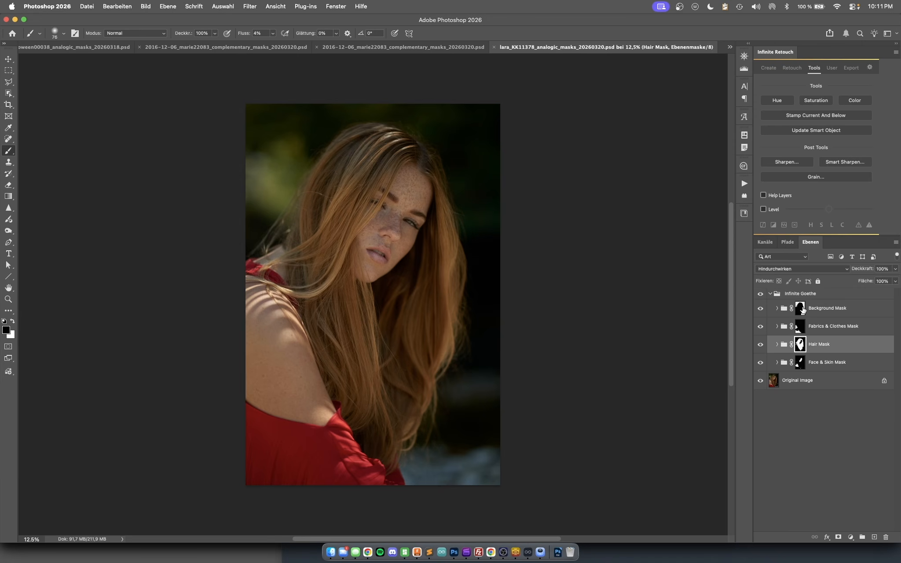
alt+click(801, 310)
alt+click(801, 310)
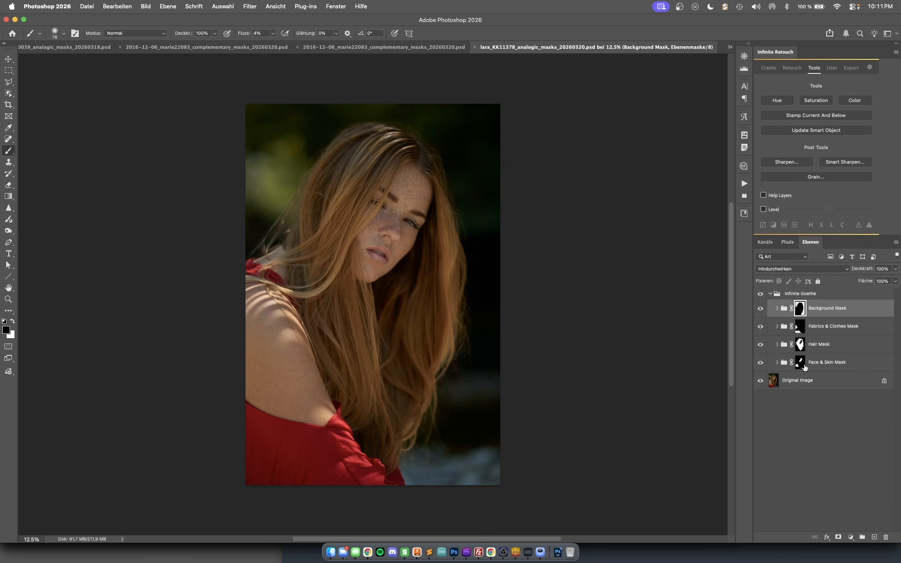
alt+click(801, 327)
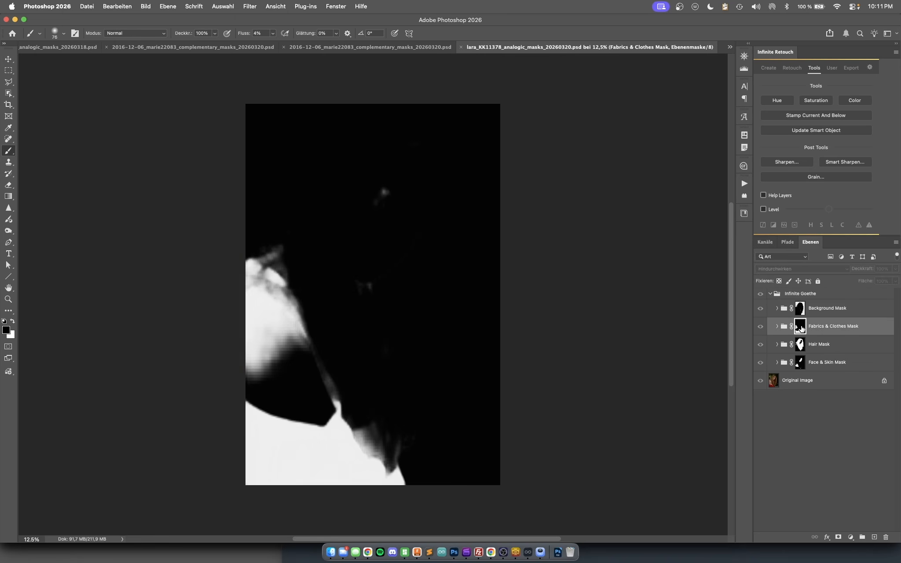
alt+click(801, 328)
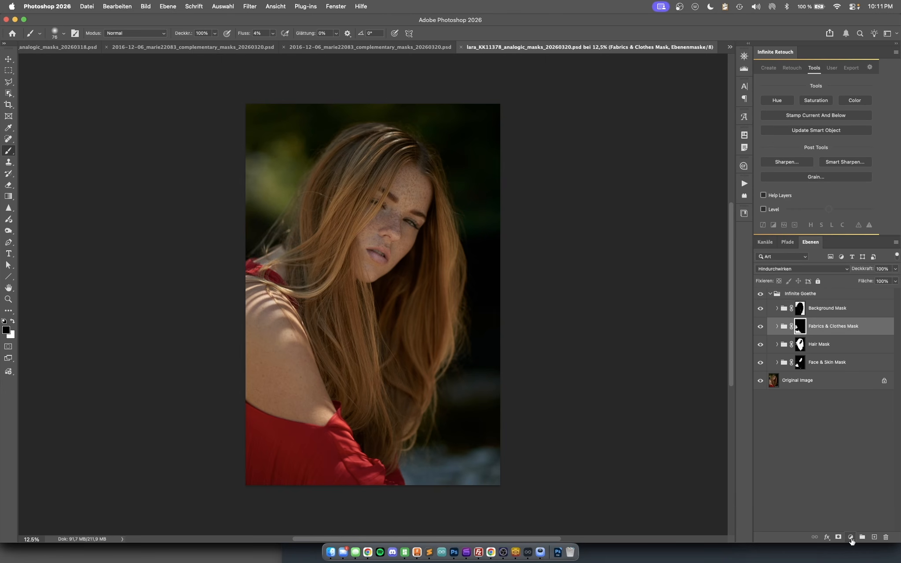
- Add a Hue/Saturation adjustment with hue +35 and move it into the Fabrics & Clothes Mask group
click(851, 538)
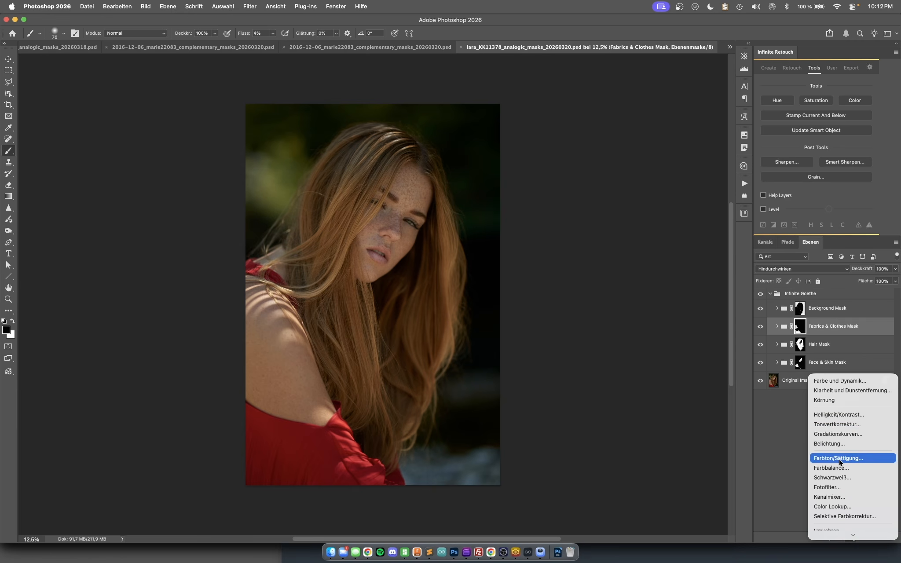
click(840, 459)
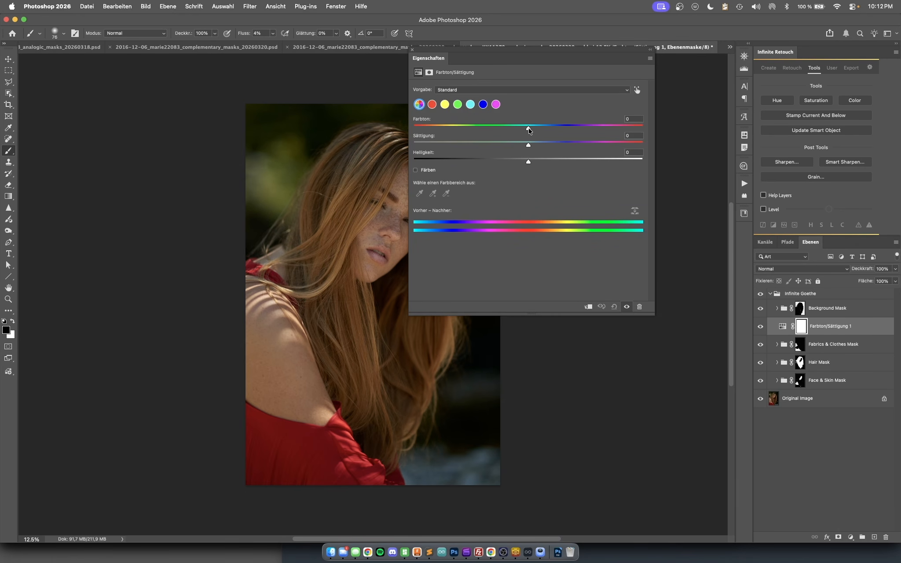
drag(528, 130, 550, 130)
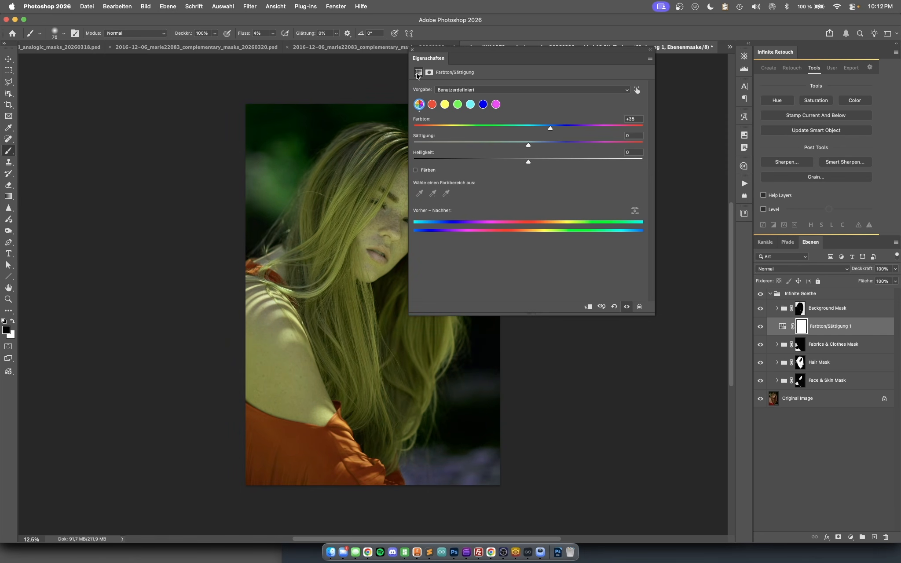
click(413, 51)
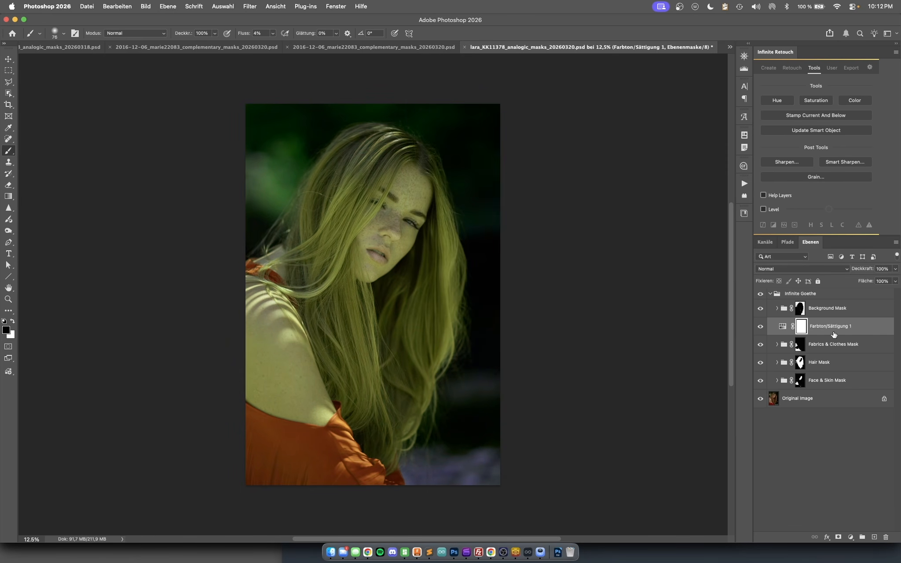
drag(834, 328, 827, 378)
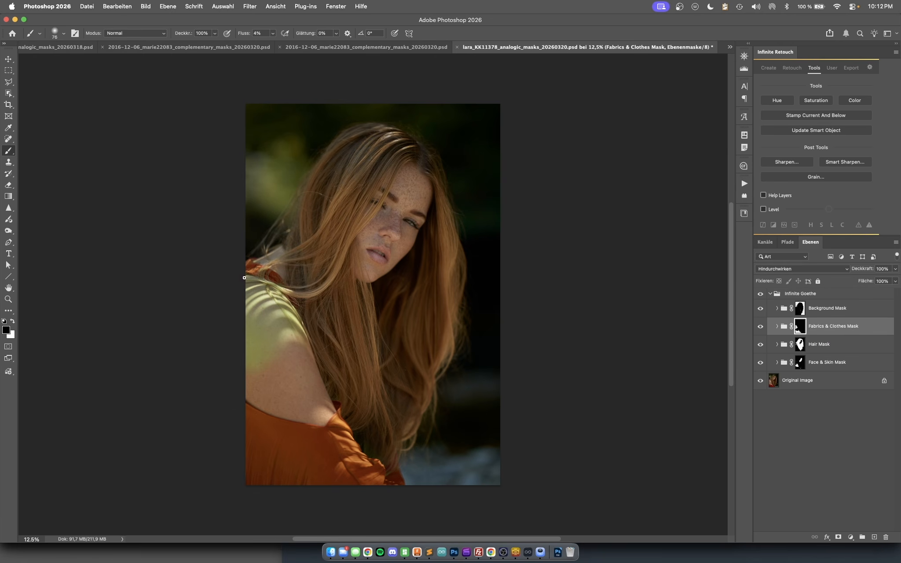
- Paint the shoulder and upper arm out of the Fabrics & Clothes mask with a black 348 px brush, raising the flow to 16%
click(57, 32)
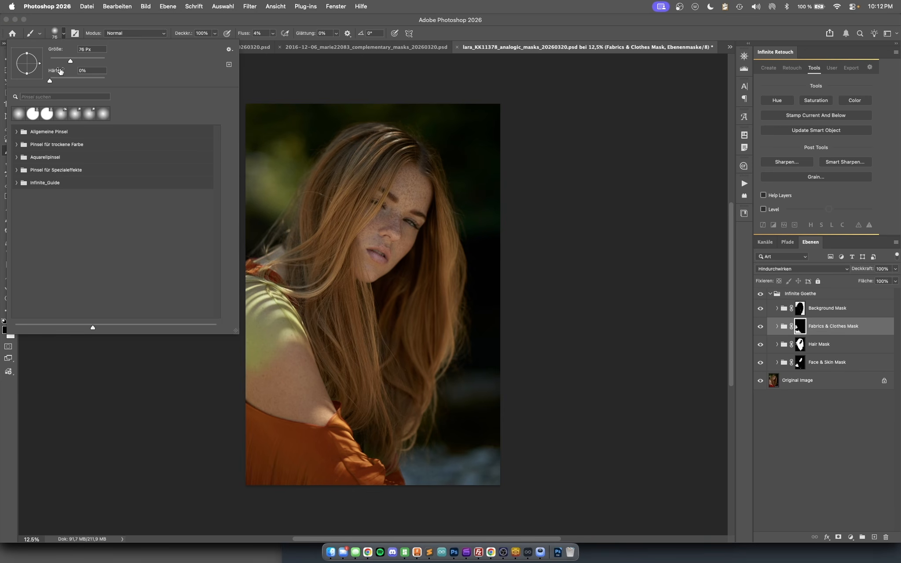
drag(70, 62, 88, 61)
click(484, 12)
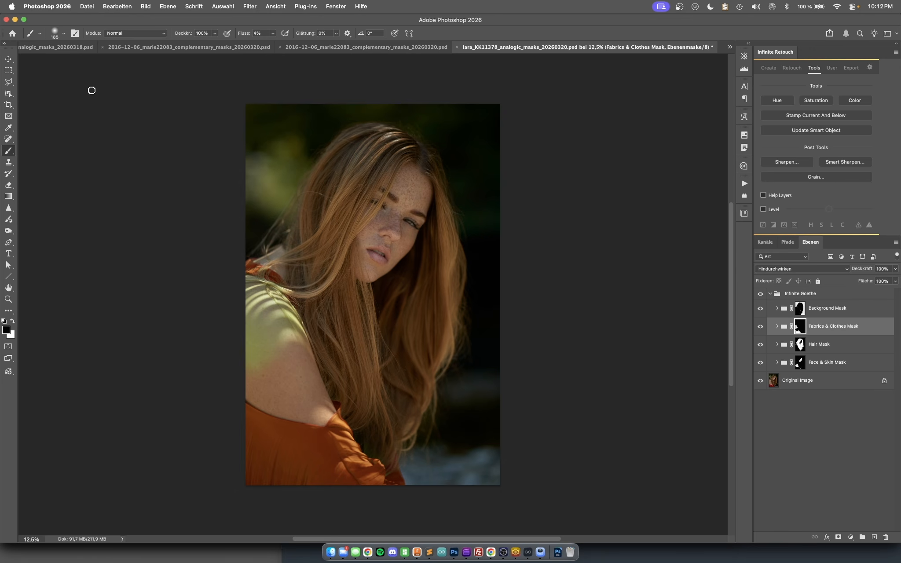
click(65, 33)
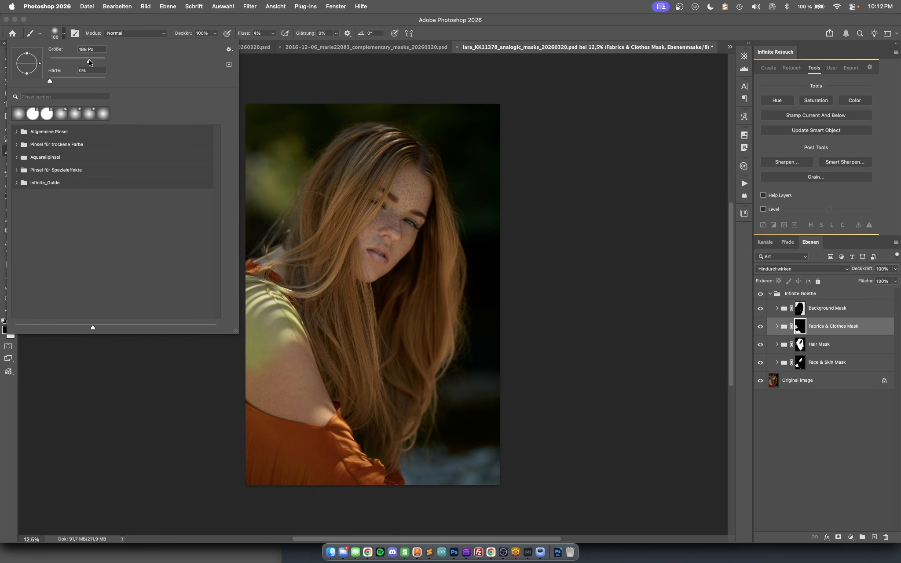
drag(90, 63, 106, 62)
click(477, 23)
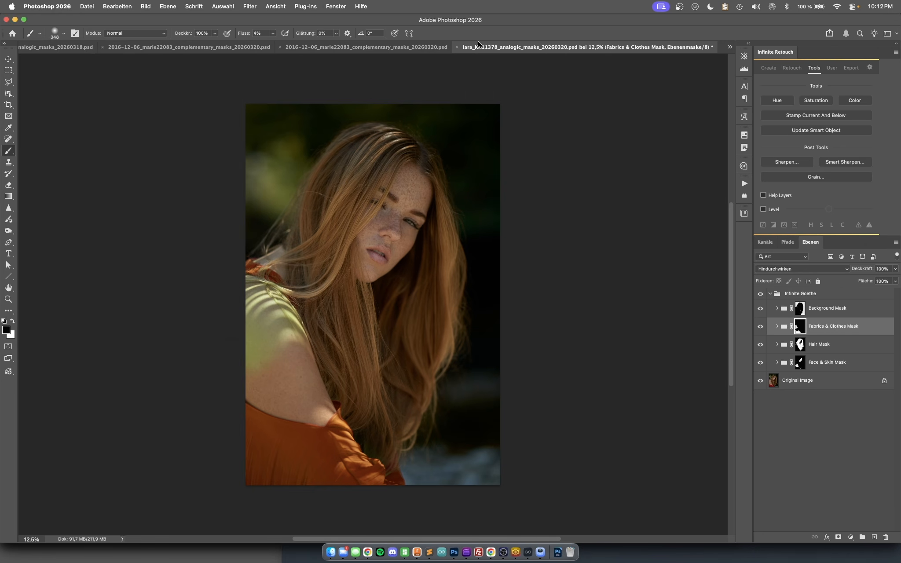
mouse_move(258, 342)
mouse_down()
mouse_move(271, 313)
mouse_move(259, 303)
mouse_move(273, 281)
mouse_move(248, 321)
mouse_move(249, 329)
mouse_move(270, 319)
mouse_move(249, 358)
mouse_move(303, 320)
mouse_move(278, 362)
mouse_move(263, 355)
mouse_move(280, 316)
mouse_move(238, 336)
mouse_move(280, 335)
mouse_move(270, 355)
mouse_move(249, 338)
mouse_move(256, 299)
mouse_up()
drag(243, 33, 249, 33)
mouse_move(271, 289)
mouse_down()
mouse_move(260, 351)
mouse_move(304, 336)
mouse_move(295, 303)
mouse_move(234, 294)
mouse_move(256, 280)
mouse_move(247, 330)
mouse_move(267, 364)
mouse_move(252, 346)
mouse_up()
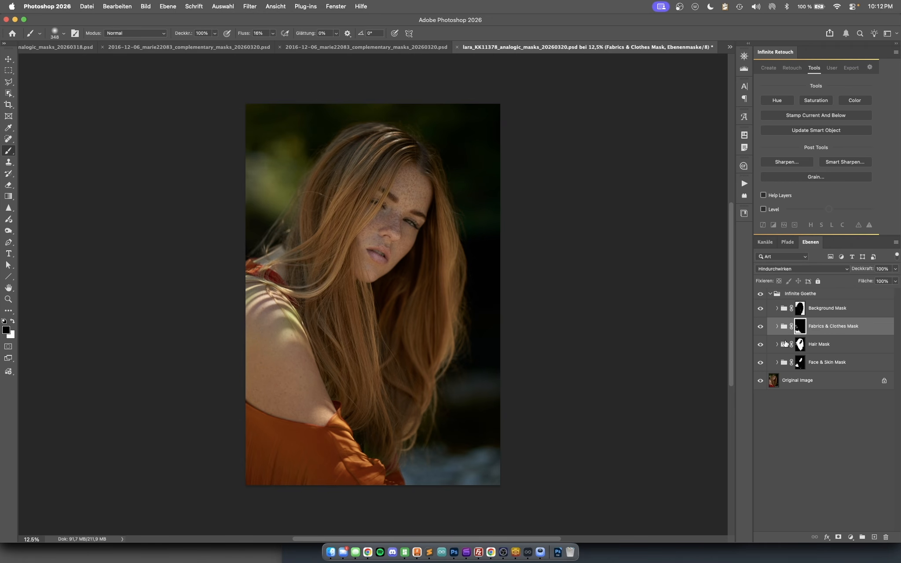
- Add a Brightness/Contrast adjustment layer above the Background Mask group
click(854, 311)
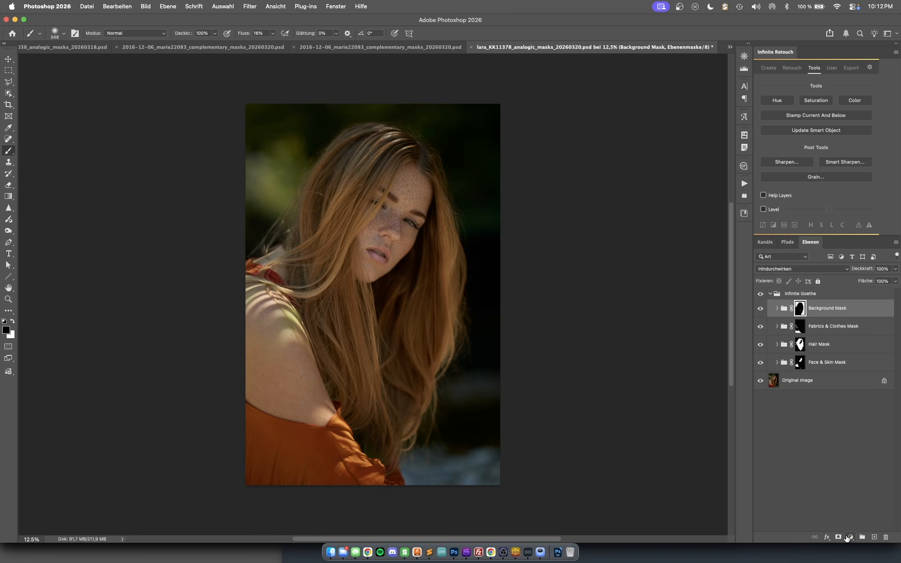
click(849, 538)
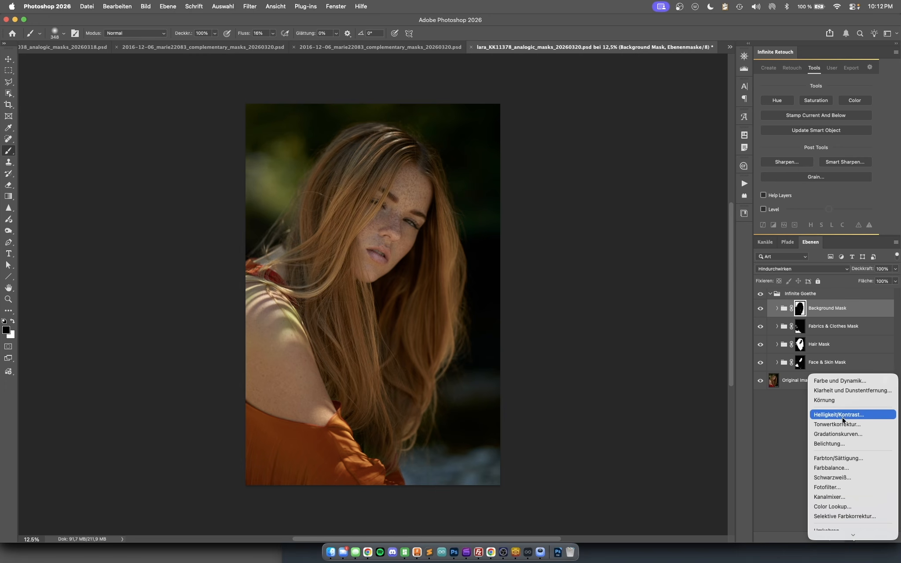
click(842, 417)
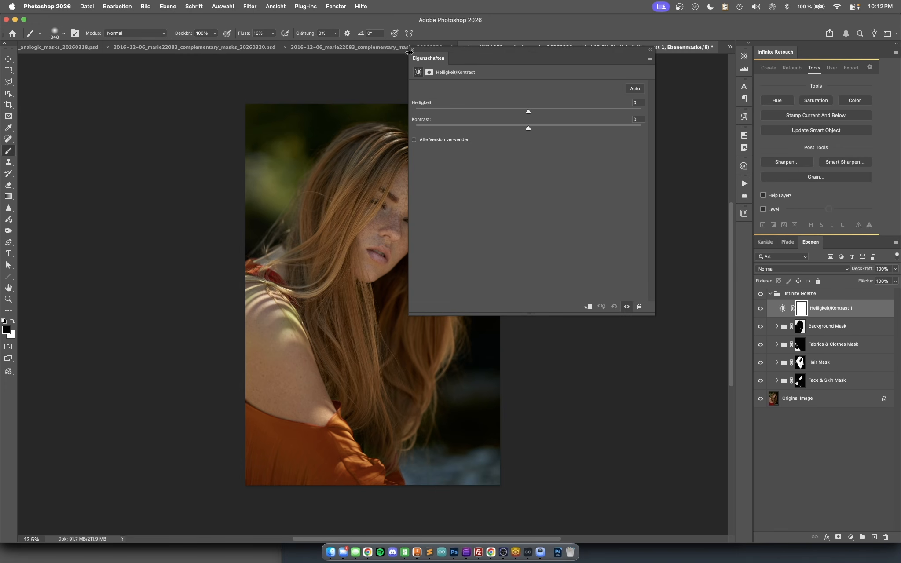
- Add a Hue/Saturation adjustment inside the Background Mask group with hue -44 and saturation -30
click(851, 537)
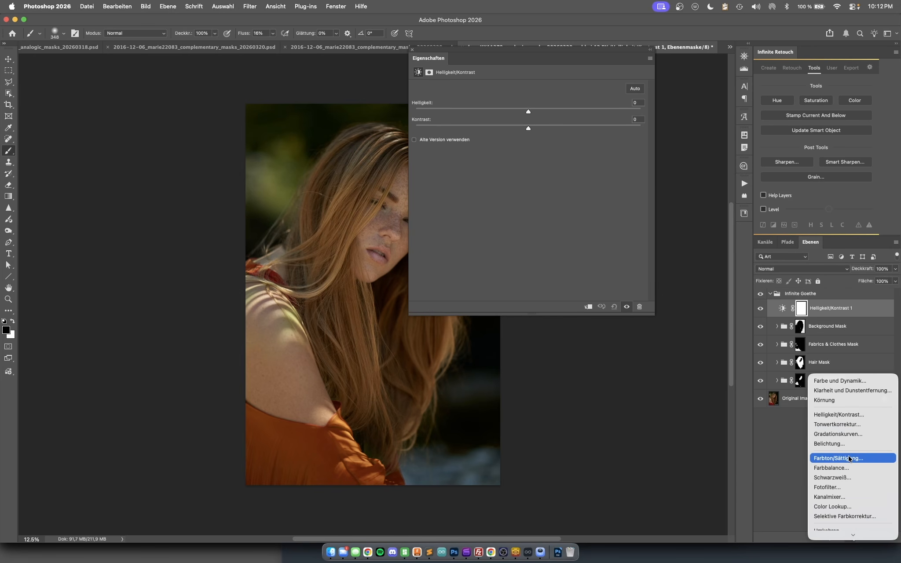
click(770, 455)
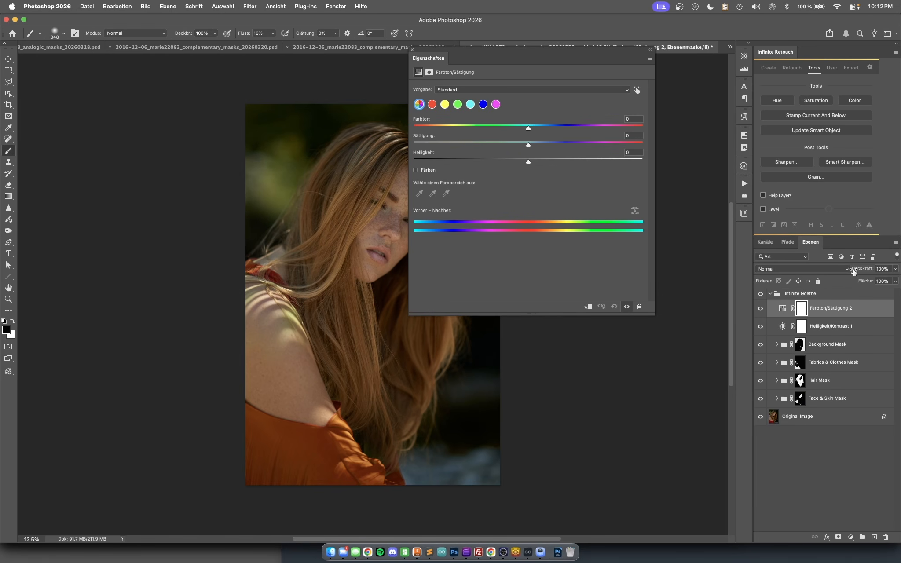
drag(856, 314, 848, 345)
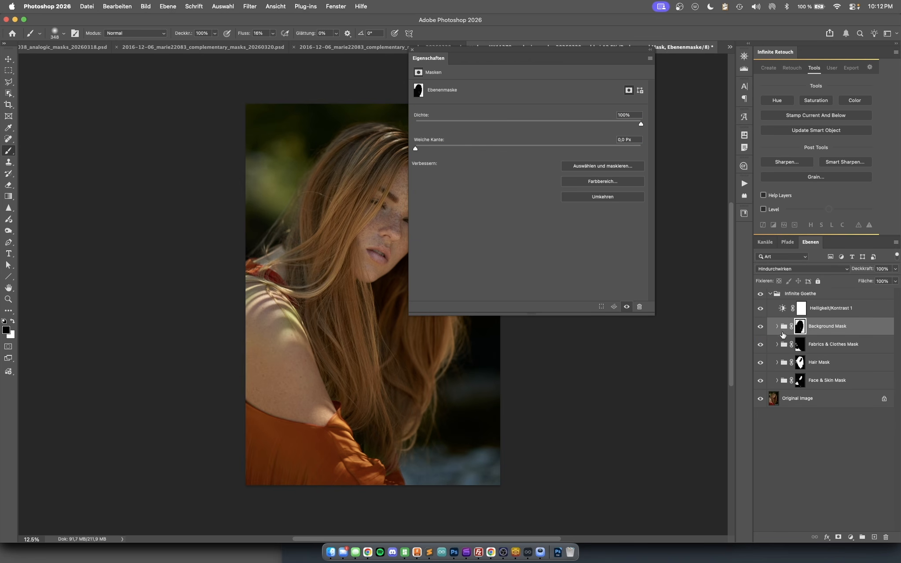
click(777, 326)
click(791, 345)
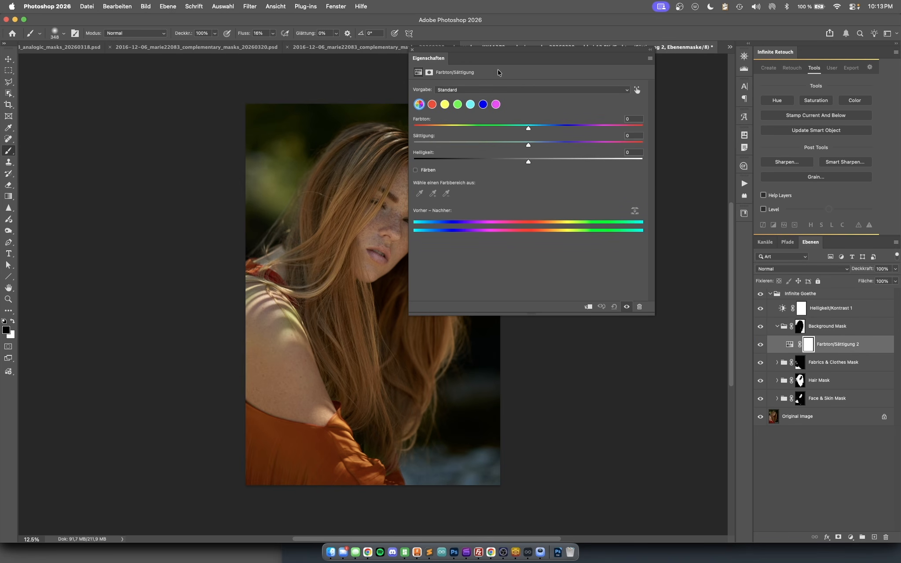
drag(528, 146, 494, 145)
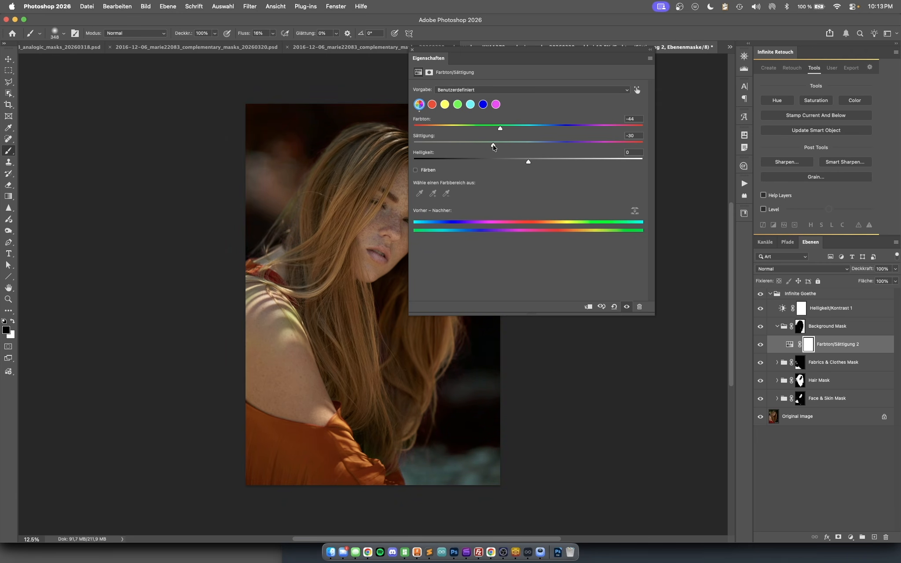
click(414, 51)
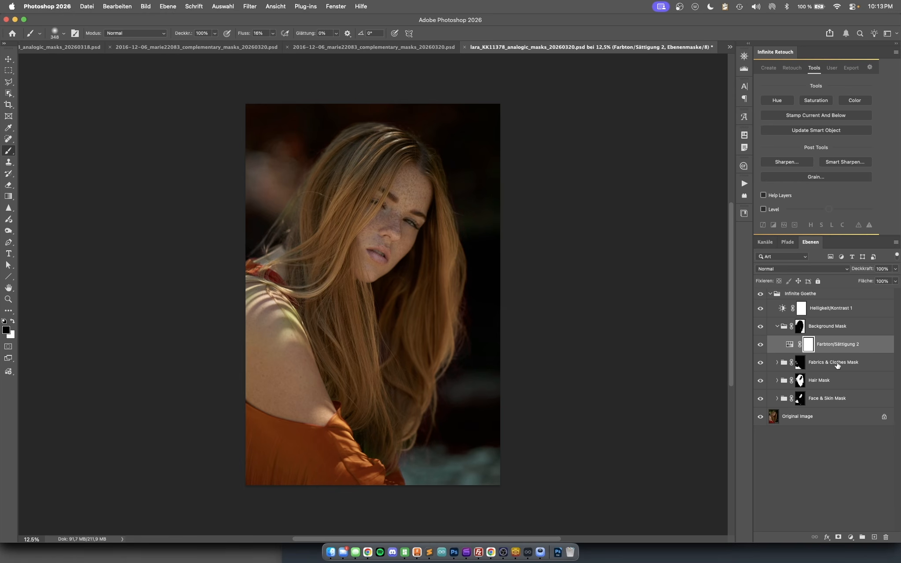
- Compare the portrait with the whole Infinite Goethe group hidden and shown
click(761, 294)
click(760, 294)
click(761, 294)
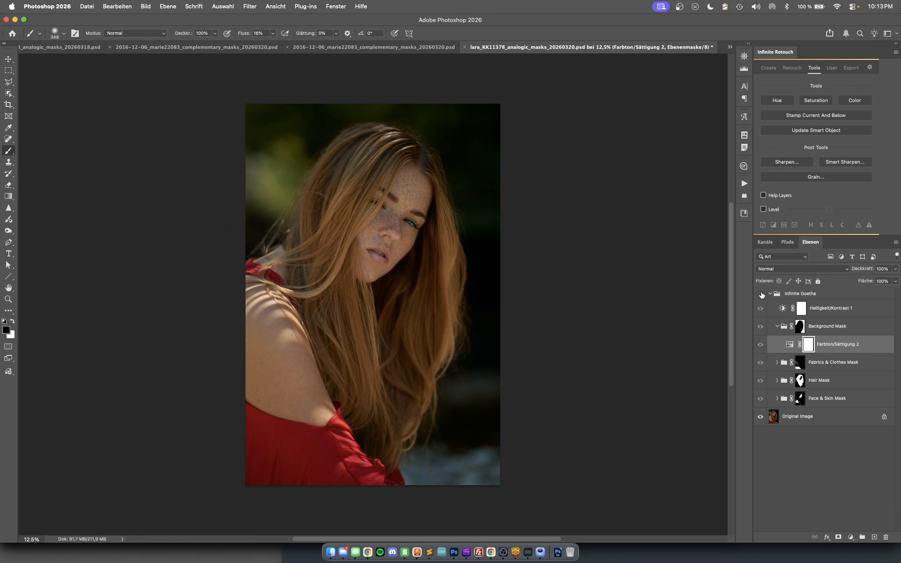
click(761, 294)
click(761, 294)
click(760, 294)
click(761, 294)
click(761, 294)
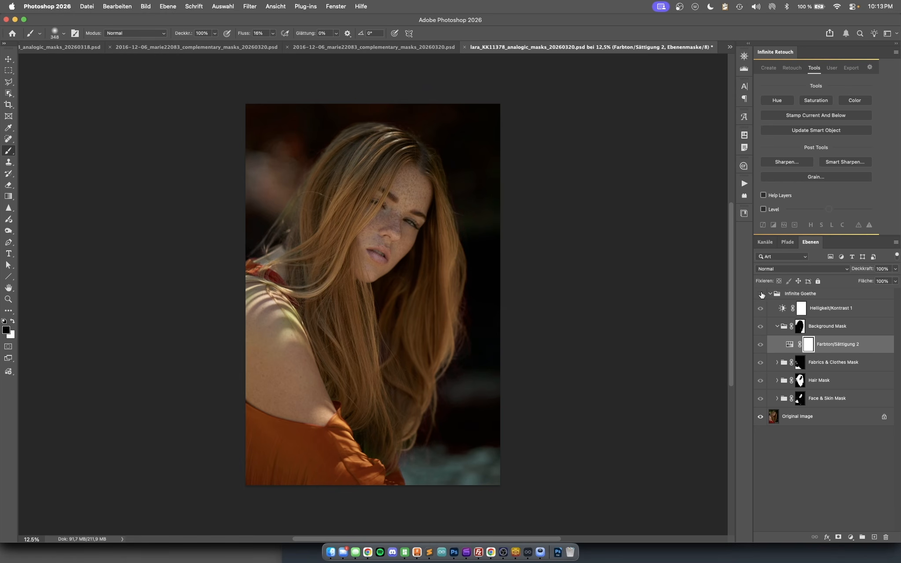
click(761, 294)
click(761, 294)
click(761, 294)
click(761, 294)
- Switch to Infinite Goethe and compare the graded preview with the ungraded image
click(529, 553)
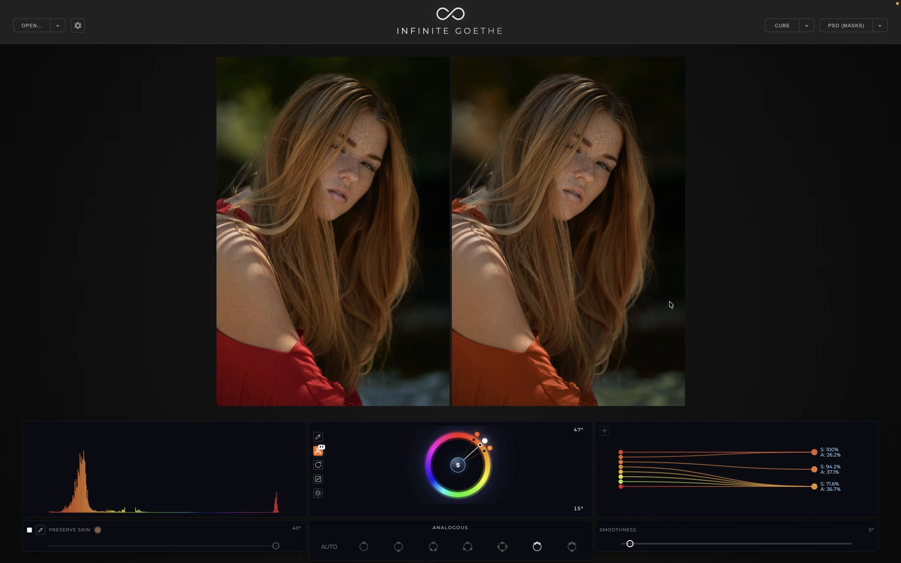
click(550, 396)
click(631, 383)
click(630, 384)
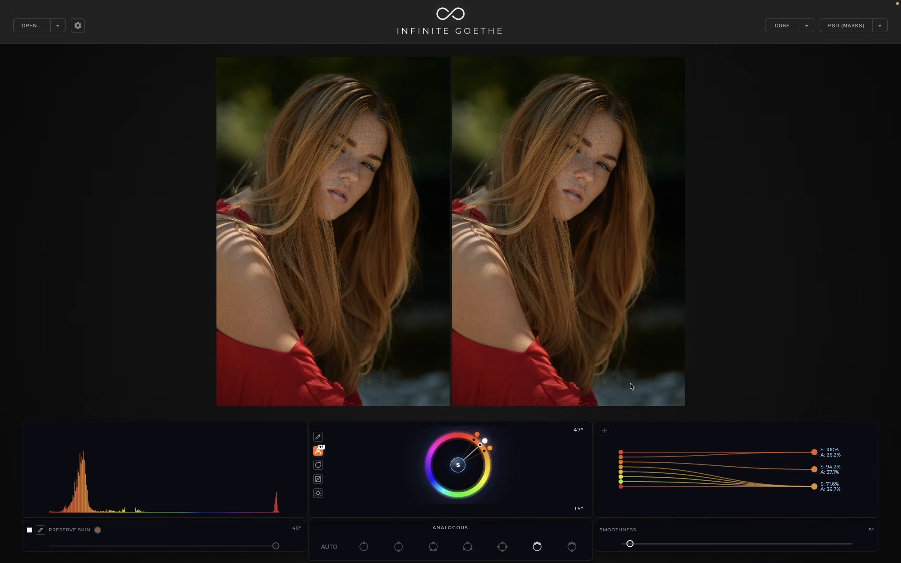
click(632, 386)
click(632, 386)
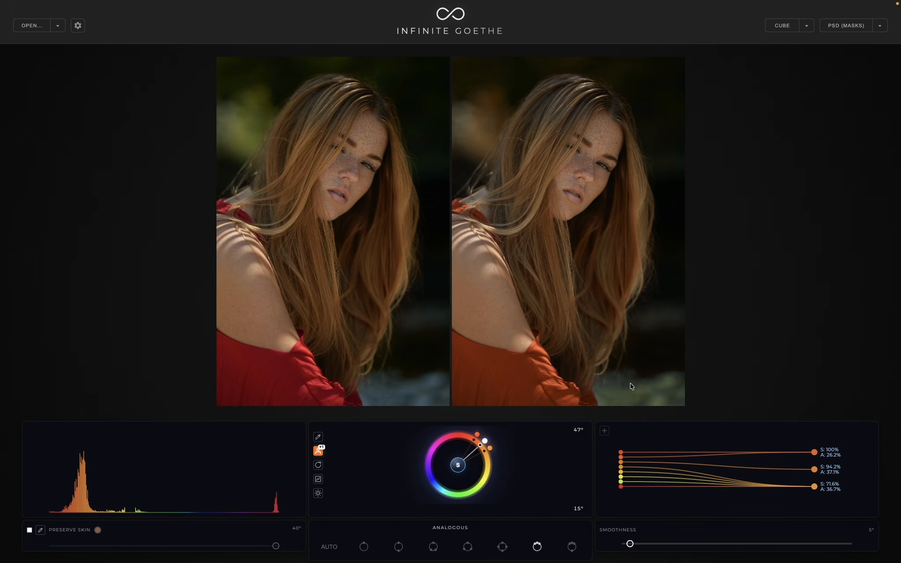
click(632, 386)
click(497, 119)
click(497, 120)
click(493, 401)
click(524, 337)
click(500, 178)
click(498, 111)
click(508, 346)
- Switch to the complementary scheme with a base hue of 317° and raise the smoothness to 180°
click(398, 547)
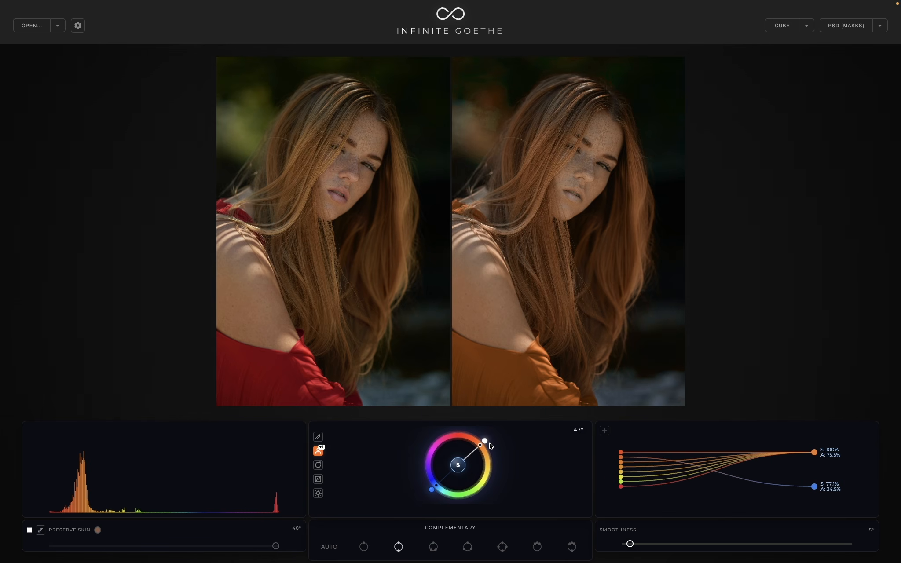
drag(485, 441, 436, 442)
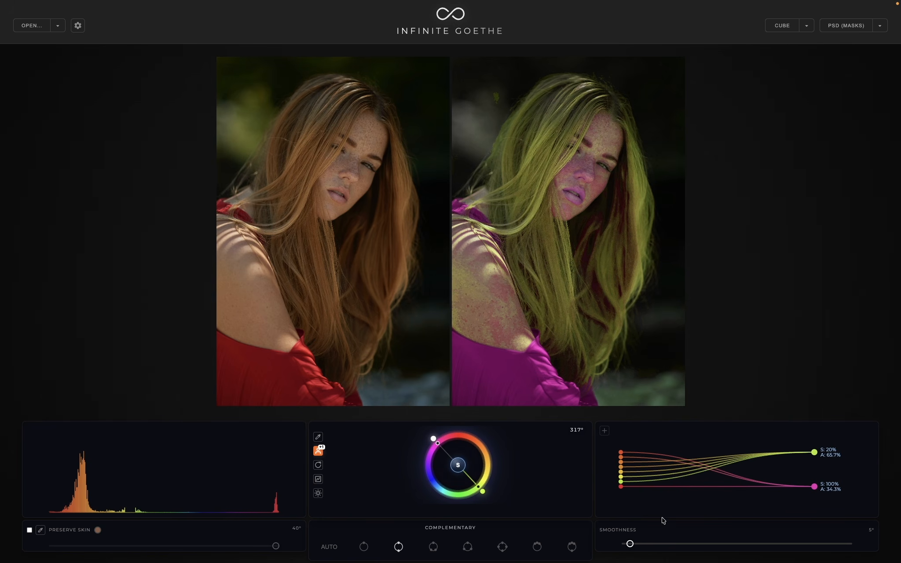
drag(630, 544, 625, 544)
drag(626, 546, 662, 544)
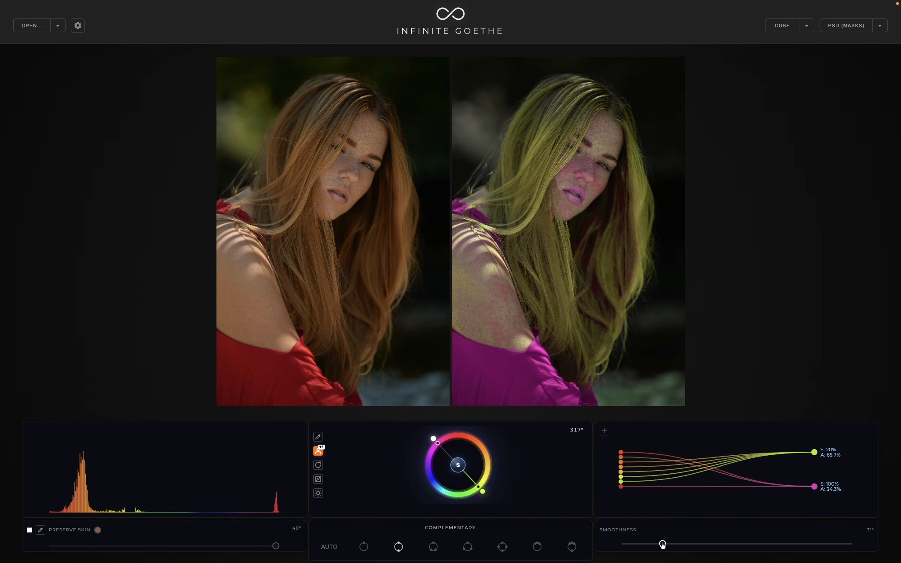
drag(663, 545, 848, 544)
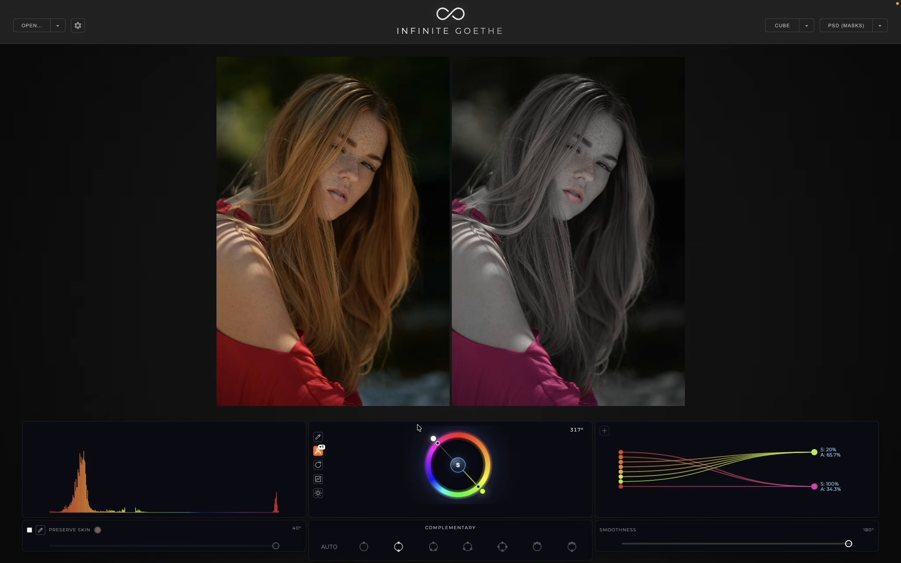
- Rotate the complementary scheme's base hue to 48° and lower the smoothness to 25°
drag(430, 437, 448, 431)
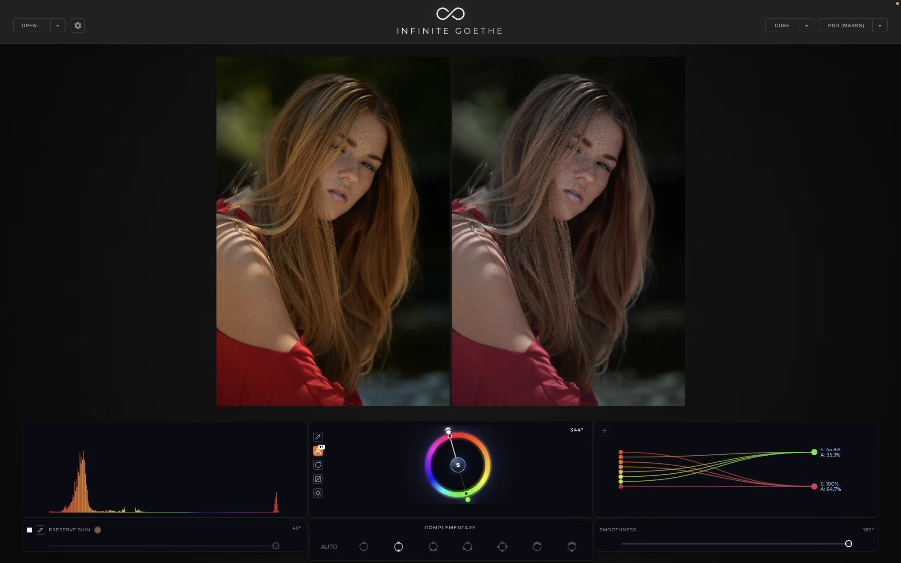
drag(848, 545, 658, 545)
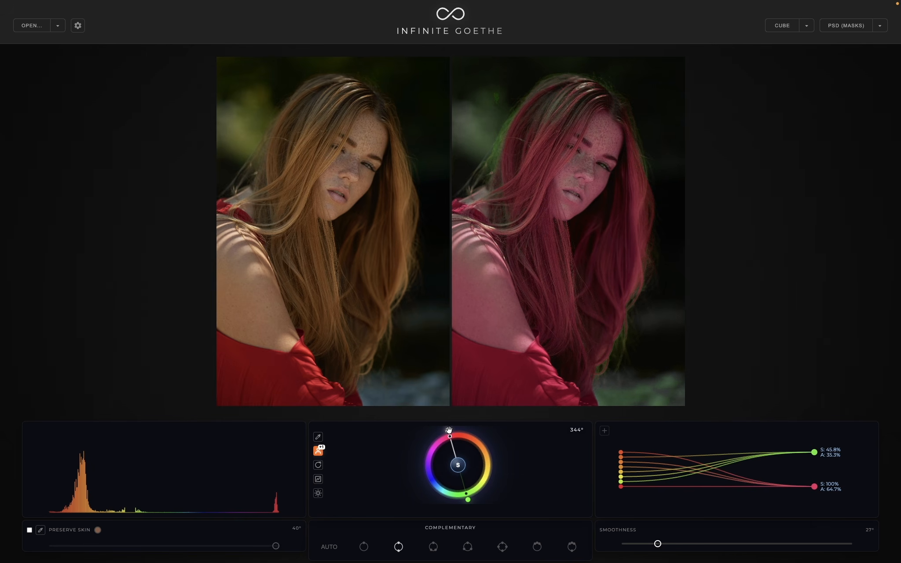
drag(448, 431, 486, 441)
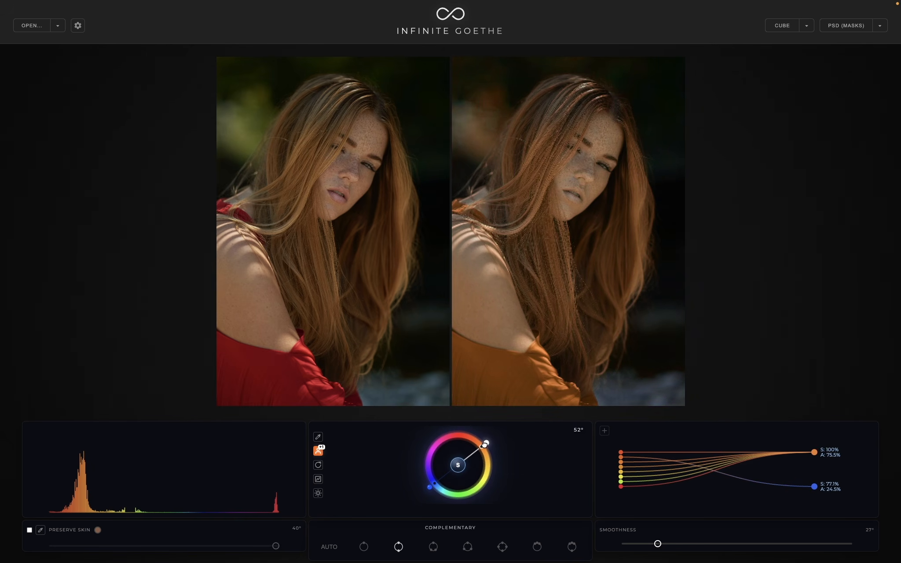
drag(657, 545, 655, 545)
drag(486, 443, 484, 440)
- Apply the analogous scheme with a base hue of 38° and set the smoothness to 95°
click(537, 548)
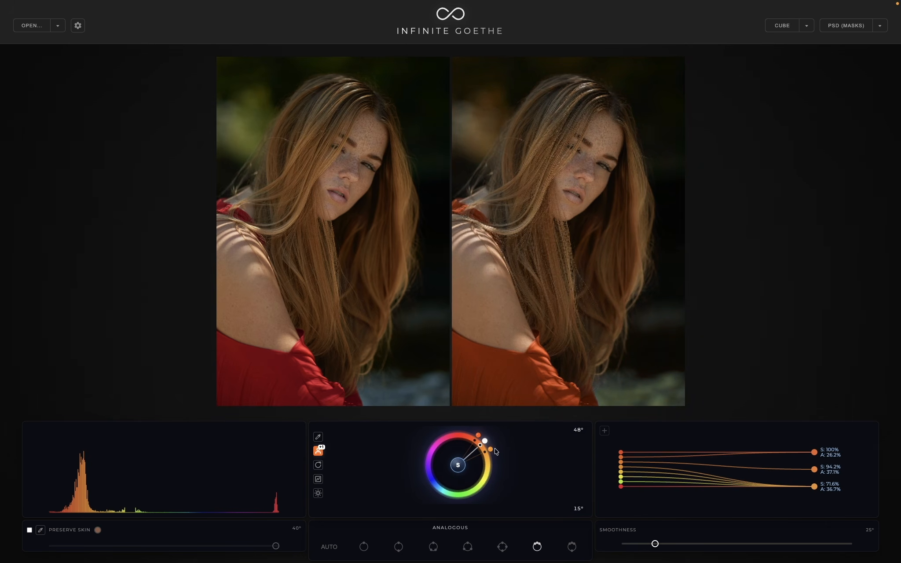
drag(655, 544, 625, 544)
mouse_move(485, 440)
mouse_down()
mouse_move(490, 446)
mouse_move(484, 437)
mouse_up()
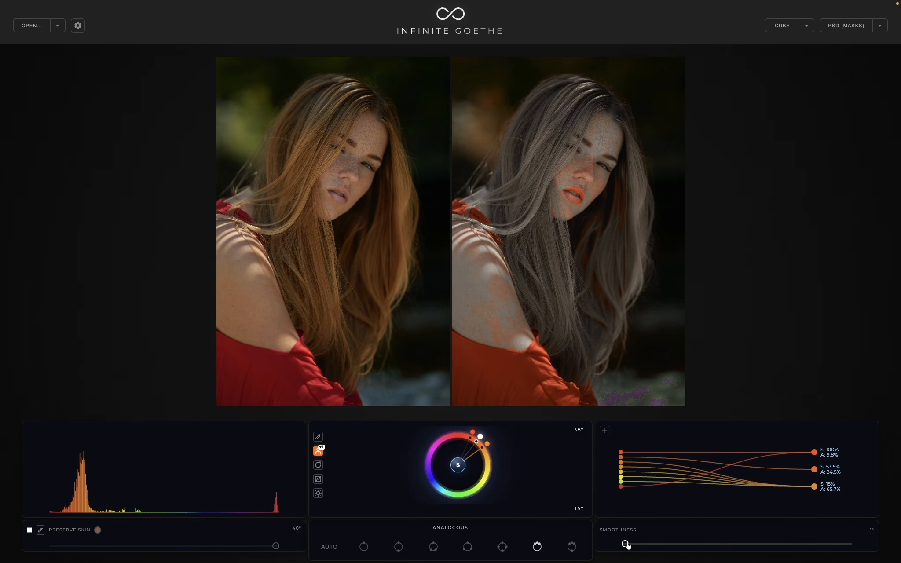
drag(627, 545, 742, 544)
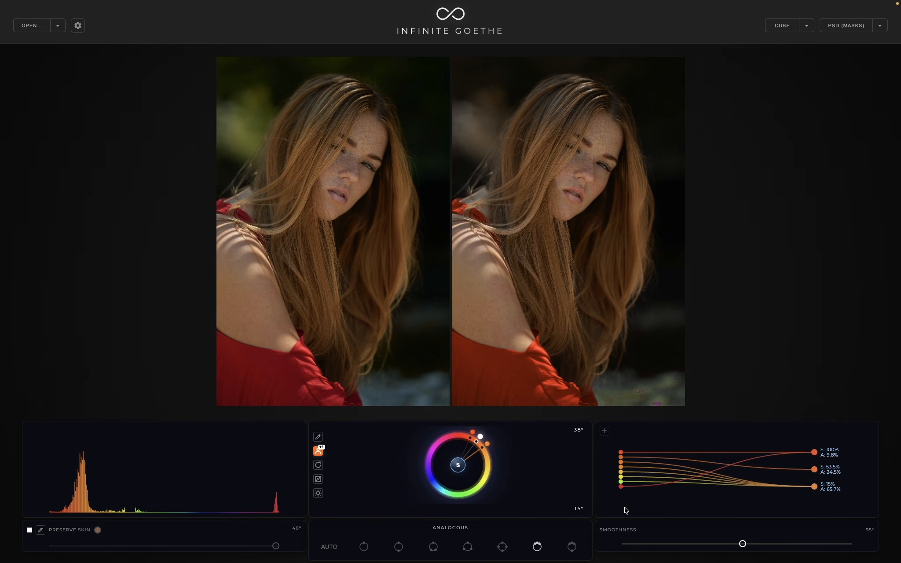
- Open the current scheme in RYB Web and rotate the analogous colors to a base hue of 46 deg
click(79, 6)
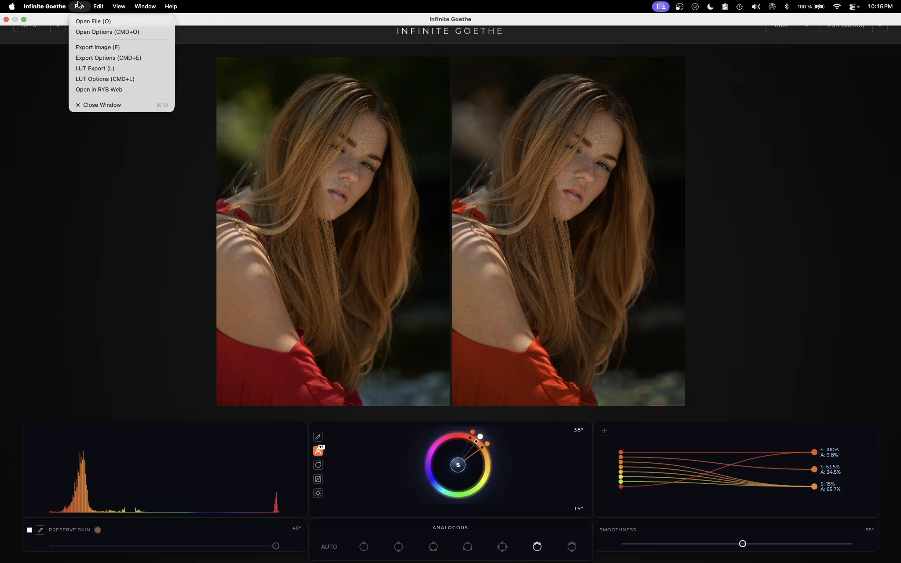
click(99, 89)
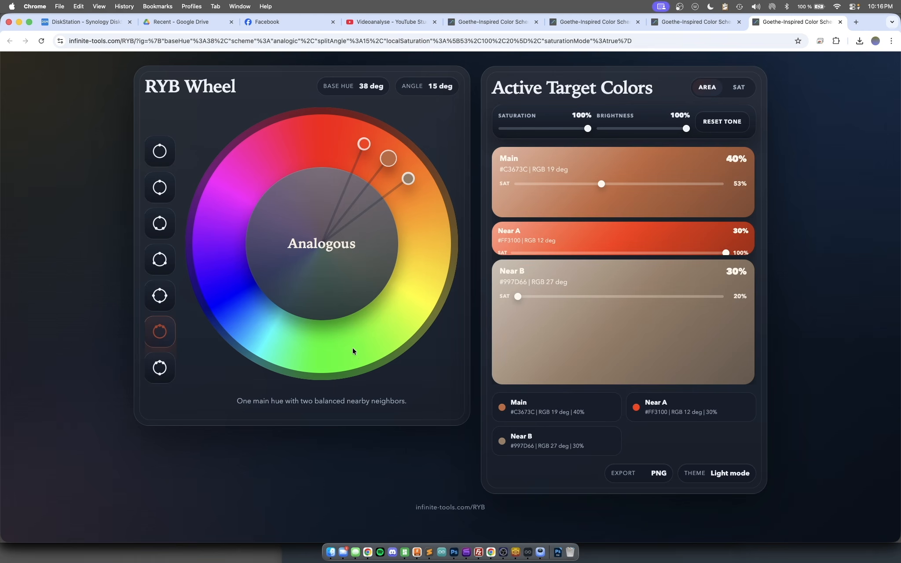
drag(388, 156, 417, 153)
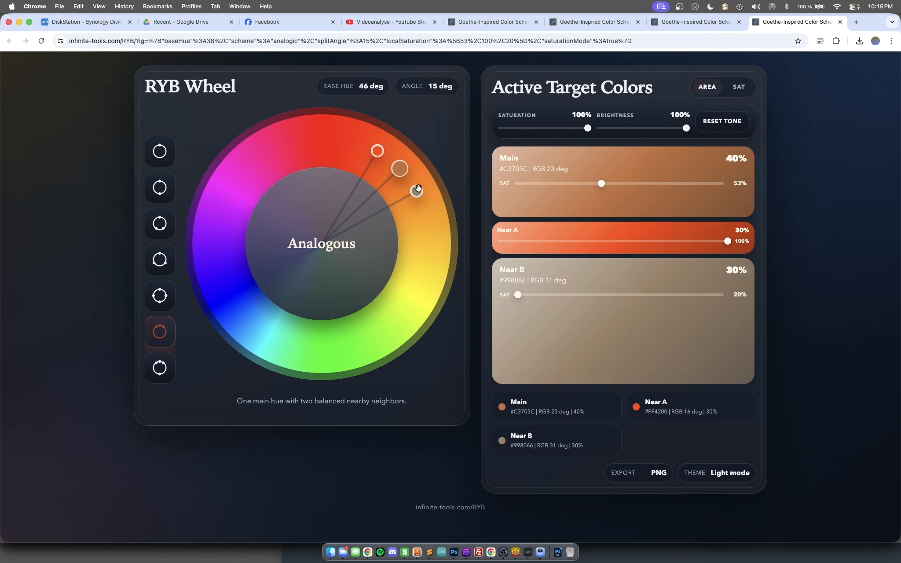
drag(417, 190, 422, 203)
- Change the wheel to the Split scheme with a base hue of 11 deg and an angle of 43 deg
click(160, 223)
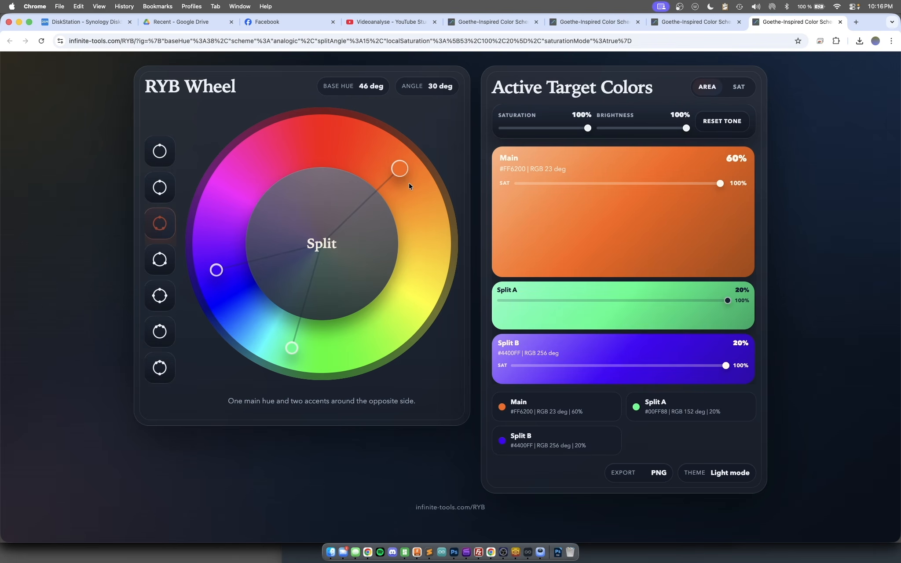
drag(398, 168, 346, 190)
drag(355, 350, 374, 328)
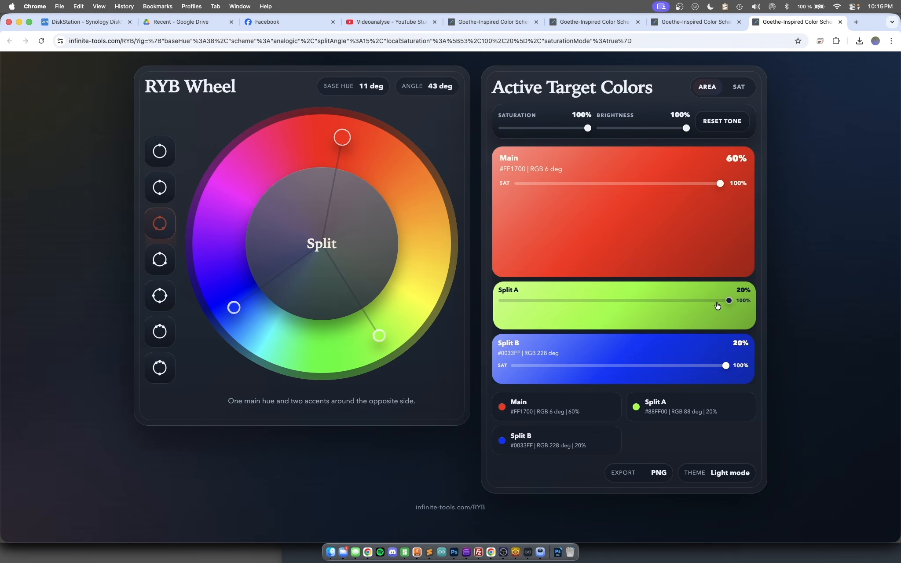
- Lower Split A's saturation to 67% and set the overall tone to 68% brightness and 77% saturation
drag(729, 301, 638, 304)
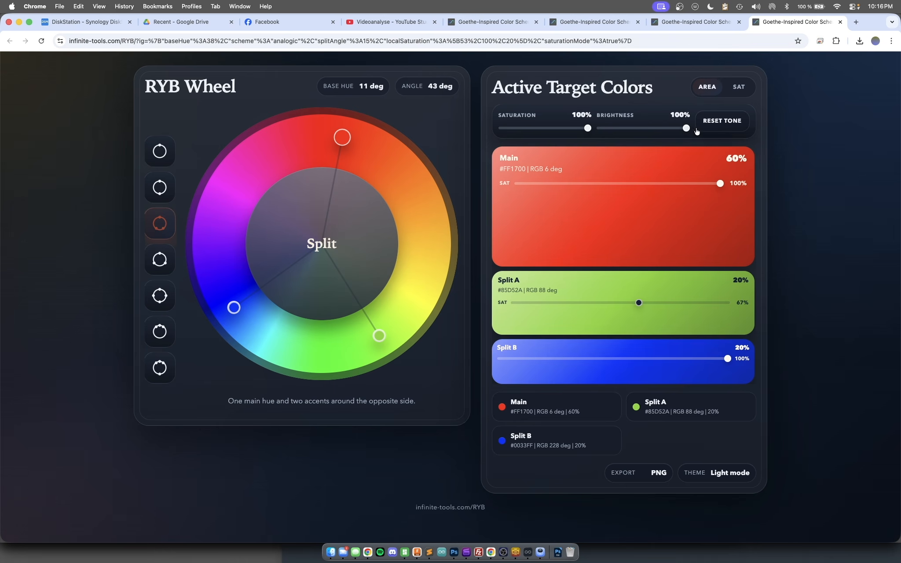
drag(687, 128, 652, 128)
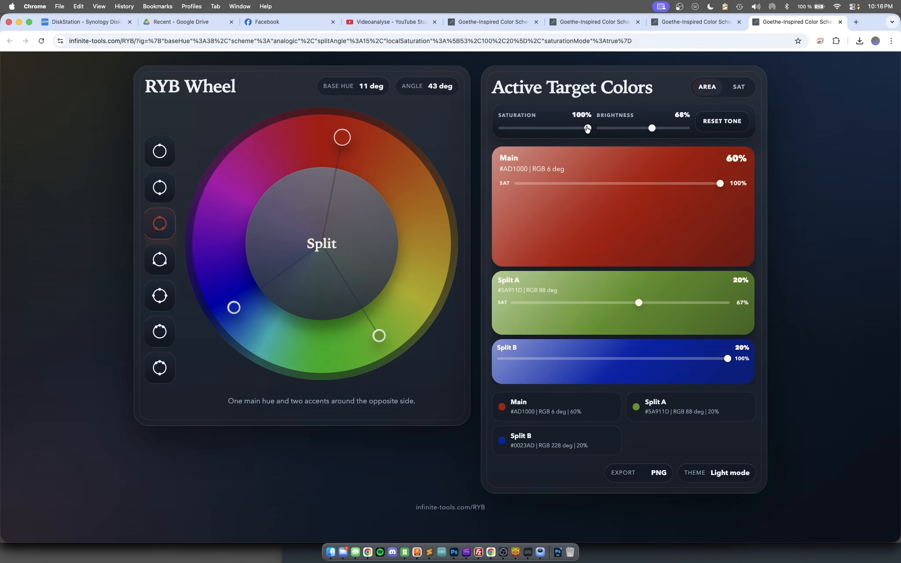
drag(588, 129, 563, 129)
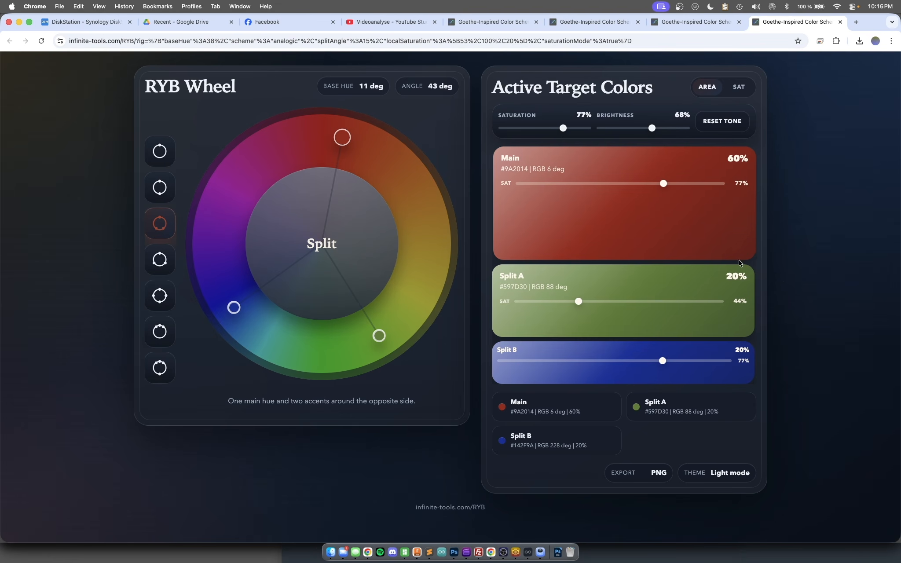
- Set the individual target saturations to 60% for Main, 89% for Split A and 25% for Split B
drag(581, 301, 632, 304)
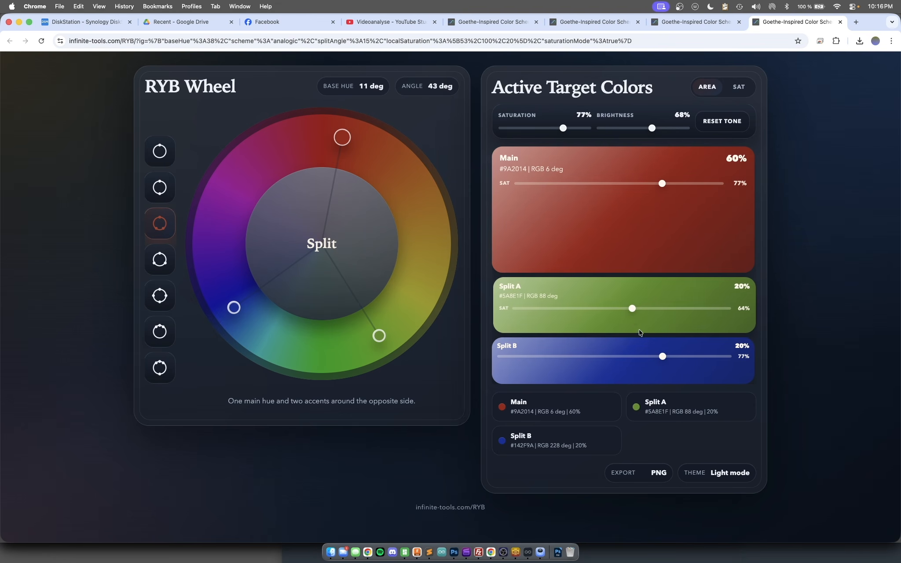
drag(658, 360, 533, 347)
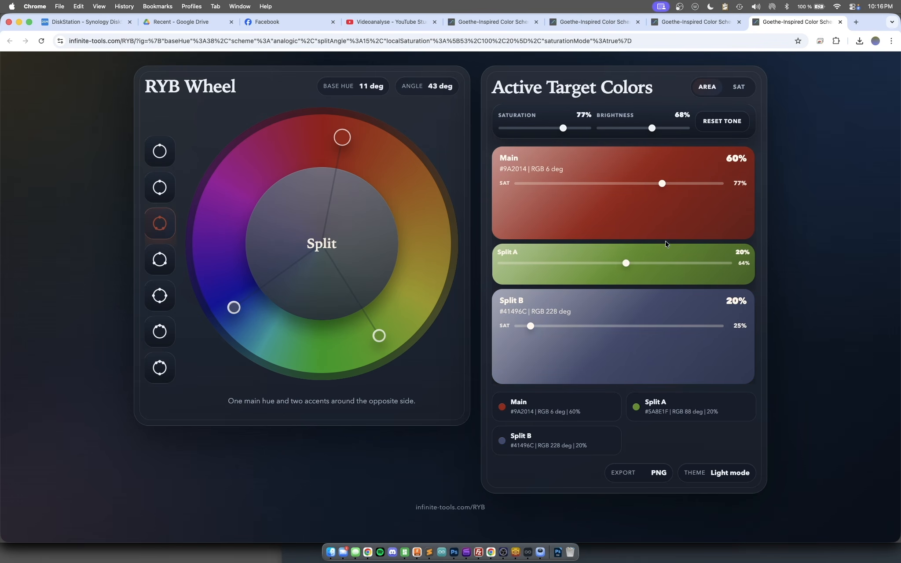
drag(625, 263, 697, 265)
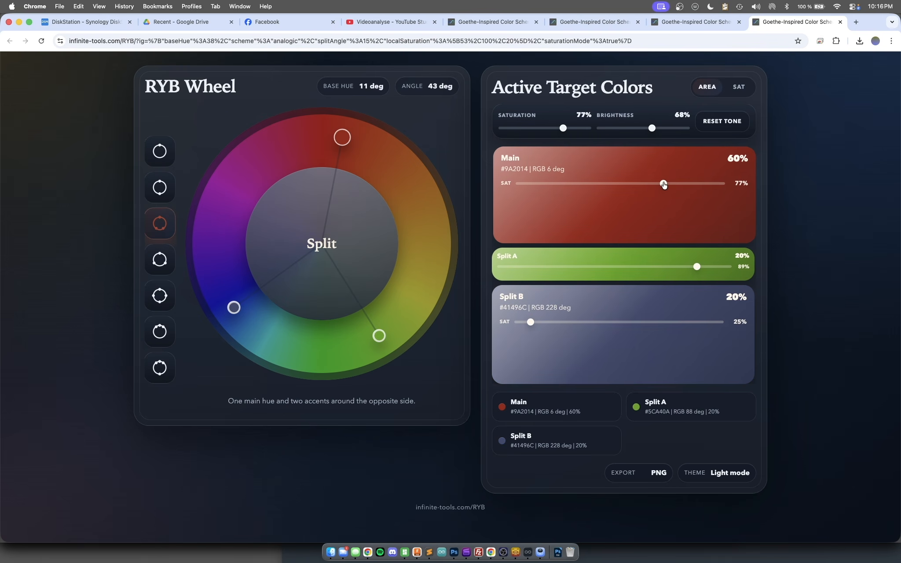
drag(662, 183, 621, 186)
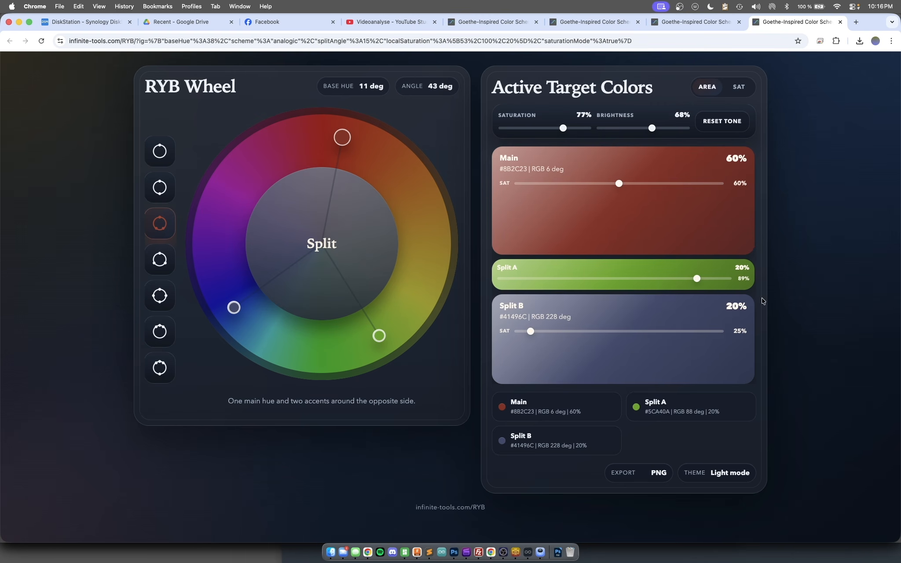
- Export the split scheme as an Infinite Goethe preset and paste it onto the portrait in Infinite Goethe
click(644, 475)
click(474, 369)
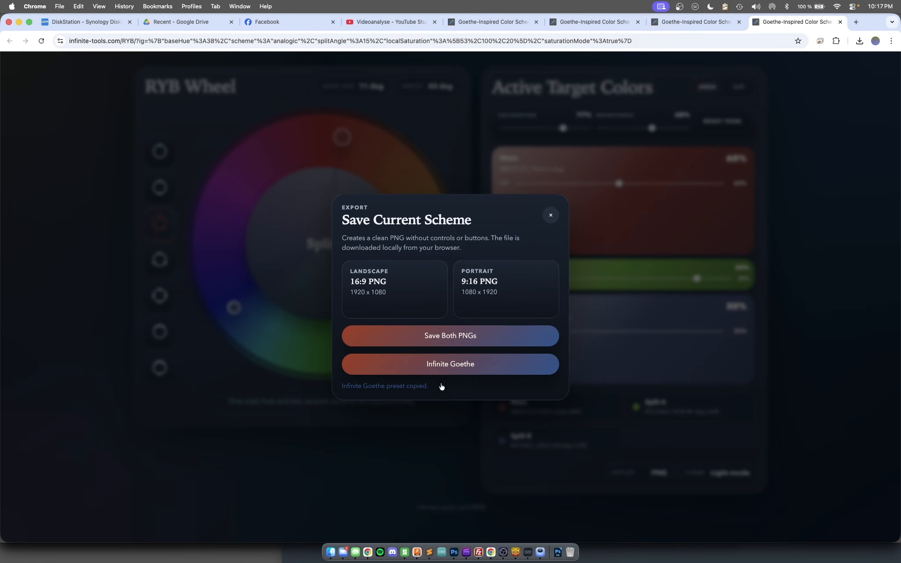
click(527, 555)
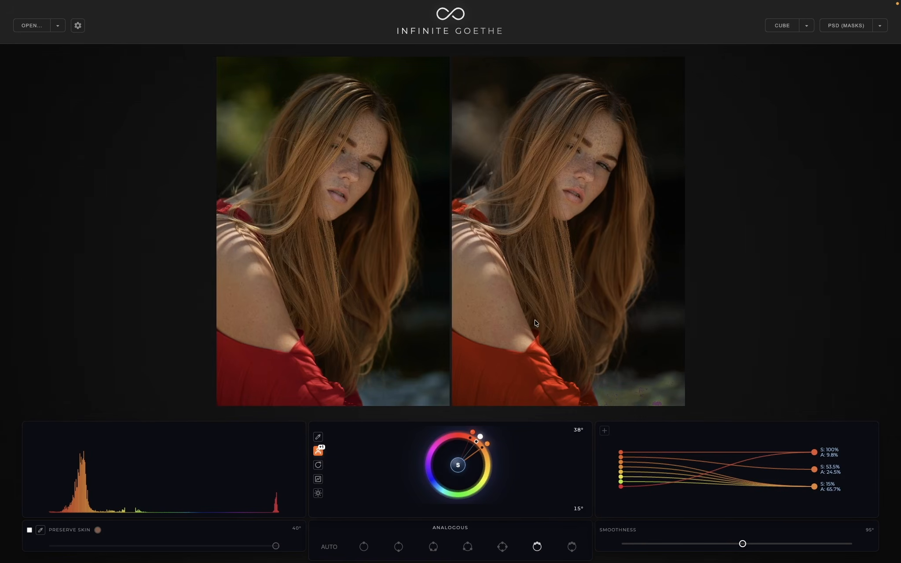
key(super+v)
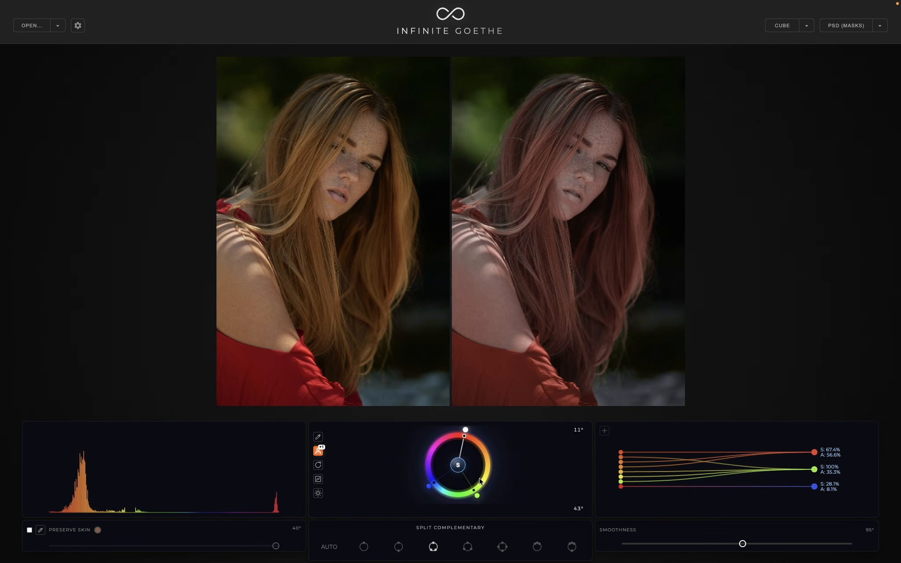
- Close the Save Current Scheme dialog in RYB Web and return to Infinite Goethe
key(ctrl+Left)
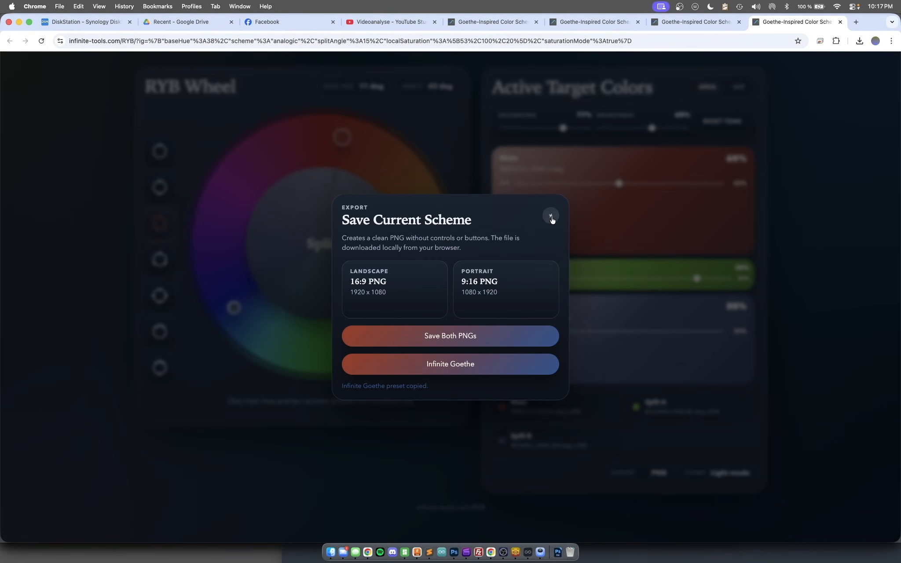
click(551, 216)
key(ctrl+Right)
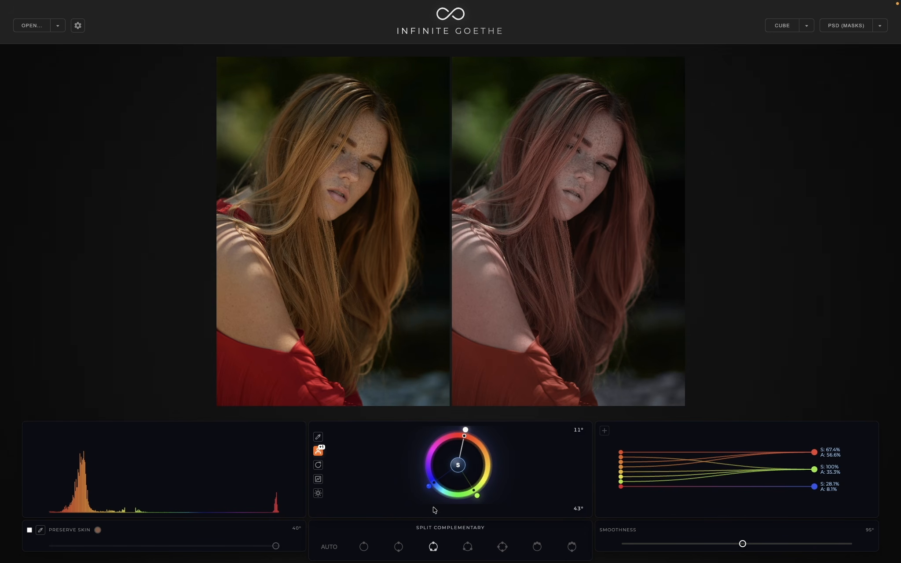
- Run the automatic color scheme on the portrait
click(330, 550)
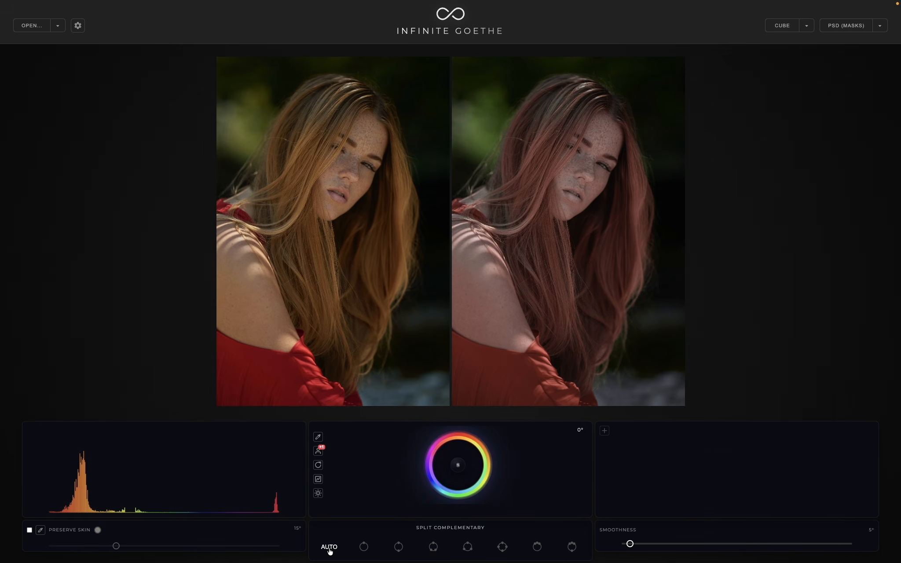